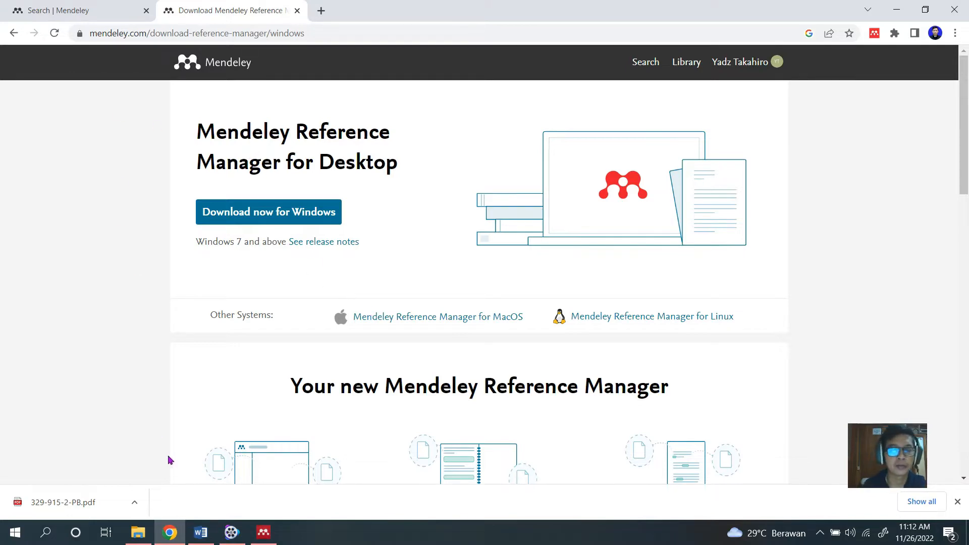
# Switch to Mendeley Desktop, look through the library's document list and maximize the window.
pyautogui.click(263, 532)
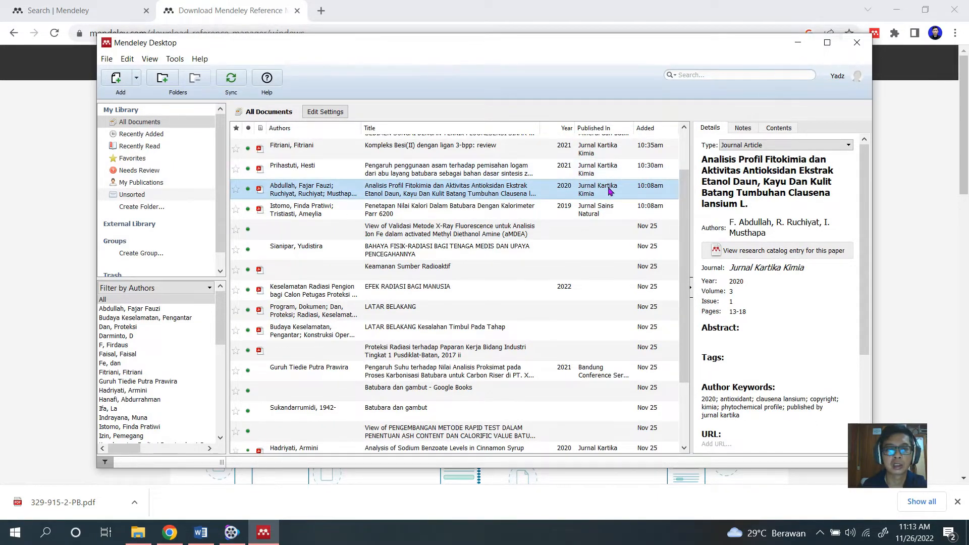
pyautogui.scroll(2, 611, 214)
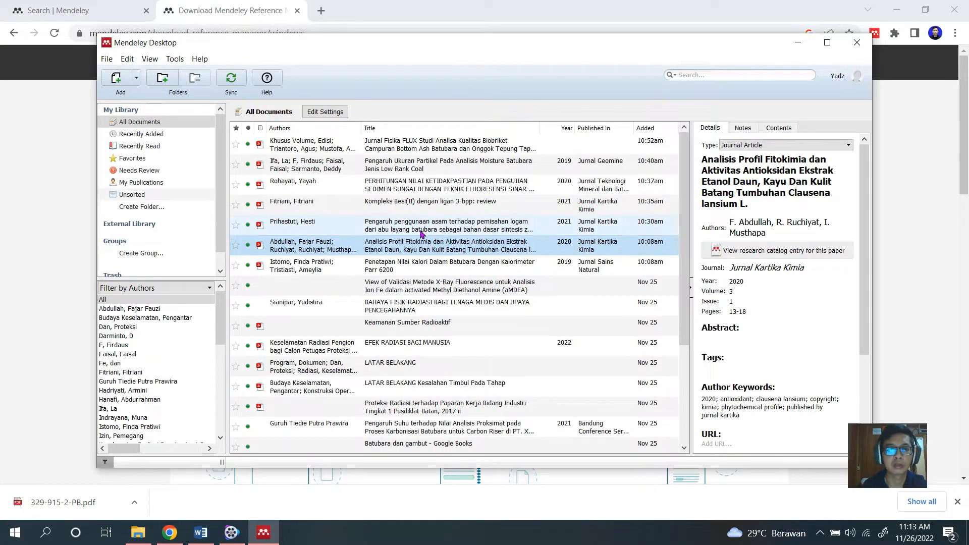
pyautogui.scroll(-2, 447, 231)
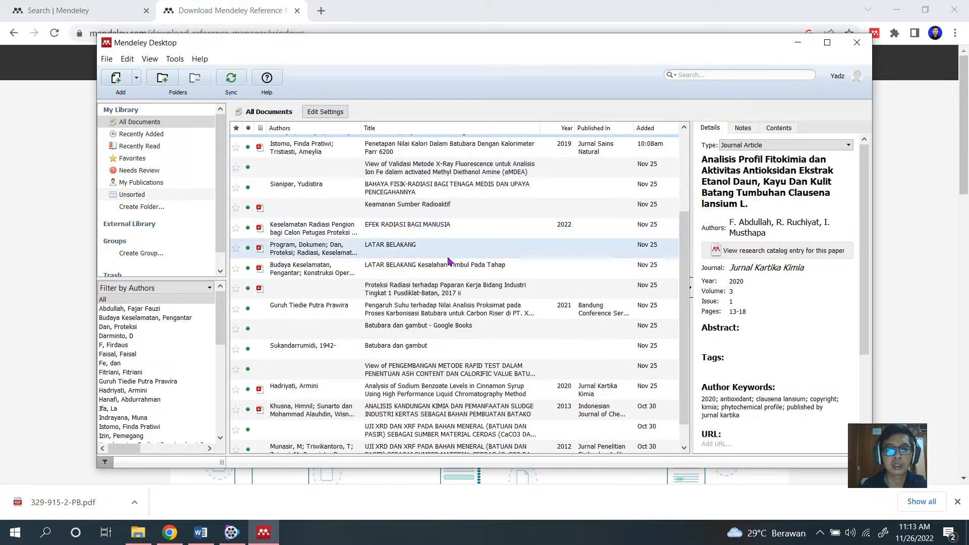
pyautogui.scroll(2, 450, 255)
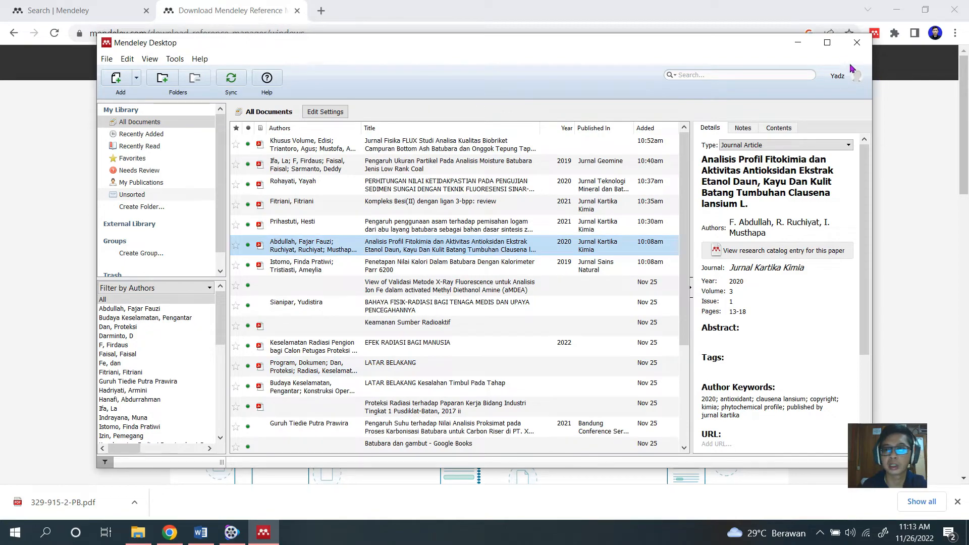
pyautogui.click(827, 43)
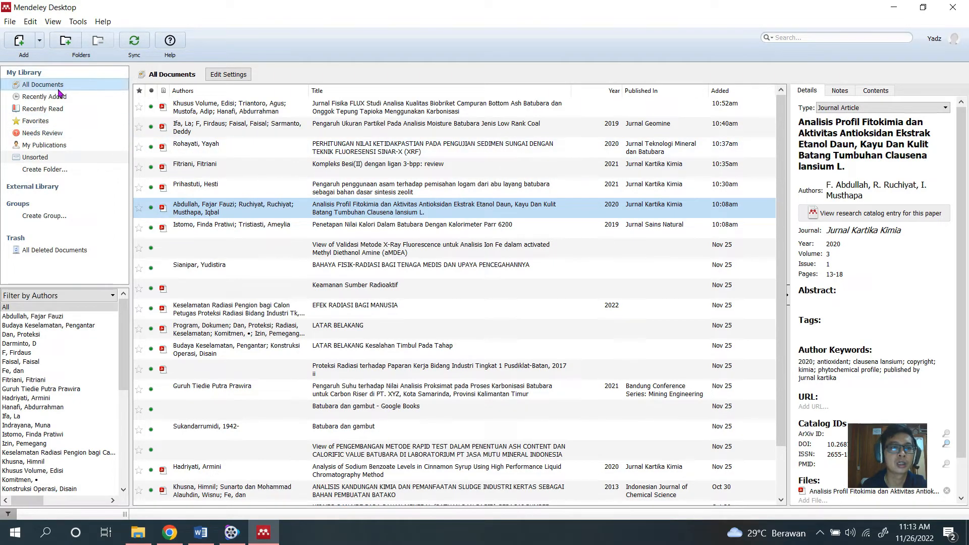
# Add the PDF "Uji Aktivitas Antibakteri Ekstrak Mikroalga Laut Chlorella vulgaris.pdf" from the Journal kimia folder to the library.
pyautogui.click(13, 23)
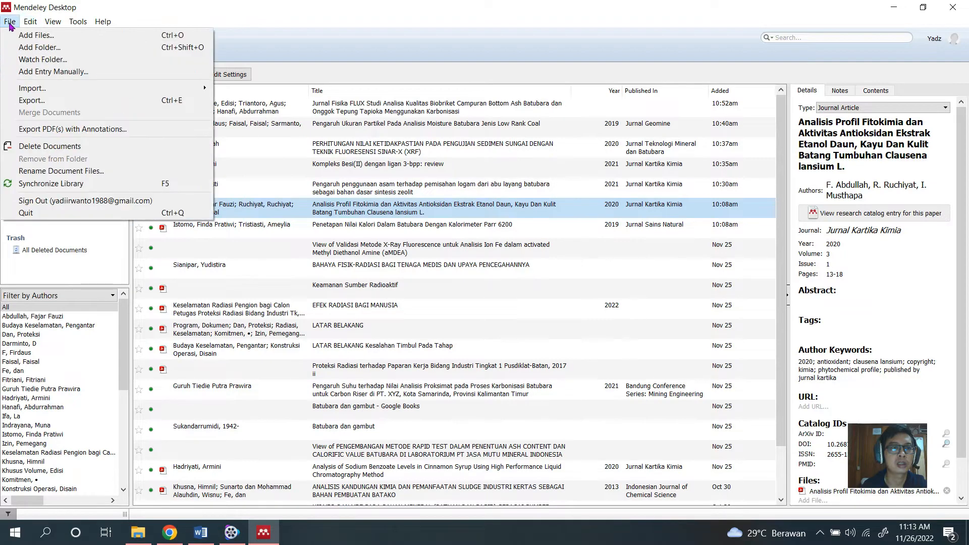
pyautogui.click(22, 39)
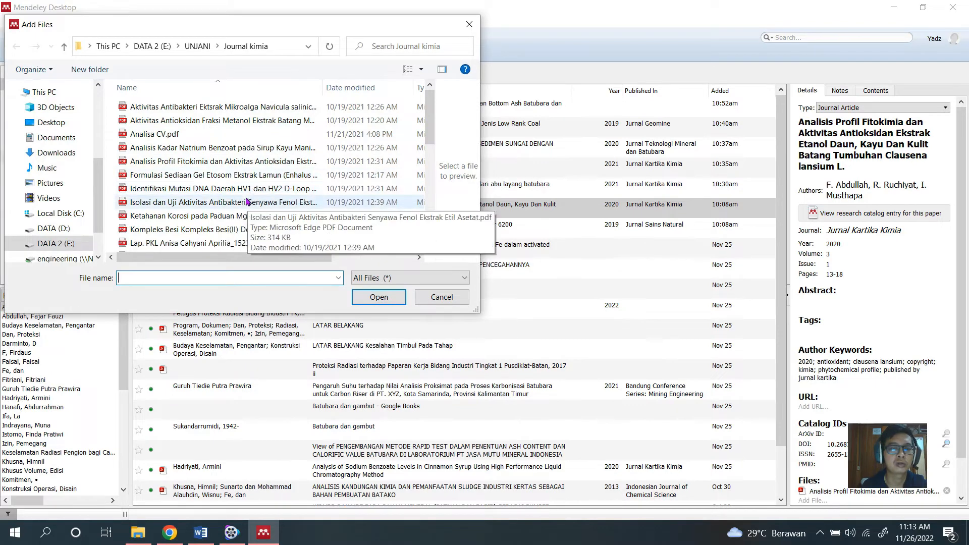
pyautogui.click(245, 176)
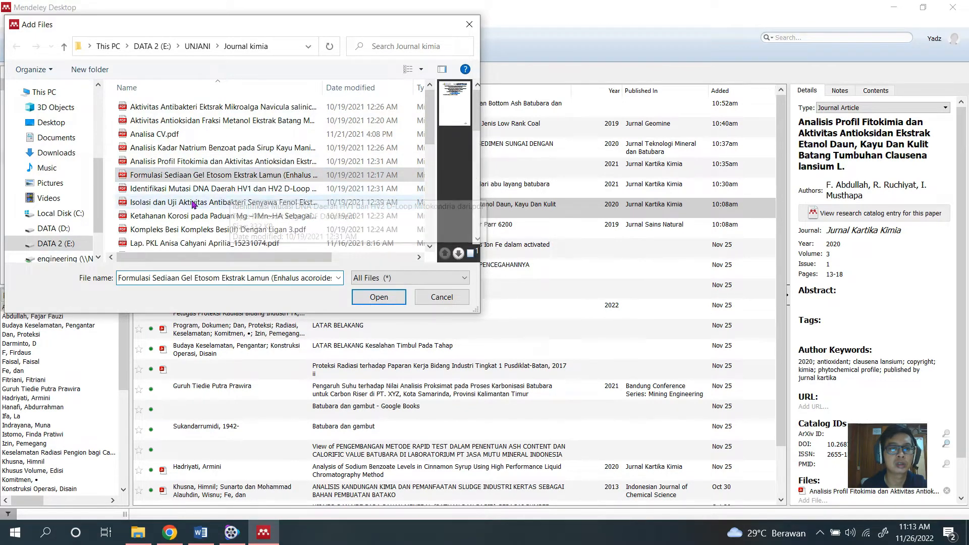
pyautogui.scroll(-10, 193, 209)
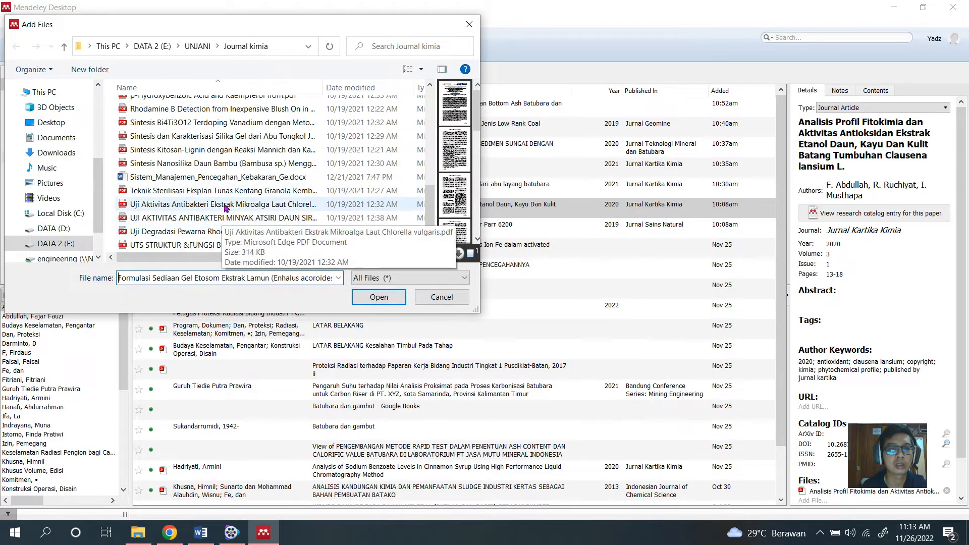
pyautogui.click(202, 204)
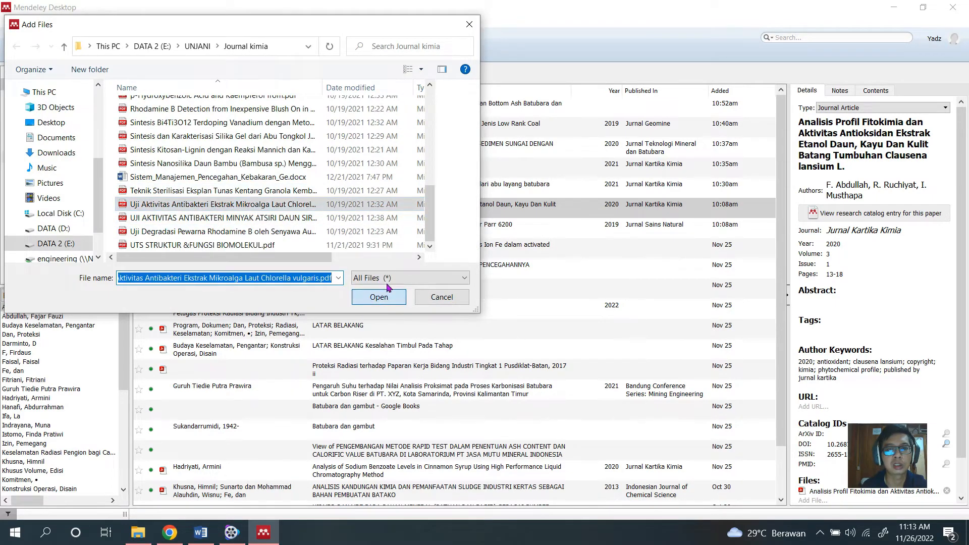
pyautogui.press('Return')
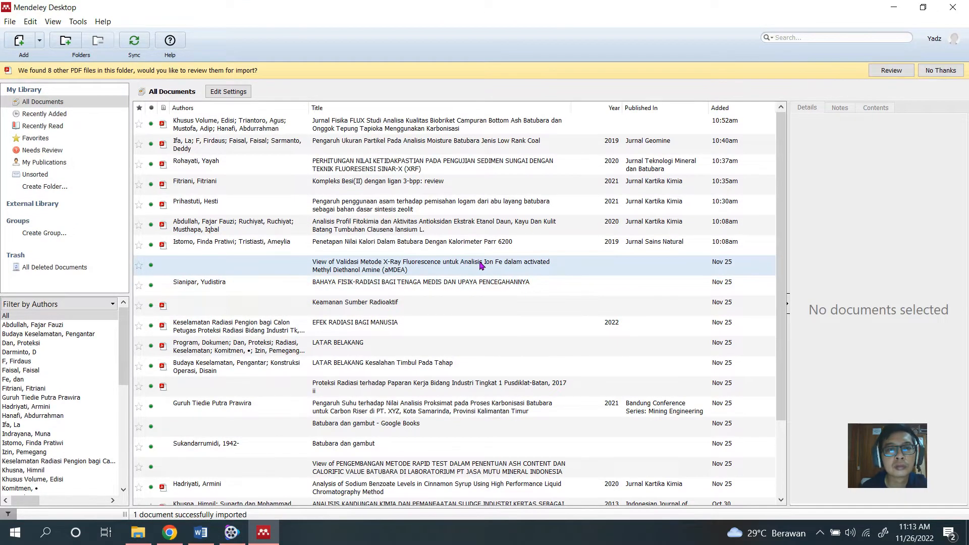
# Find the newly imported Chlorella vulgaris article in the document list and display its details.
pyautogui.scroll(-2, 480, 264)
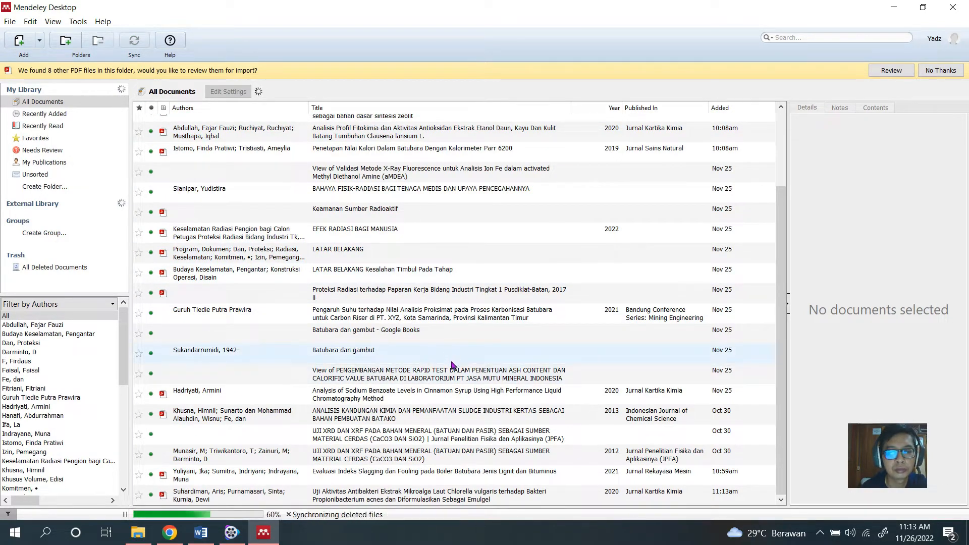
pyautogui.click(403, 497)
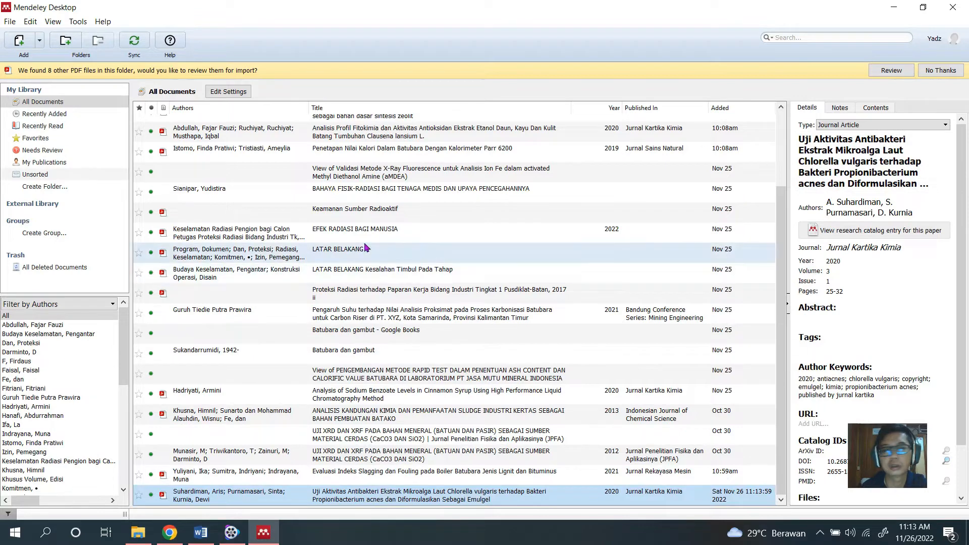
pyautogui.click(9, 22)
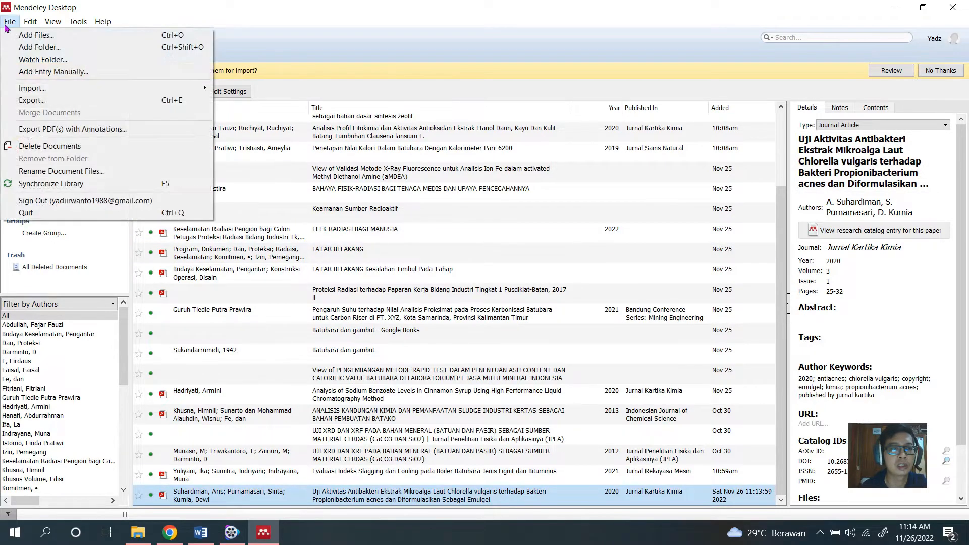
pyautogui.click(225, 19)
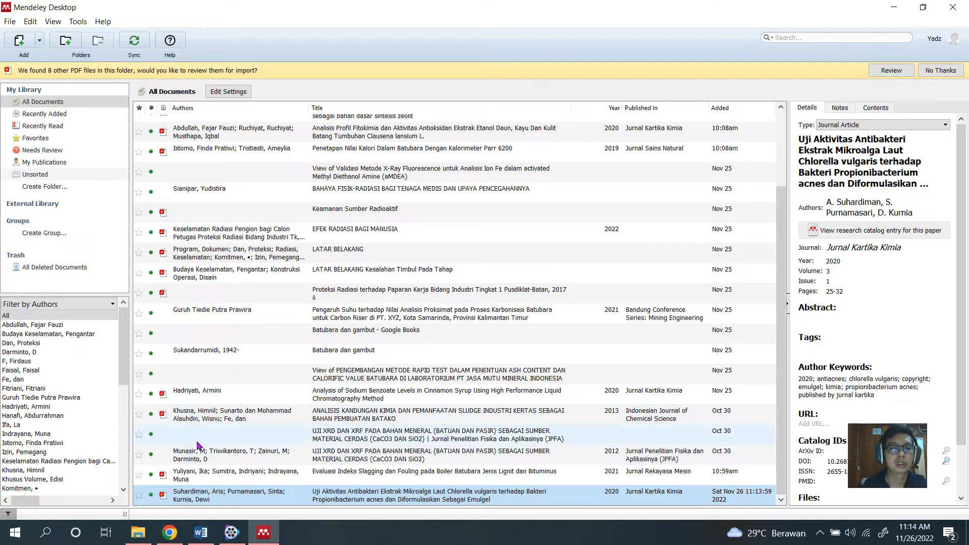
# Switch to Chrome and open Google Scholar in a new tab through a Google search for "gg scholar".
pyautogui.click(169, 532)
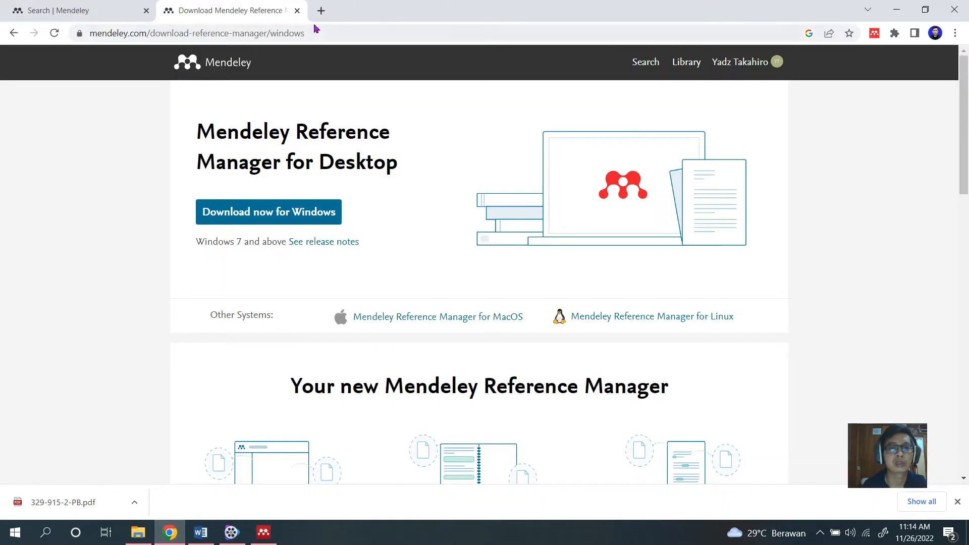
pyautogui.click(321, 11)
pyautogui.click(362, 268)
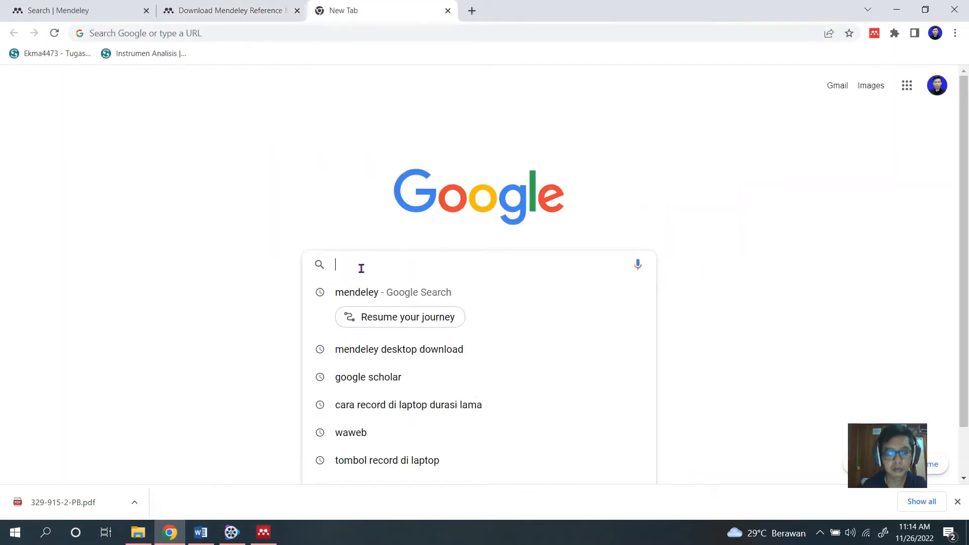
pyautogui.write('g')
pyautogui.click(346, 348)
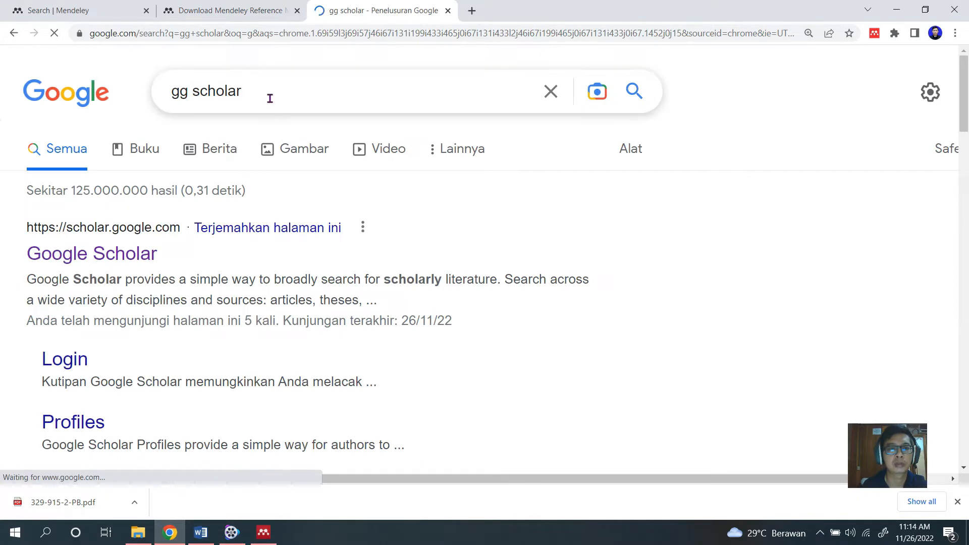
pyautogui.click(124, 259)
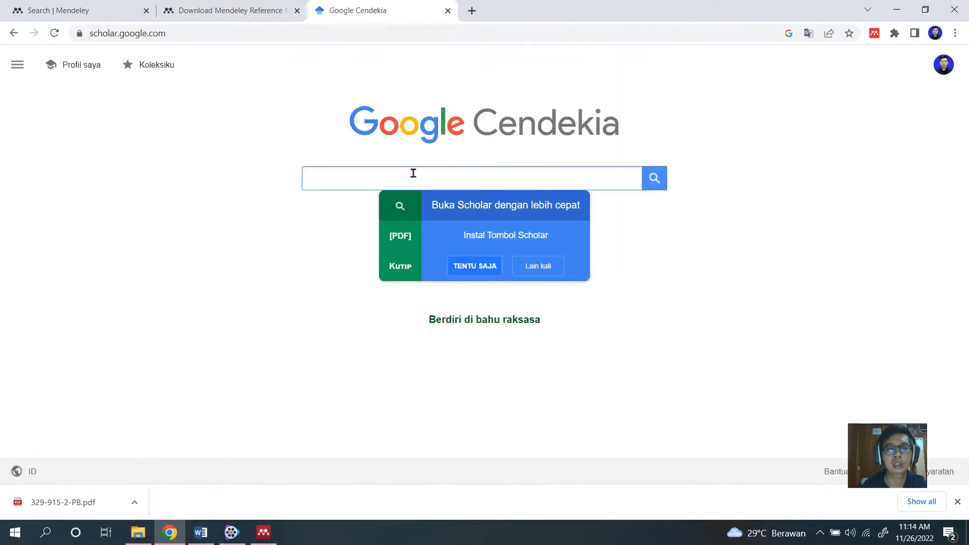
# Search Google Scholar for "analisis batubara".
pyautogui.click(368, 182)
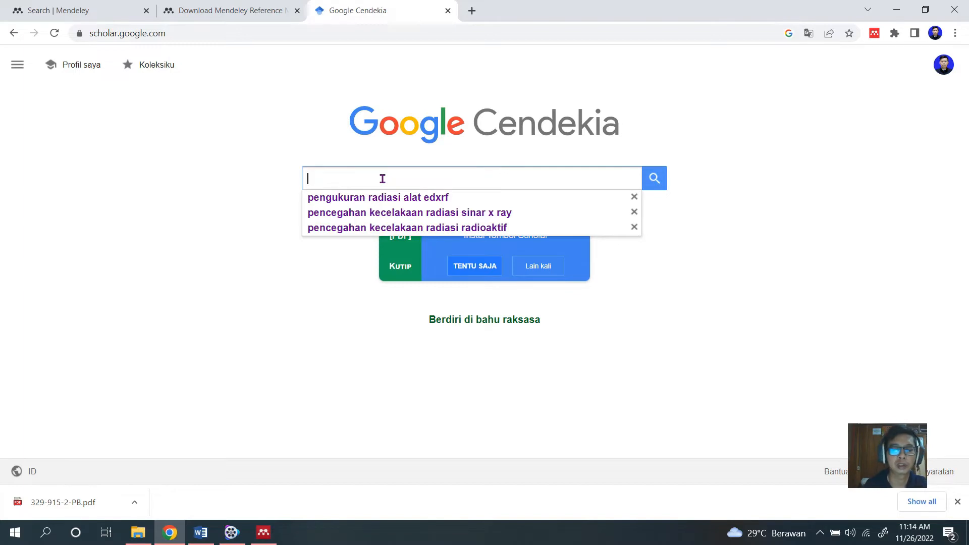
pyautogui.write('an')
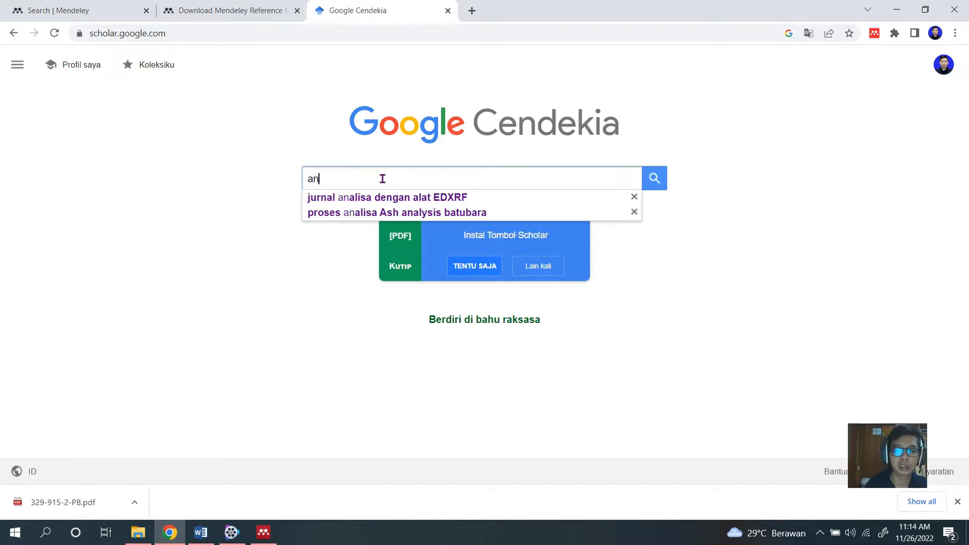
pyautogui.write('alisis ')
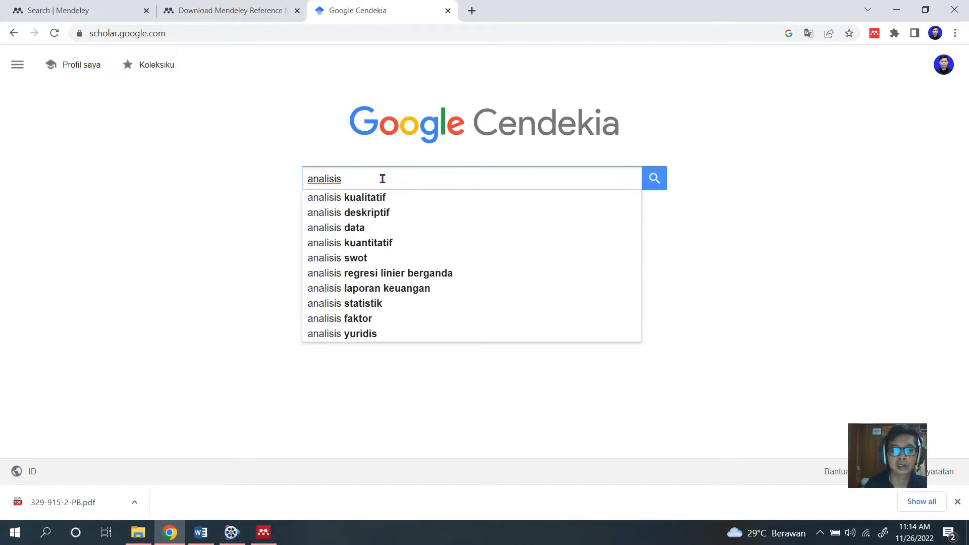
pyautogui.write('uji')
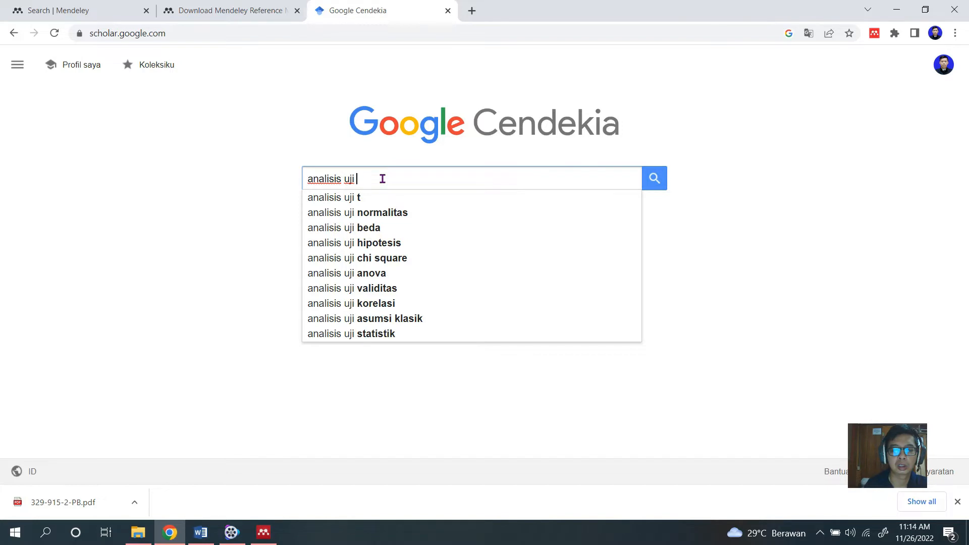
pyautogui.press('BackSpace')
pyautogui.press('BackSpace')
pyautogui.press('BackSpace')
pyautogui.press('BackSpace')
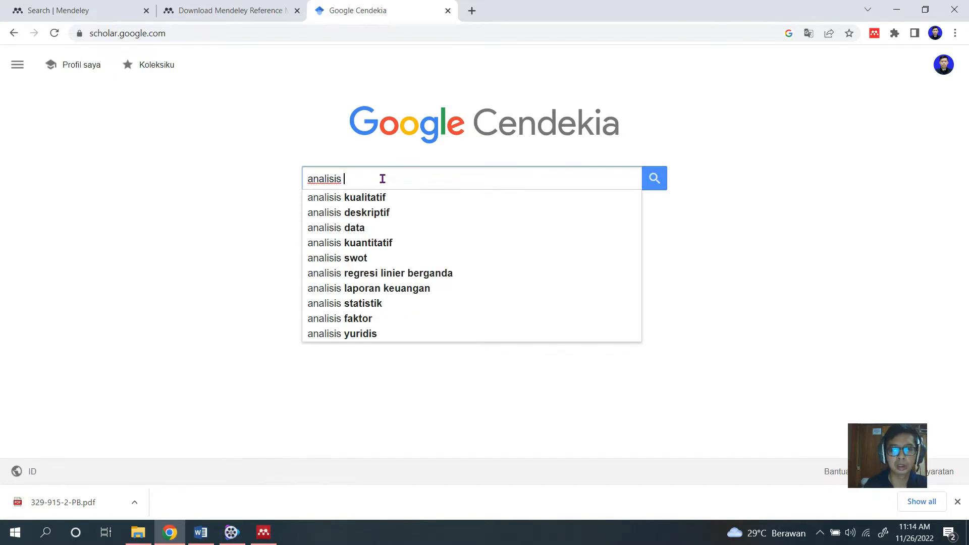
pyautogui.write('batubara')
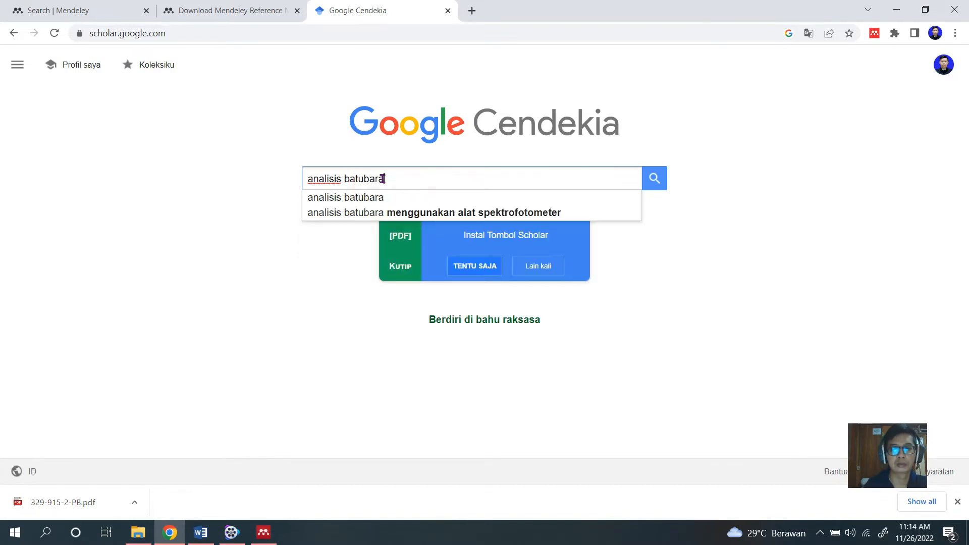
pyautogui.press('Return')
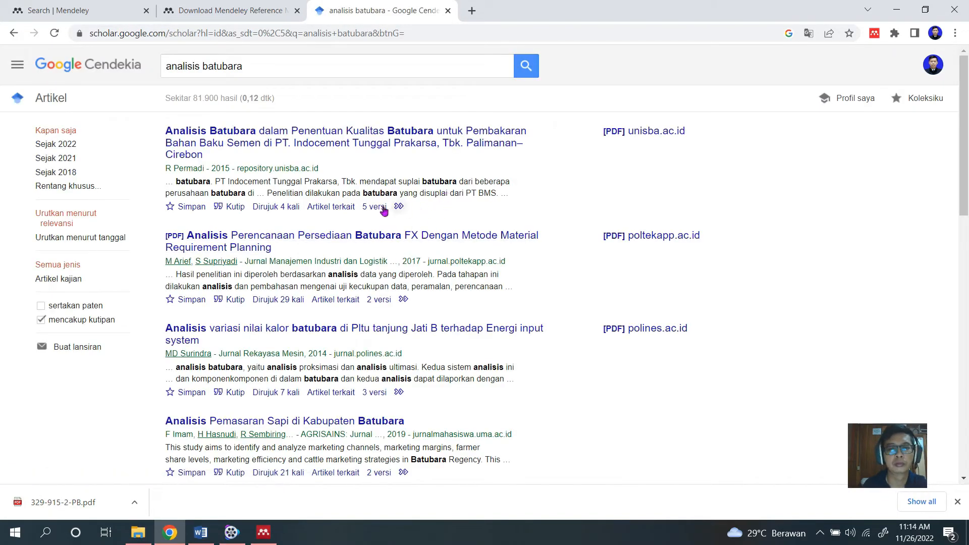
# Refine the article search to "analisis batubara dengan alat aas".
pyautogui.click(289, 70)
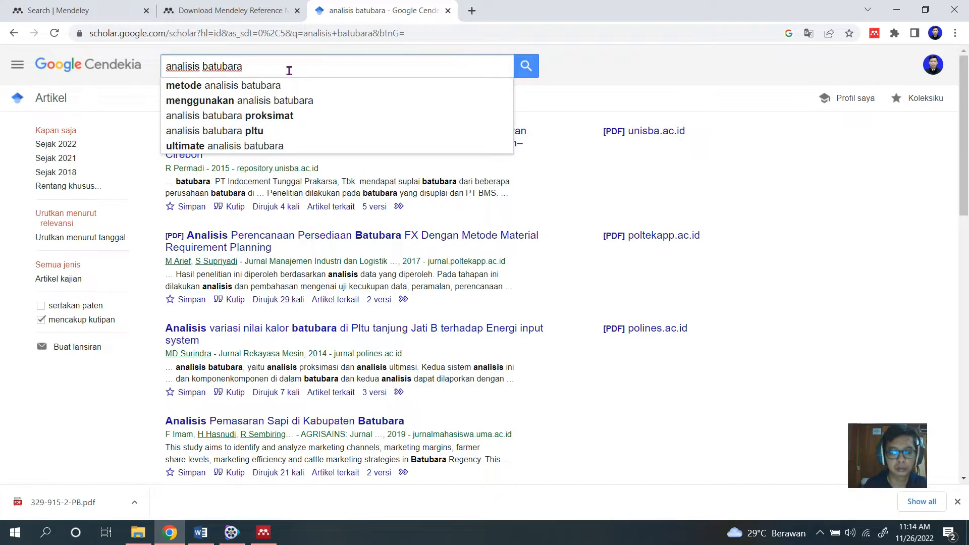
pyautogui.write('dengan alat aas')
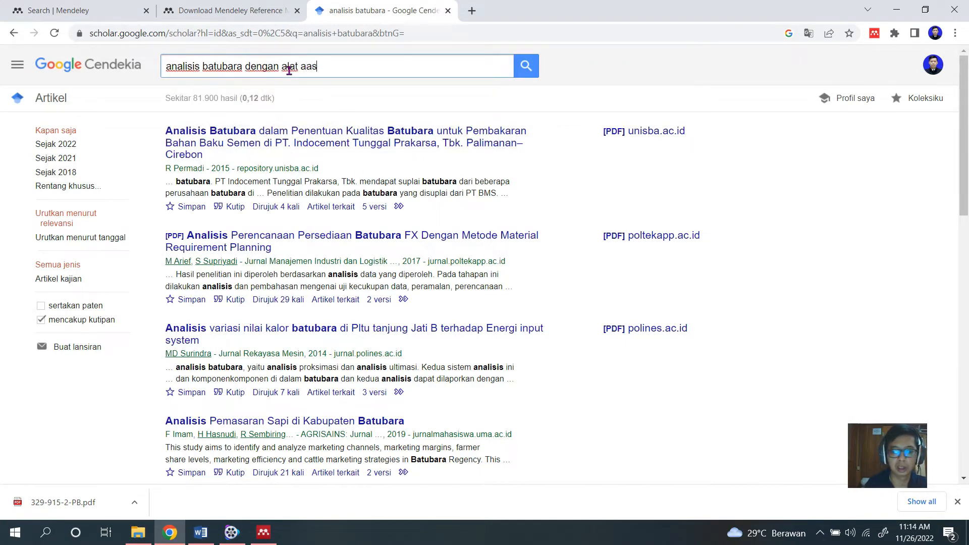
pyautogui.press('Return')
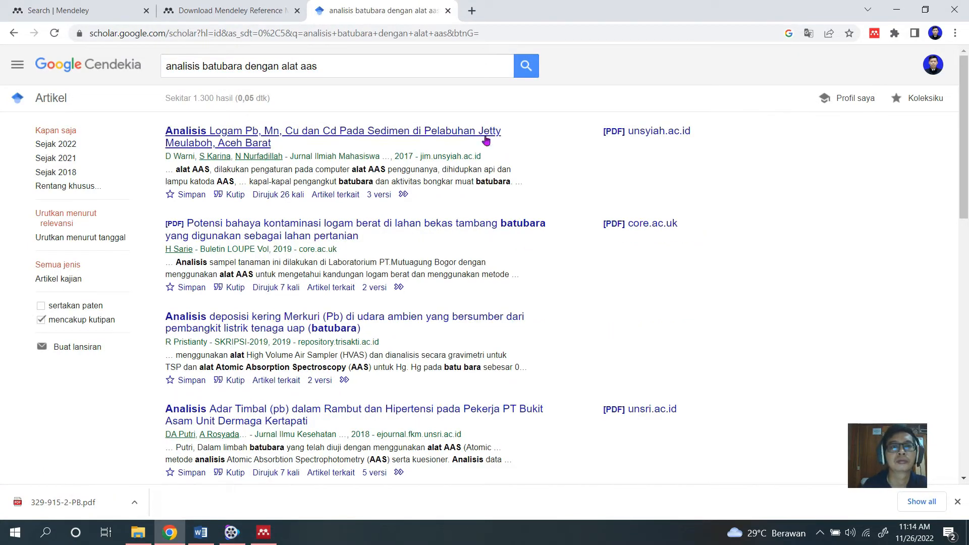
pyautogui.click(526, 67)
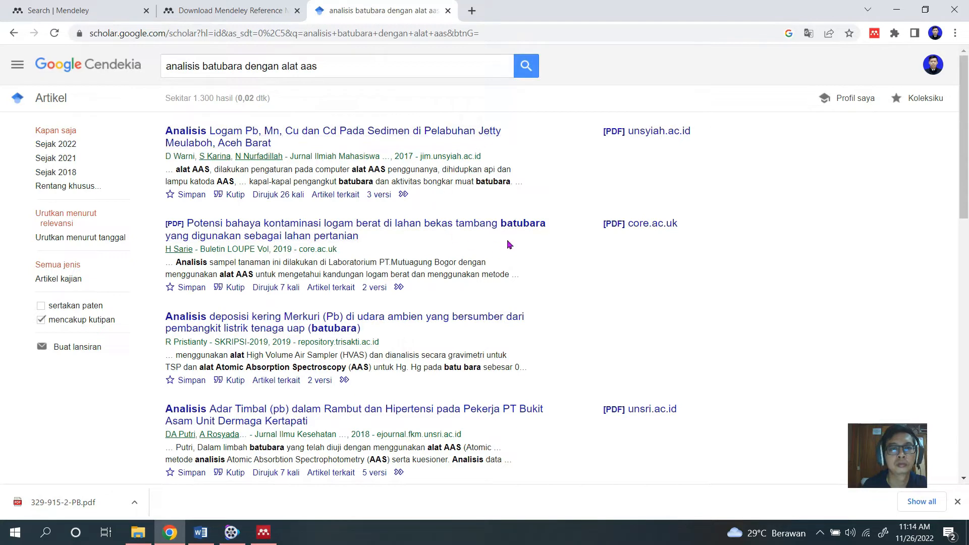
# Browse the search results and open the article "Analisis Kandungan Total Logam (Pb),(Fe) dan Protein pada Kerang Darah".
pyautogui.scroll(-2, 495, 246)
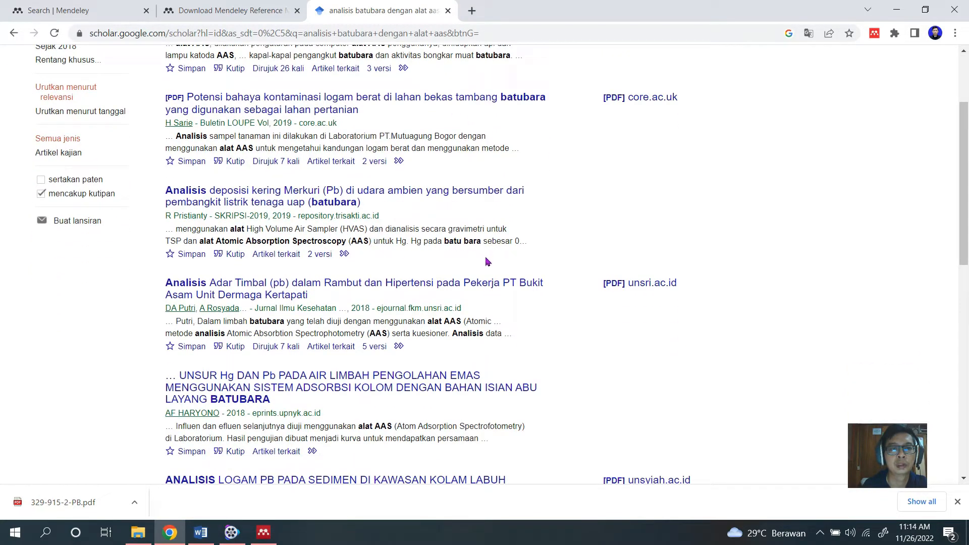
pyautogui.scroll(-2, 477, 287)
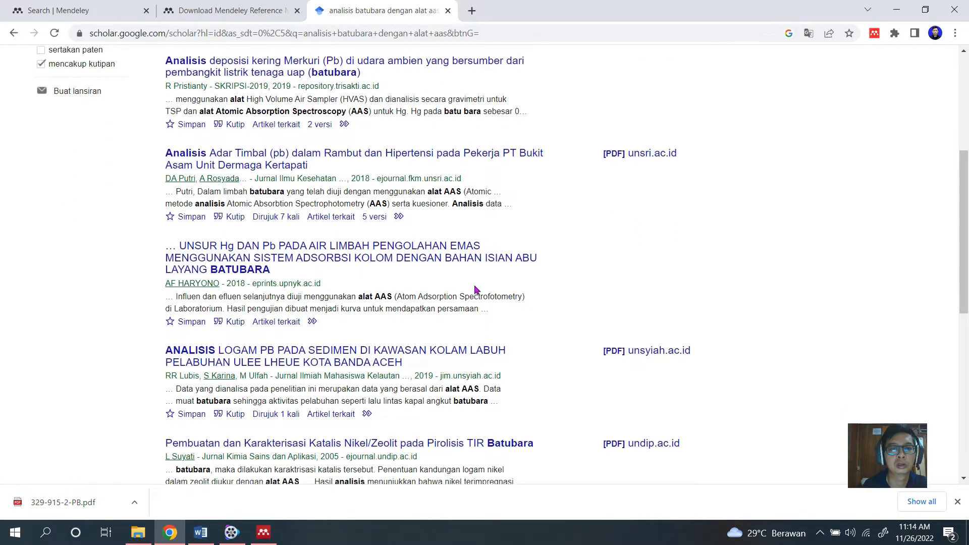
pyautogui.scroll(-2, 477, 290)
pyautogui.scroll(-2, 468, 282)
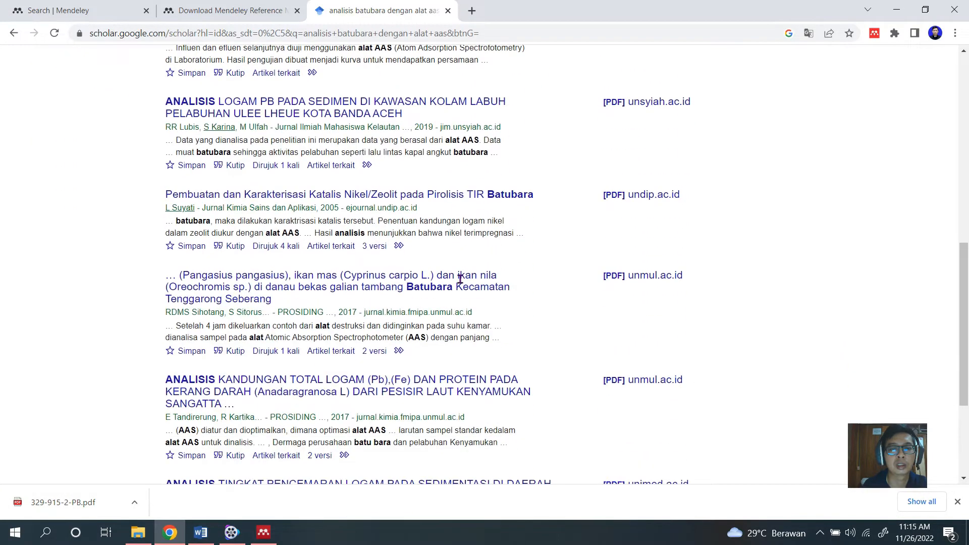
pyautogui.scroll(-1, 542, 301)
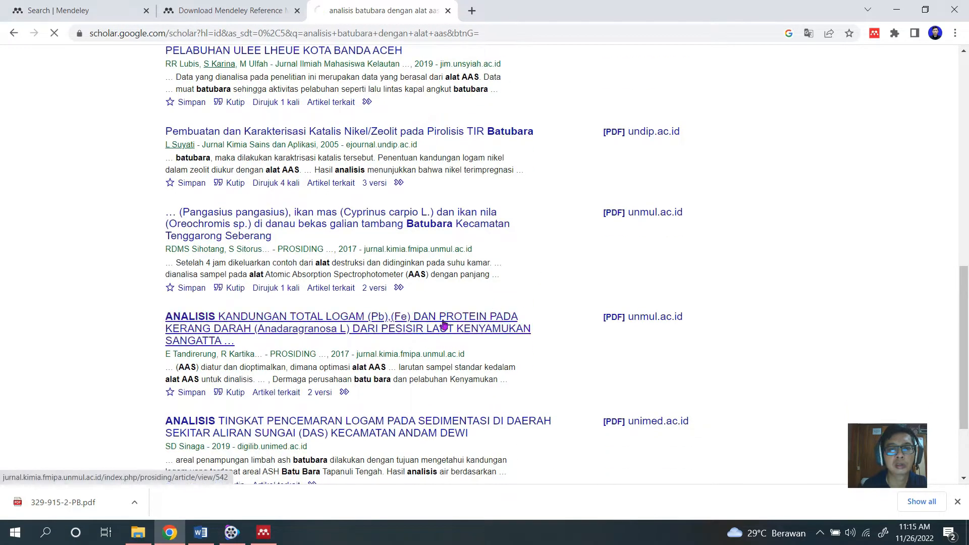
pyautogui.click(498, 312)
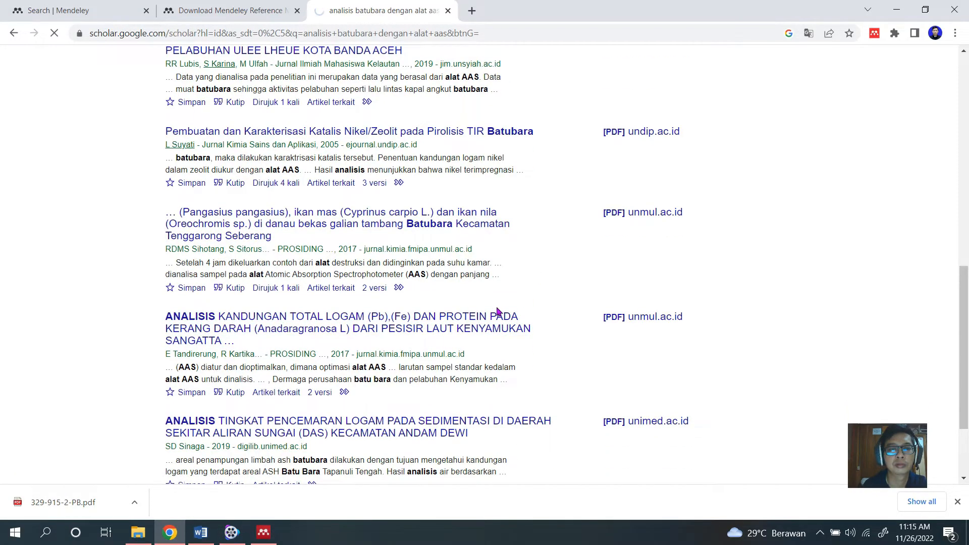
# Look through the blood clam article's abstract and citation details on its journal page, and open the article's full-text PDF.
pyautogui.scroll(-2, 497, 313)
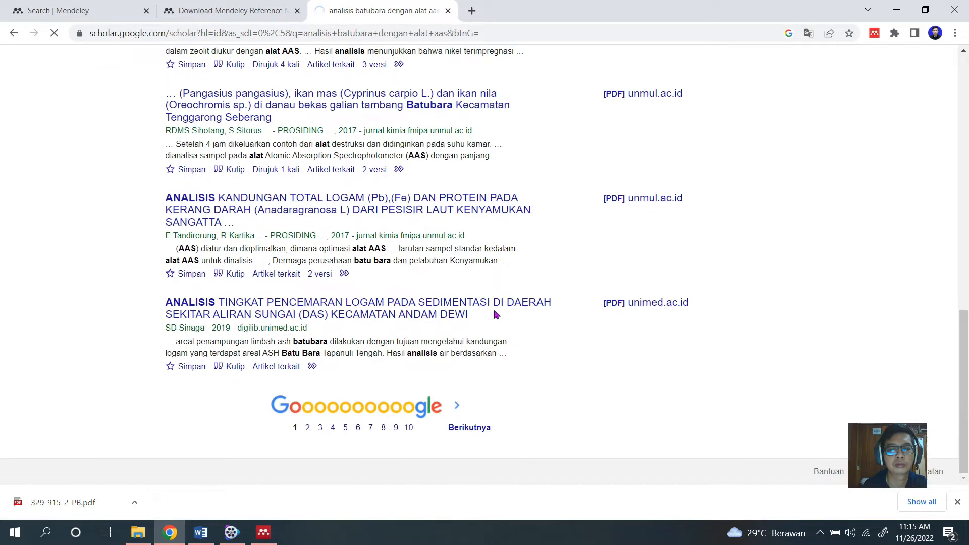
pyautogui.scroll(15, 497, 313)
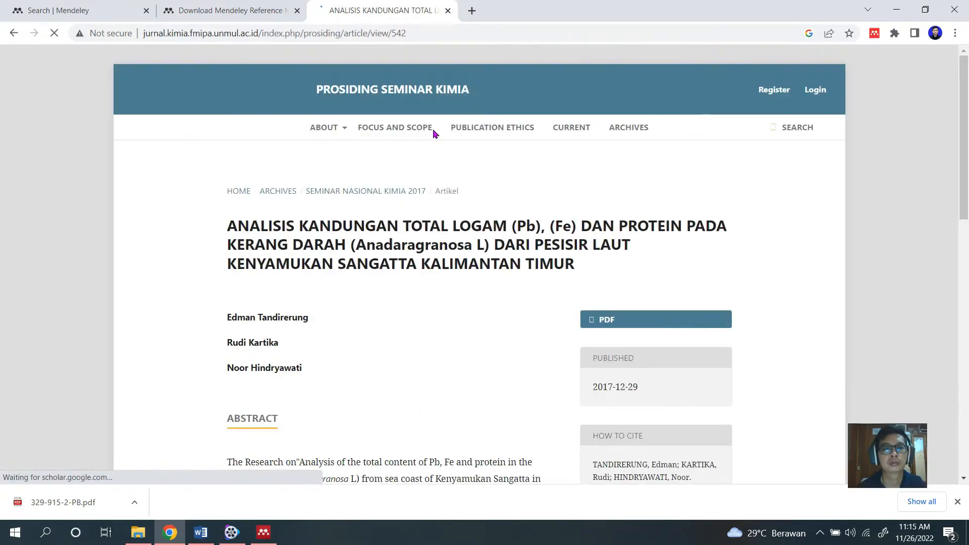
pyautogui.scroll(-3, 544, 256)
pyautogui.scroll(2, 544, 257)
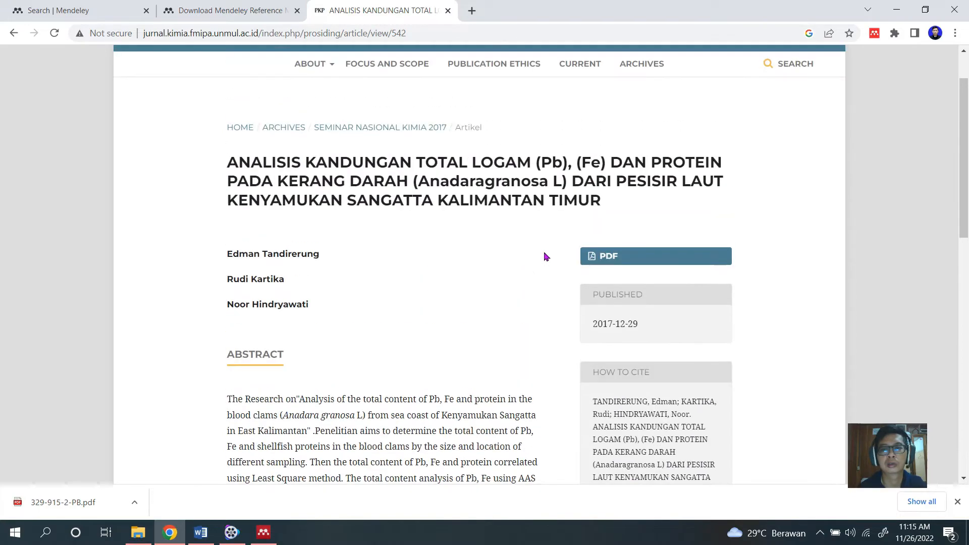
pyautogui.scroll(-5, 564, 259)
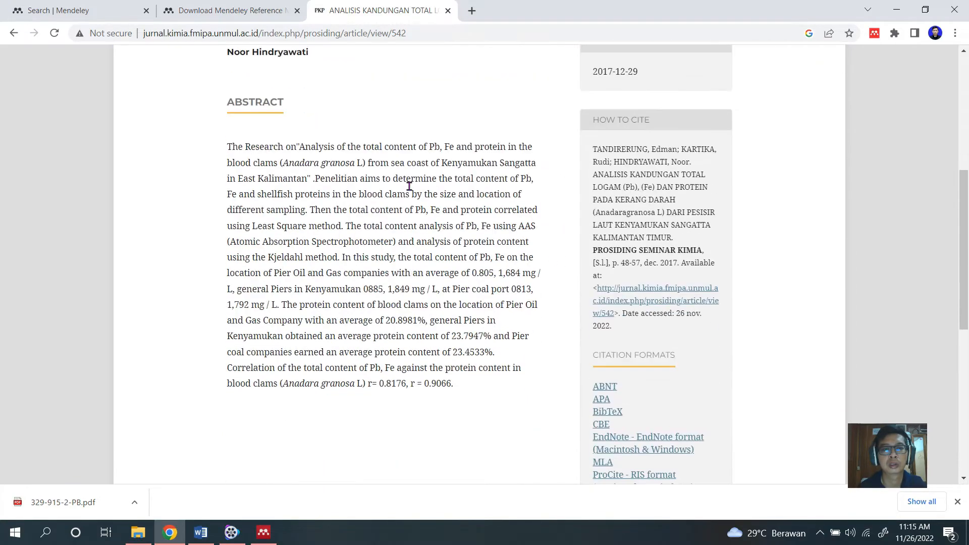
pyautogui.scroll(-6, 502, 256)
pyautogui.scroll(9, 507, 252)
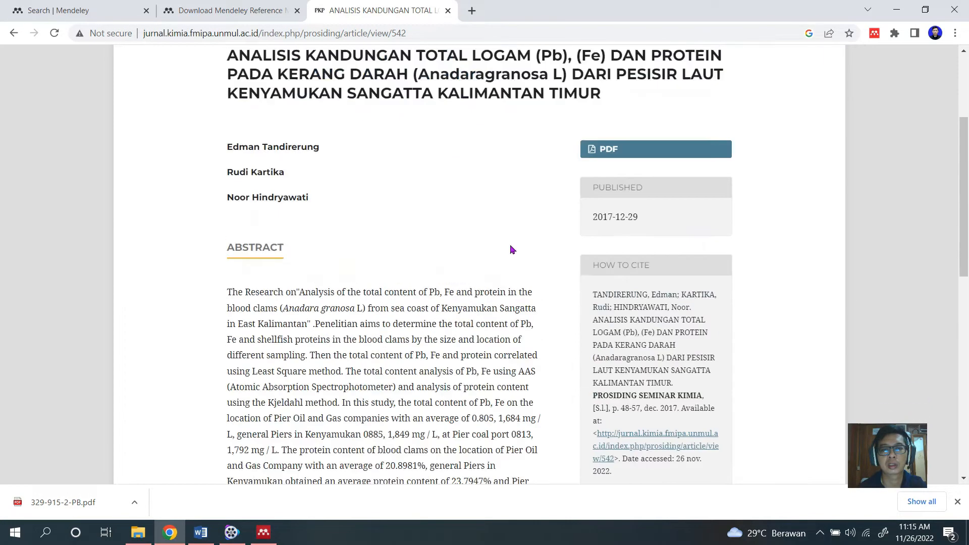
pyautogui.scroll(3, 512, 249)
pyautogui.click(610, 320)
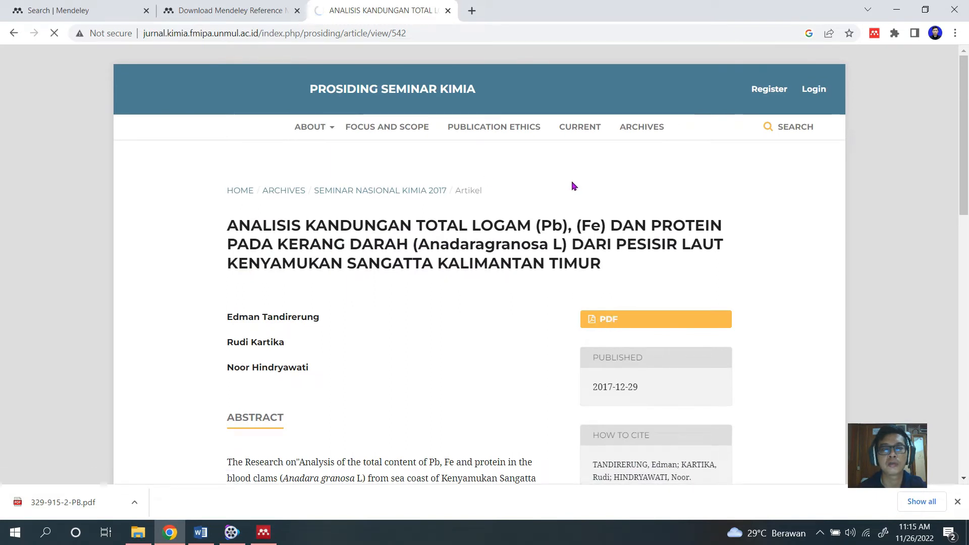
pyautogui.scroll(-5, 529, 247)
pyautogui.scroll(5, 529, 247)
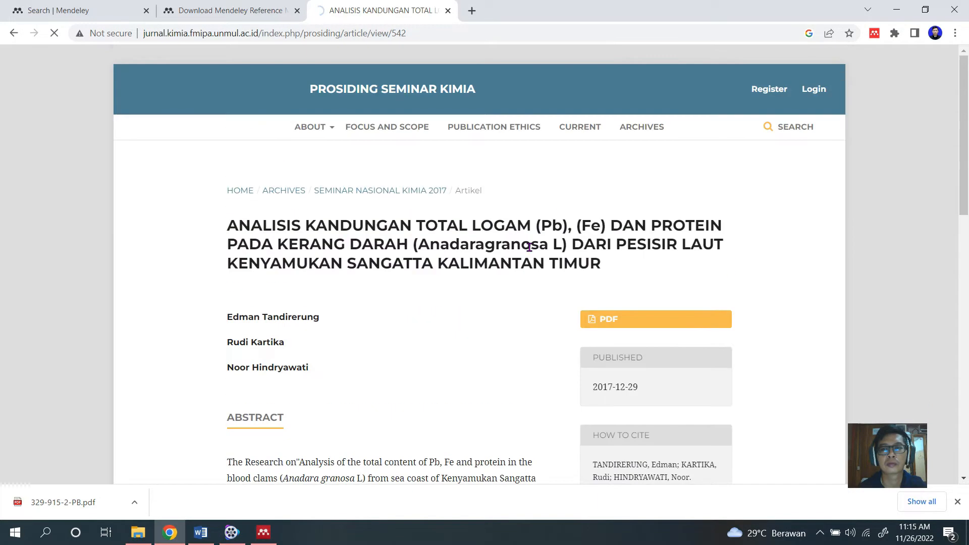
pyautogui.scroll(-5, 531, 247)
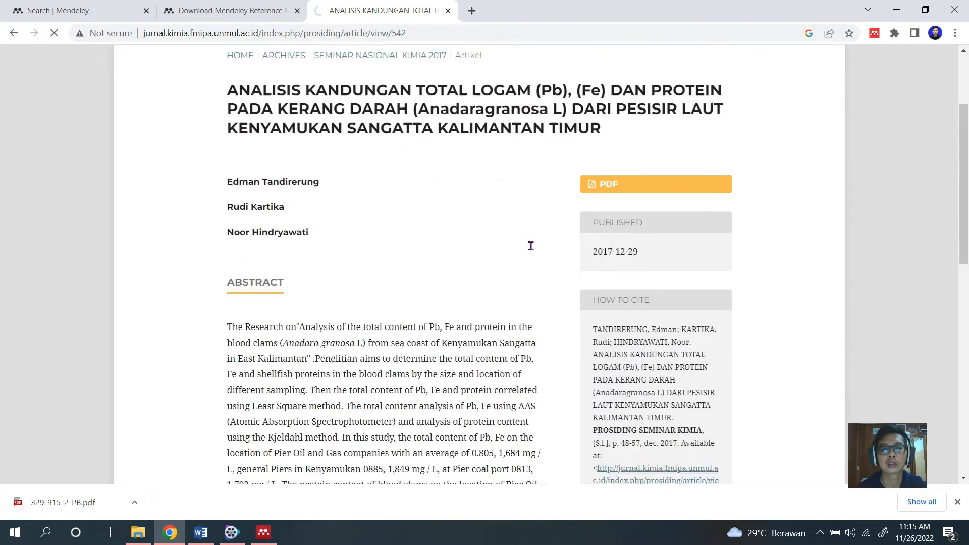
pyautogui.scroll(5, 530, 246)
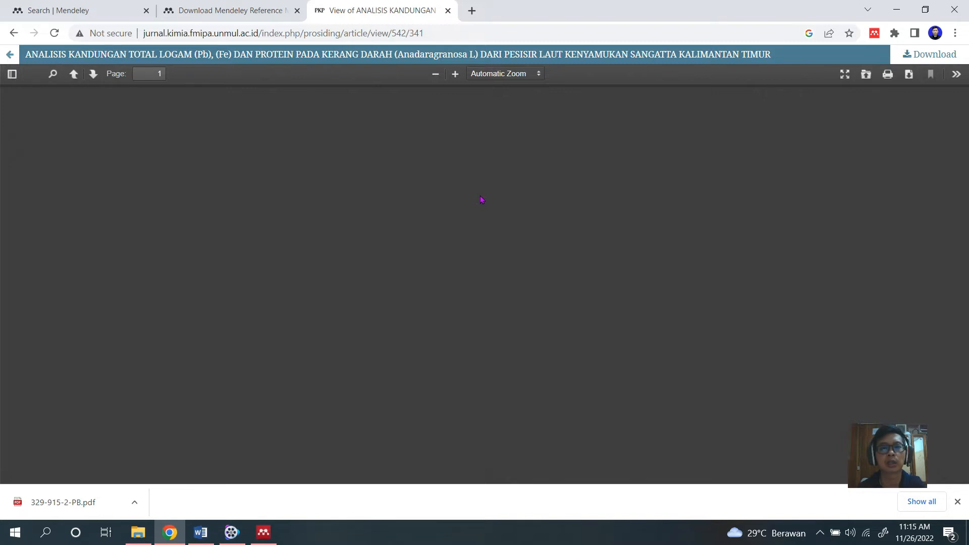
# Add the reference detected on the article's PDF page to the library with the Mendeley web importer.
pyautogui.click(248, 8)
pyautogui.click(328, 11)
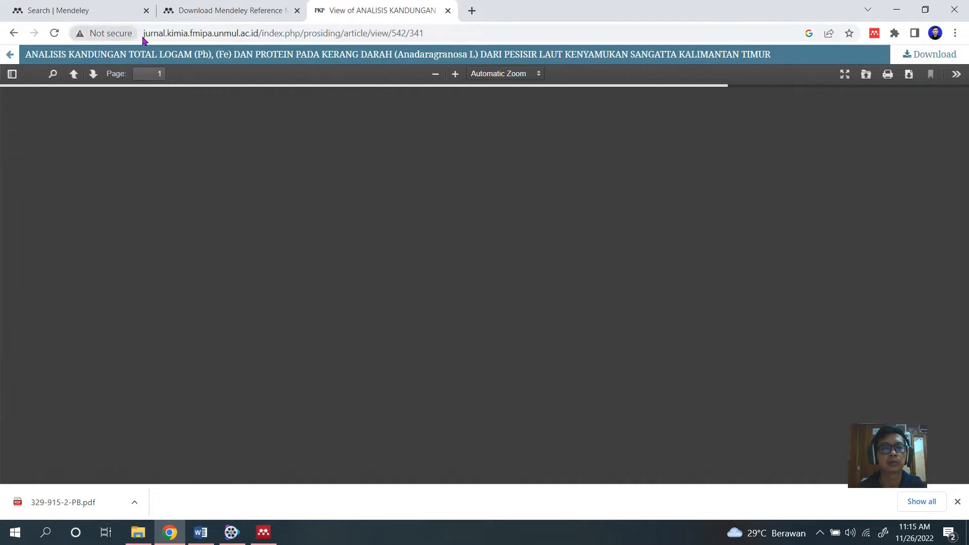
pyautogui.scroll(-1, 328, 217)
pyautogui.scroll(-5, 329, 218)
pyautogui.scroll(5, 595, 227)
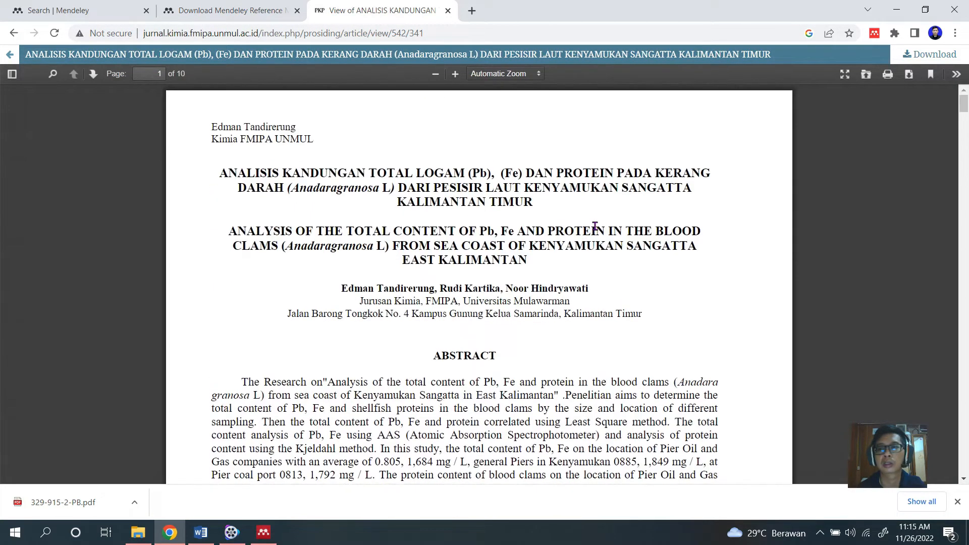
pyautogui.scroll(-3, 645, 223)
pyautogui.scroll(3, 644, 222)
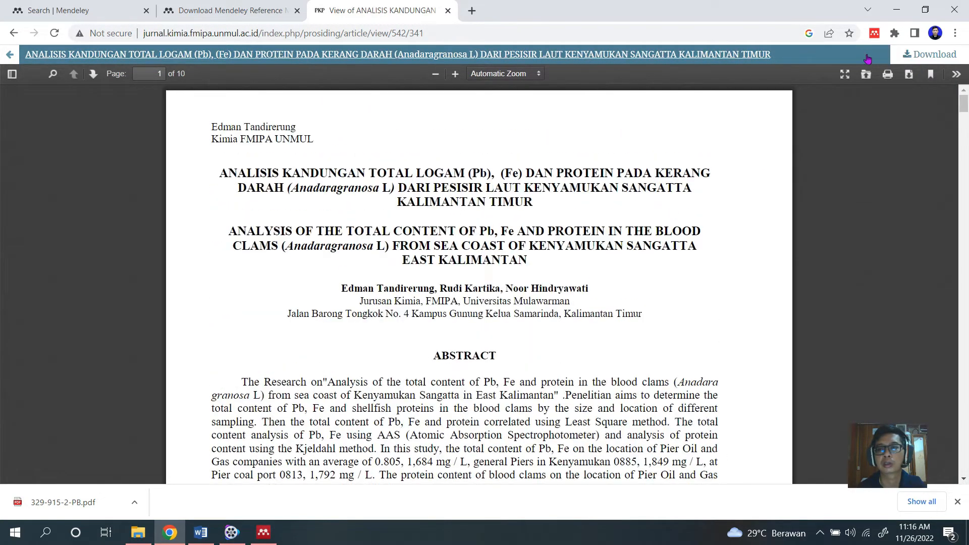
pyautogui.click(875, 35)
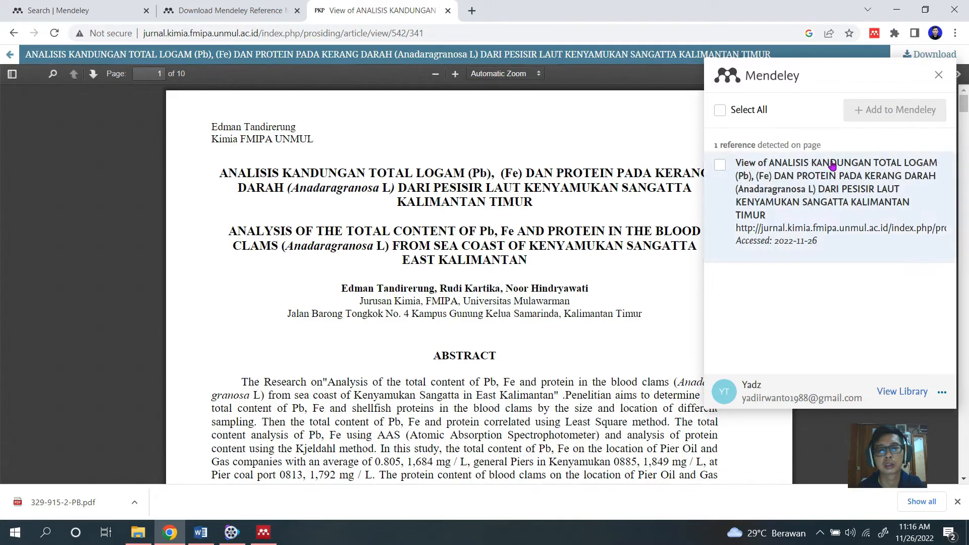
pyautogui.click(720, 165)
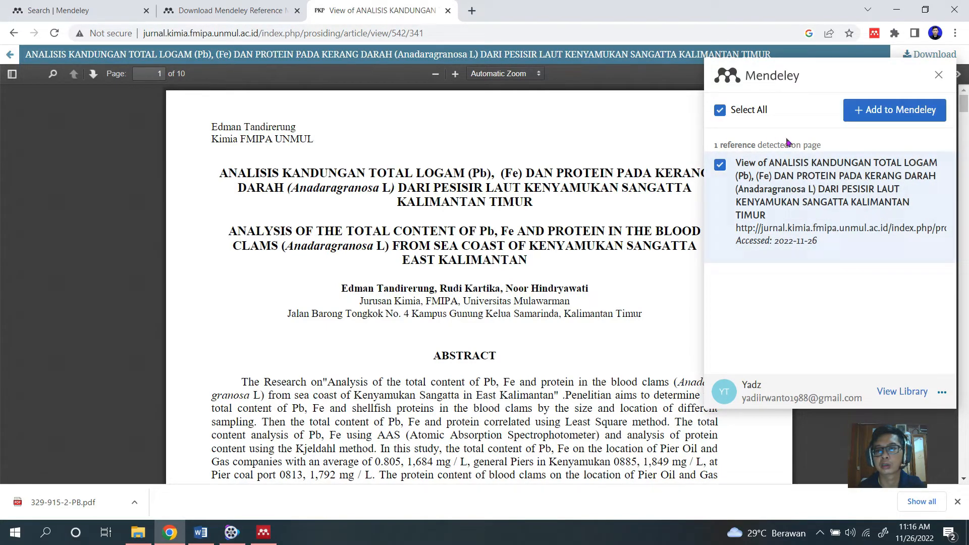
pyautogui.click(877, 117)
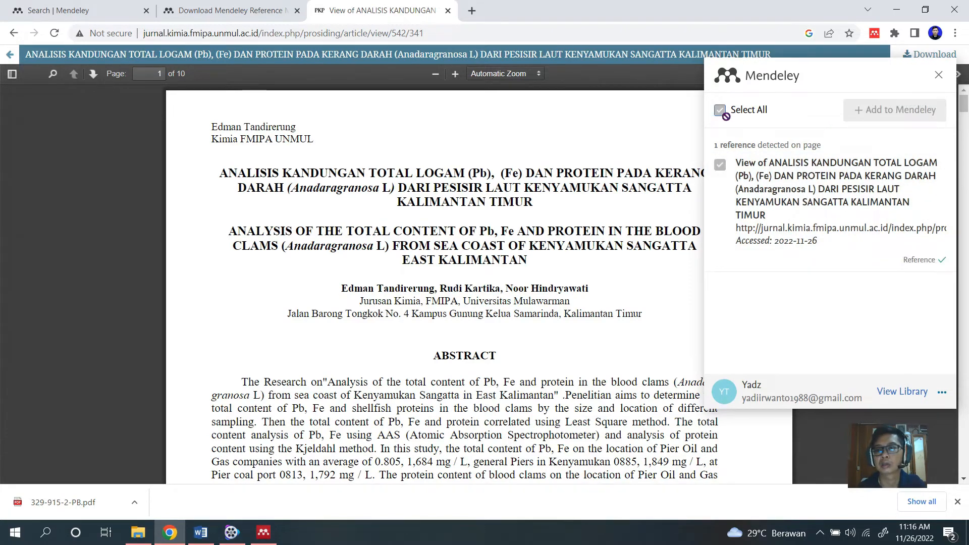
# Switch to Mendeley Desktop, sync the library, and check the details of the newly imported "View of ANALISIS KANDUNGAN TOTAL LOGAM" entry.
pyautogui.click(264, 532)
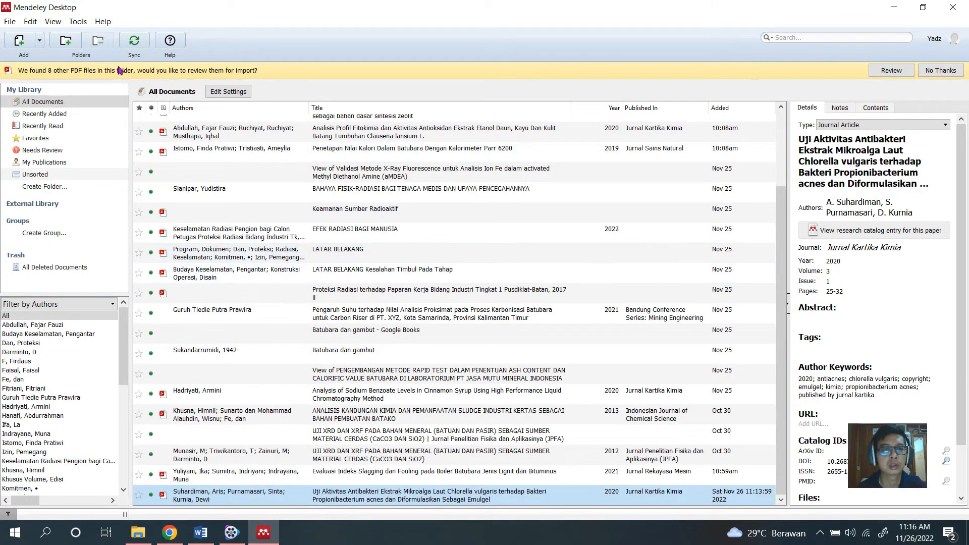
pyautogui.click(134, 40)
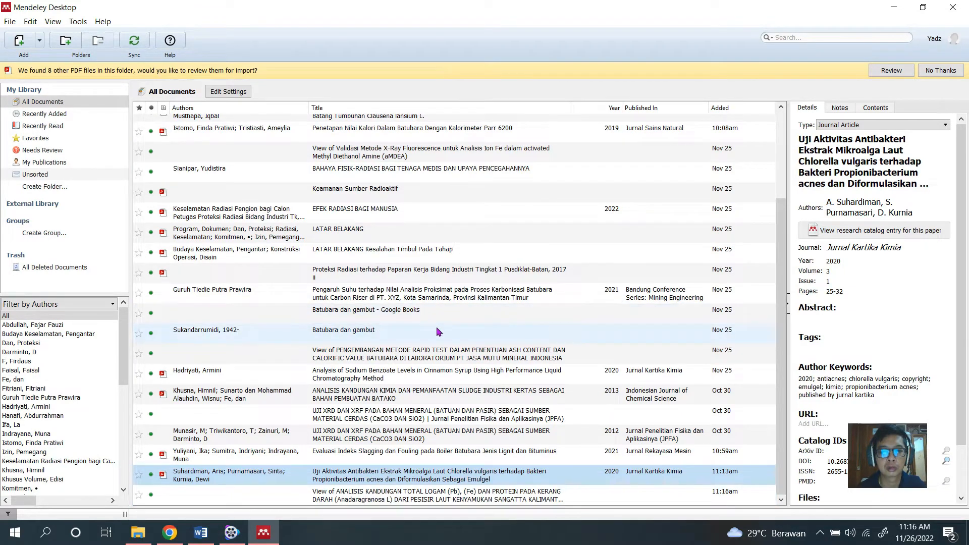
pyautogui.click(396, 494)
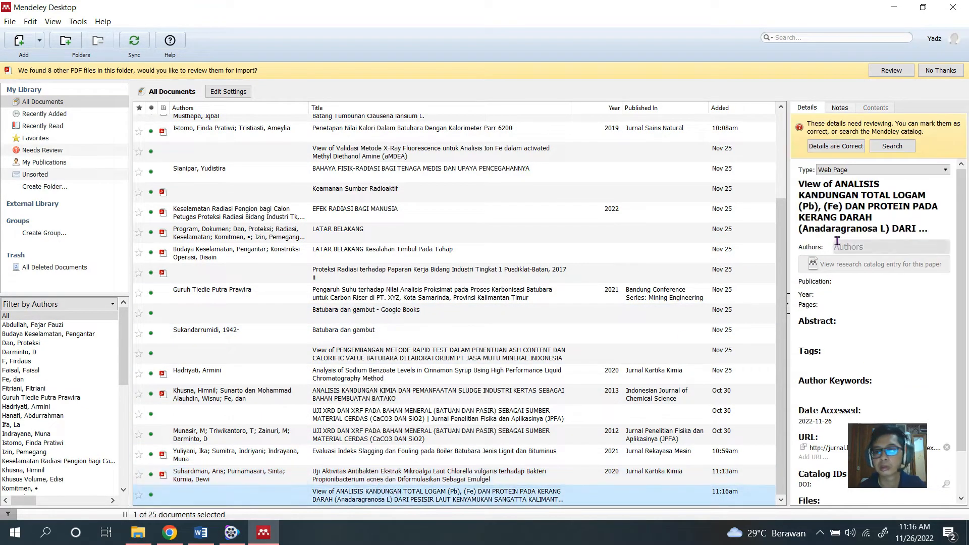
pyautogui.scroll(-2, 836, 241)
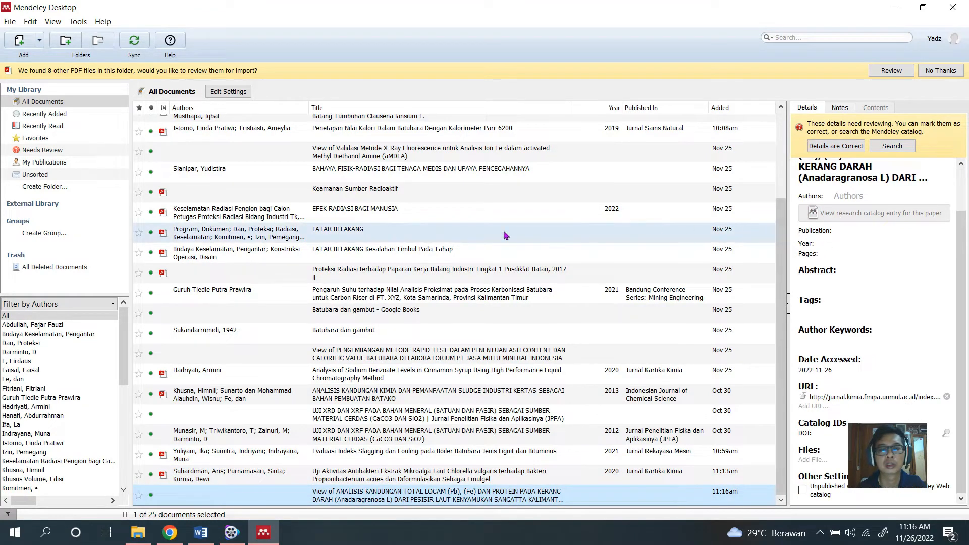
# Switch back to Chrome and open the Mendeley website in the first tab through a Google search for "mendeley".
pyautogui.click(170, 532)
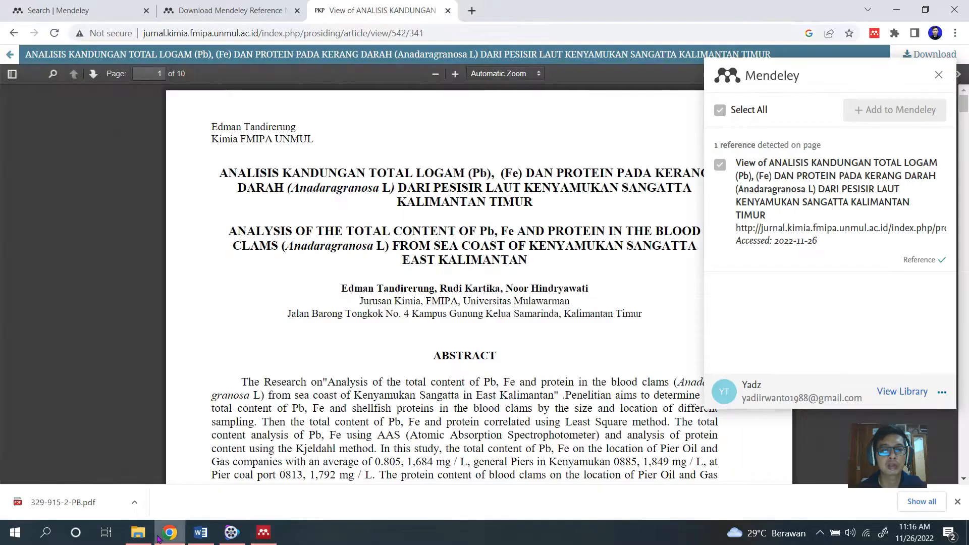
pyautogui.click(204, 20)
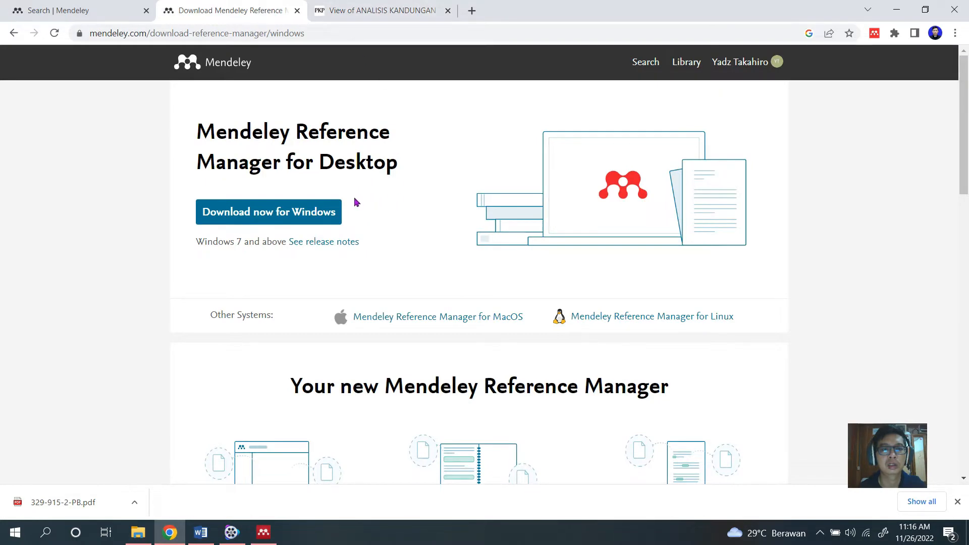
pyautogui.click(40, 6)
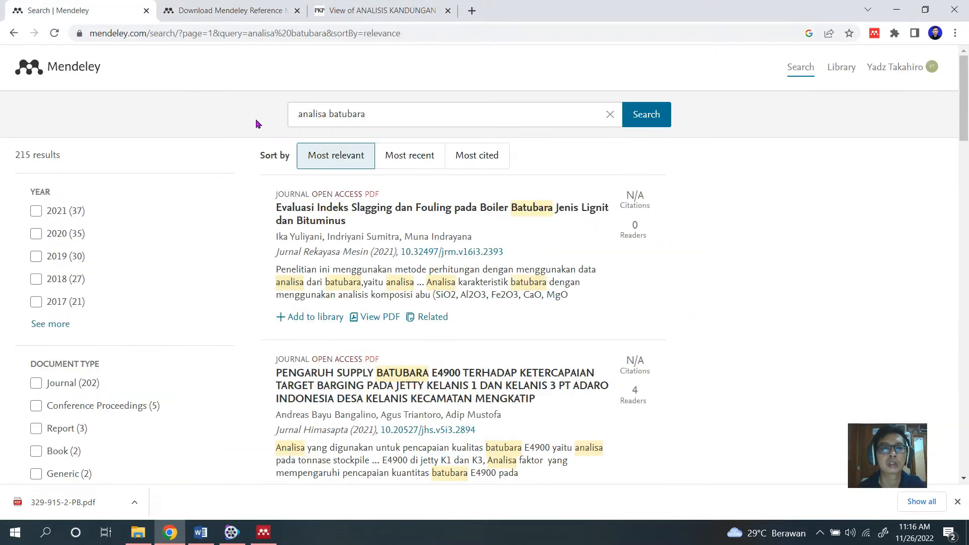
pyautogui.click(107, 33)
pyautogui.write('men')
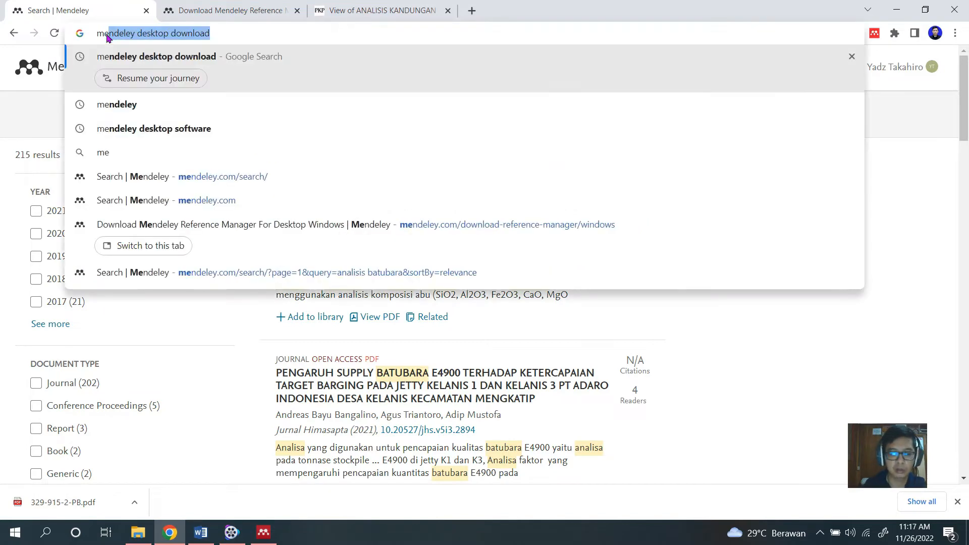
pyautogui.click(101, 106)
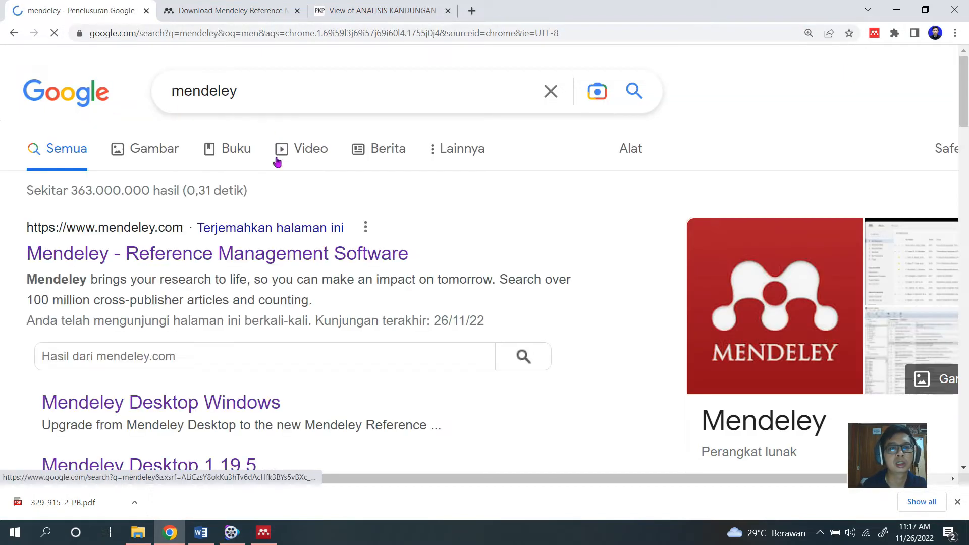
pyautogui.click(166, 257)
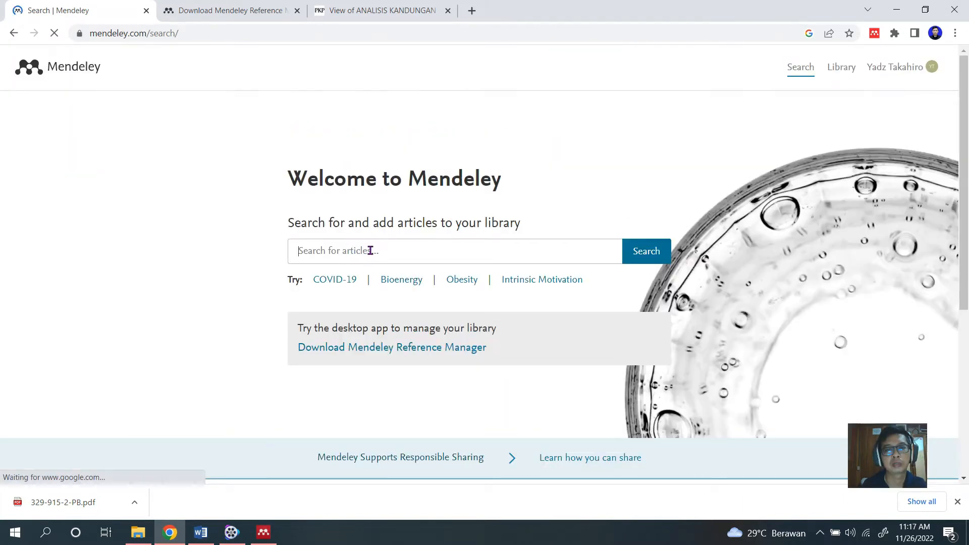
# Search the Mendeley article catalog for "analisis batubara".
pyautogui.click(488, 249)
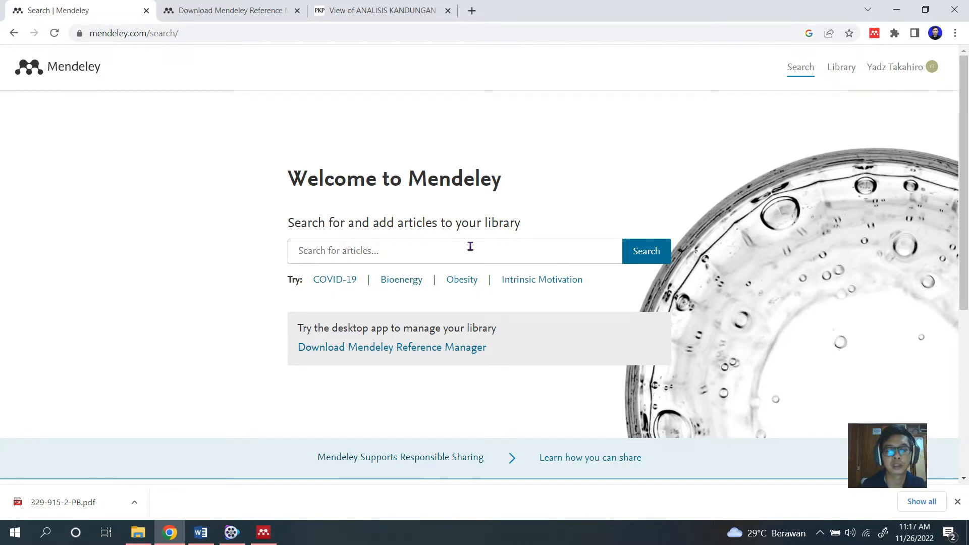
pyautogui.write('analisis batubara')
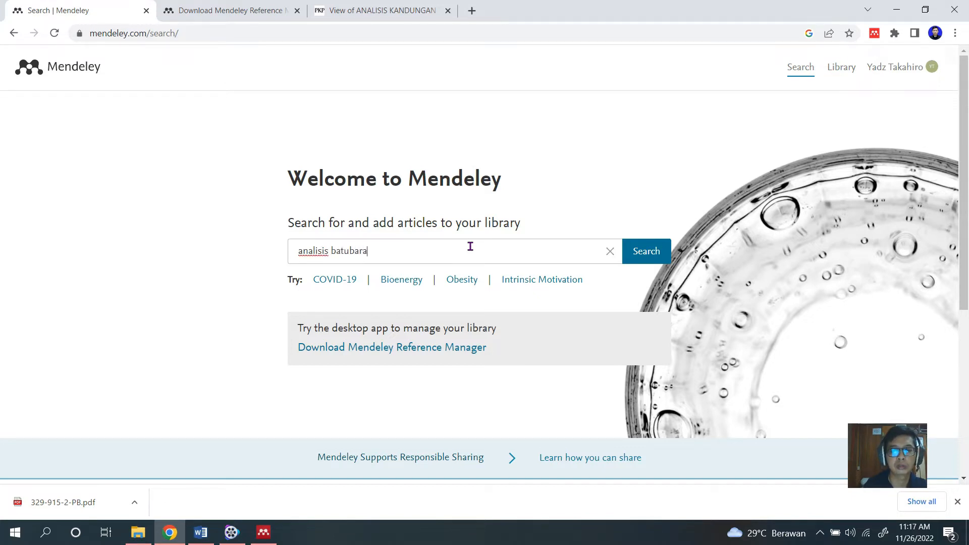
pyautogui.press('Return')
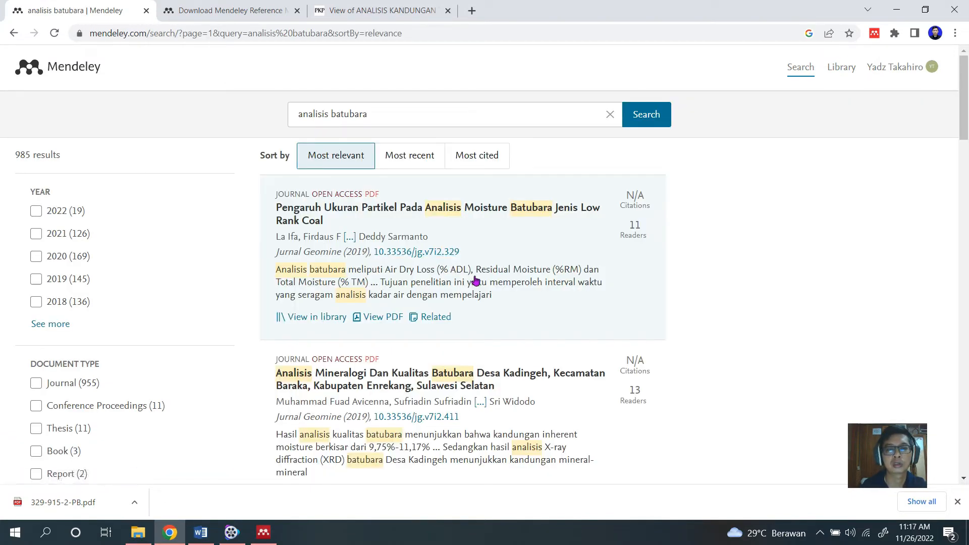
# Browse the search results and open the details of the article "Analisis Penanganan Air Asam Tambang Batubara".
pyautogui.scroll(-2, 476, 281)
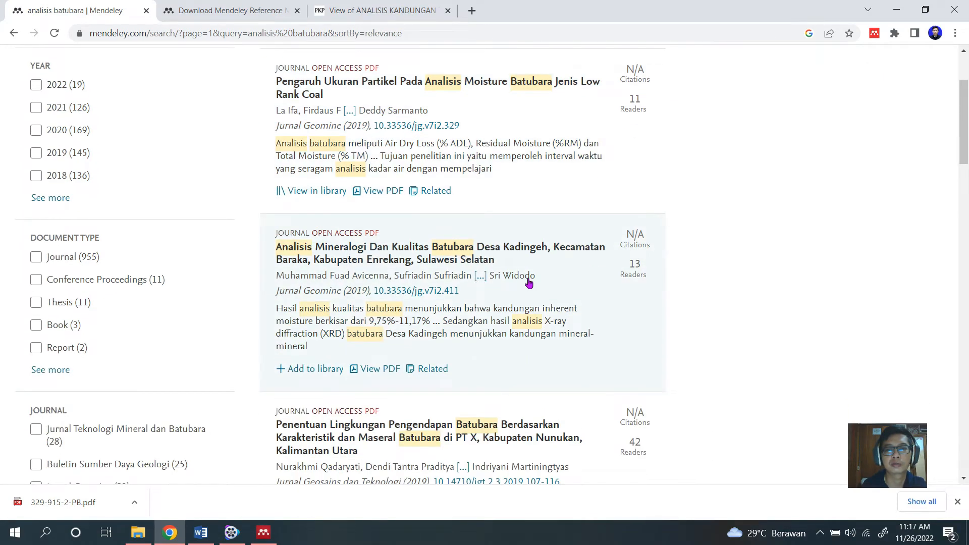
pyautogui.scroll(-2, 530, 285)
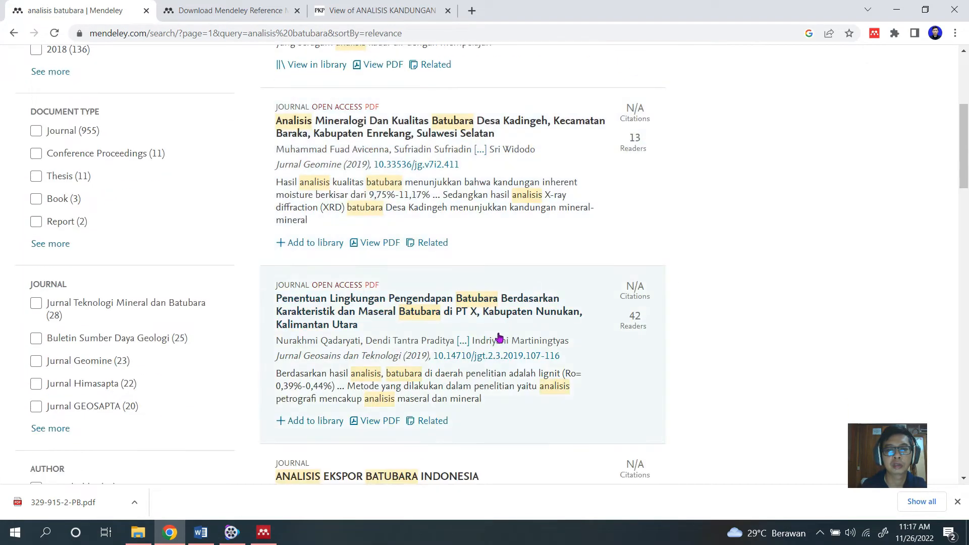
pyautogui.scroll(-2, 501, 338)
pyautogui.scroll(-3, 501, 338)
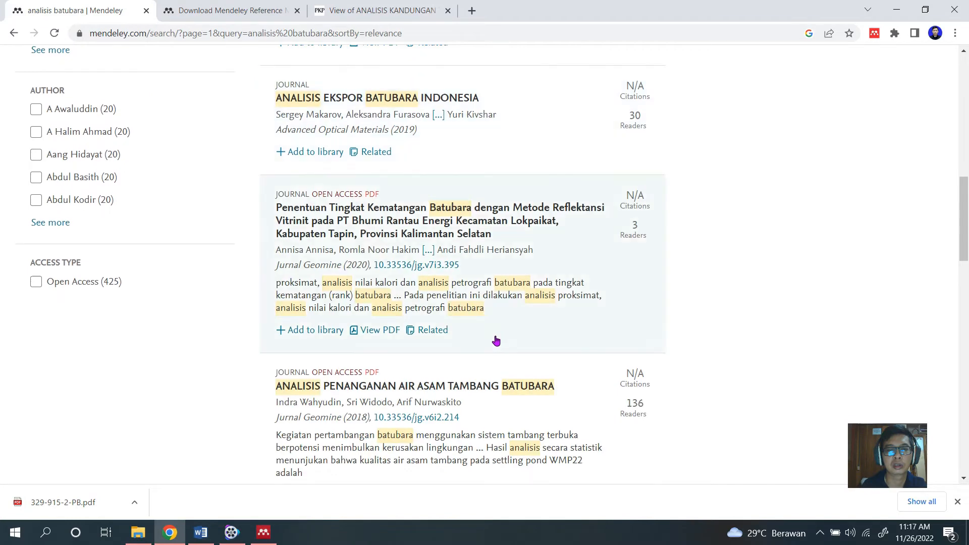
pyautogui.click(479, 390)
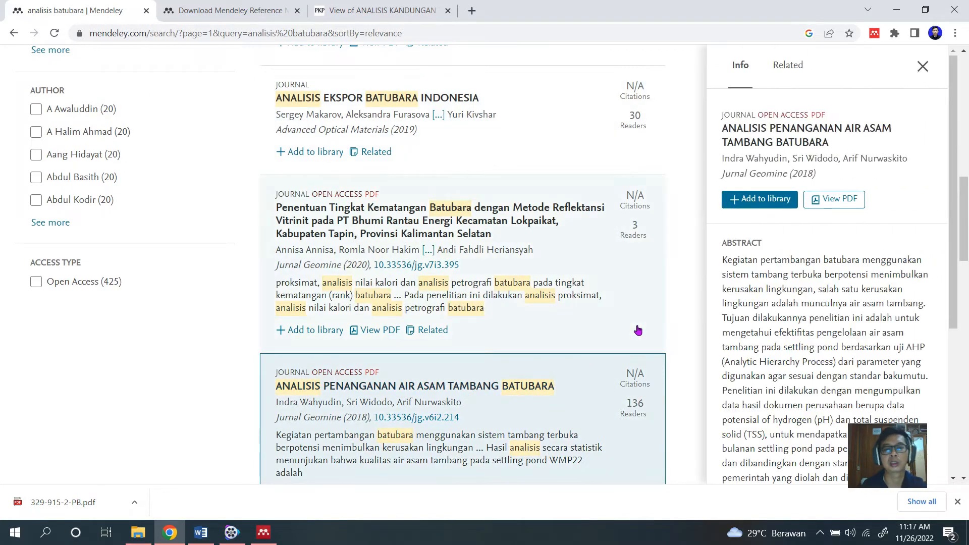
# Download the selected article's PDF and open the downloaded file 214-399-2-PB.pdf.
pyautogui.scroll(4, 757, 242)
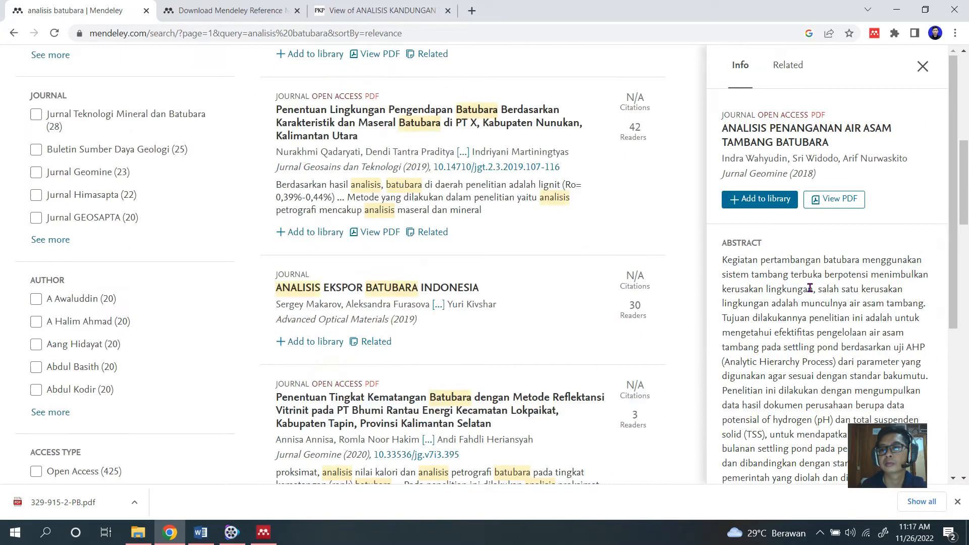
pyautogui.click(833, 199)
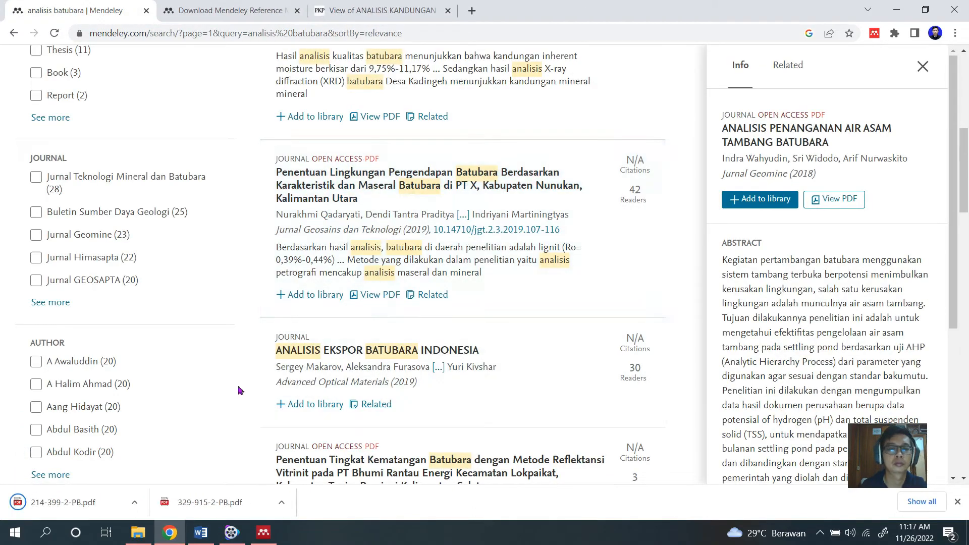
pyautogui.click(91, 502)
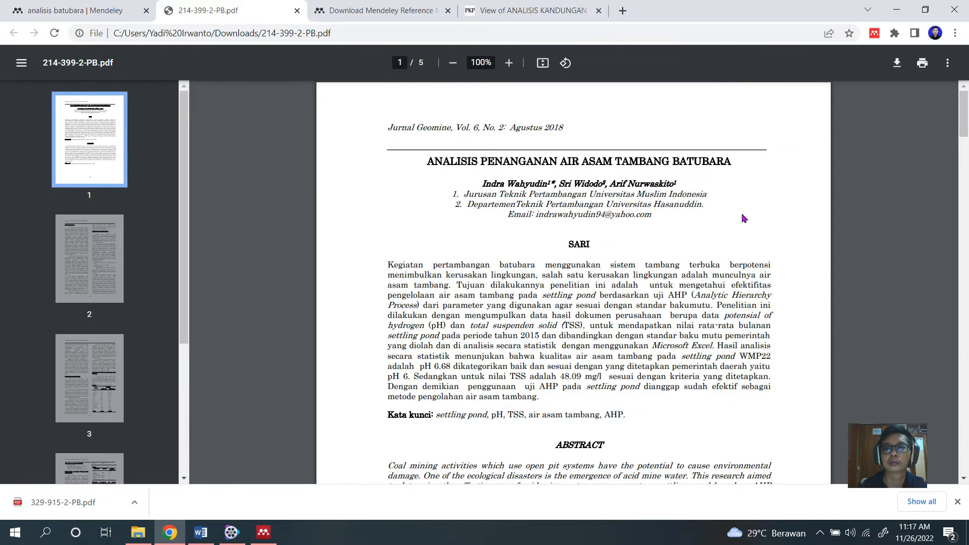
# Return to the Mendeley search results and add "Analisis Penanganan Air Asam Tambang Batubara" to the library with the Web Importer.
pyautogui.click(874, 32)
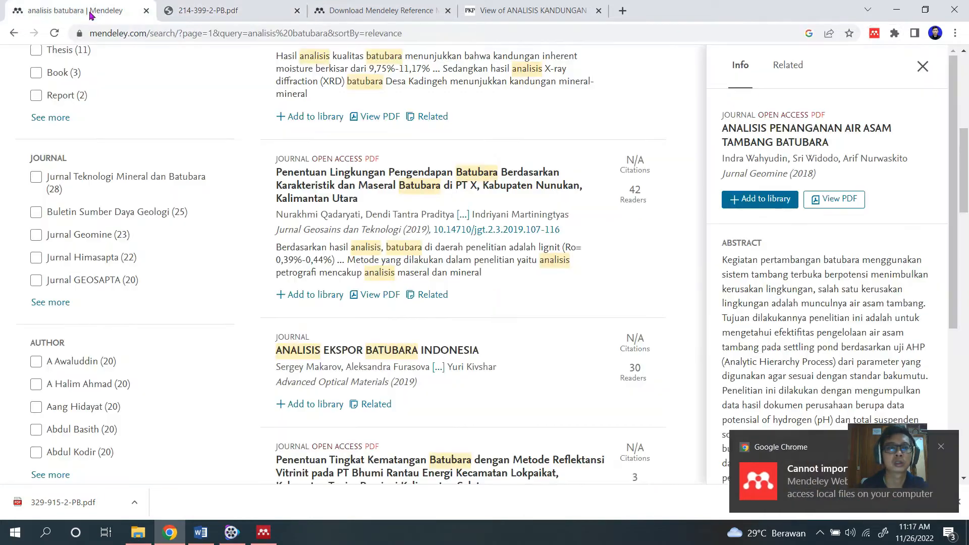
pyautogui.click(76, 11)
pyautogui.scroll(6, 807, 126)
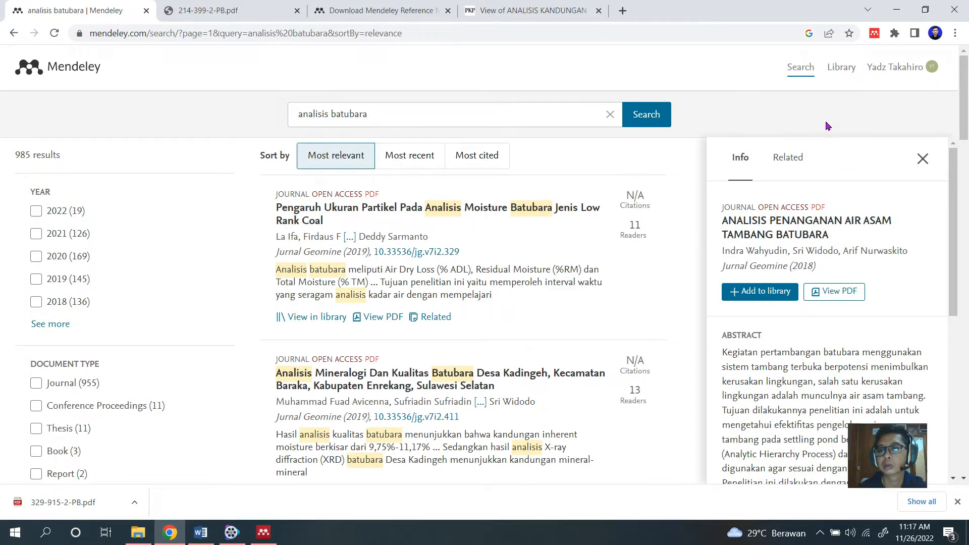
pyautogui.click(874, 33)
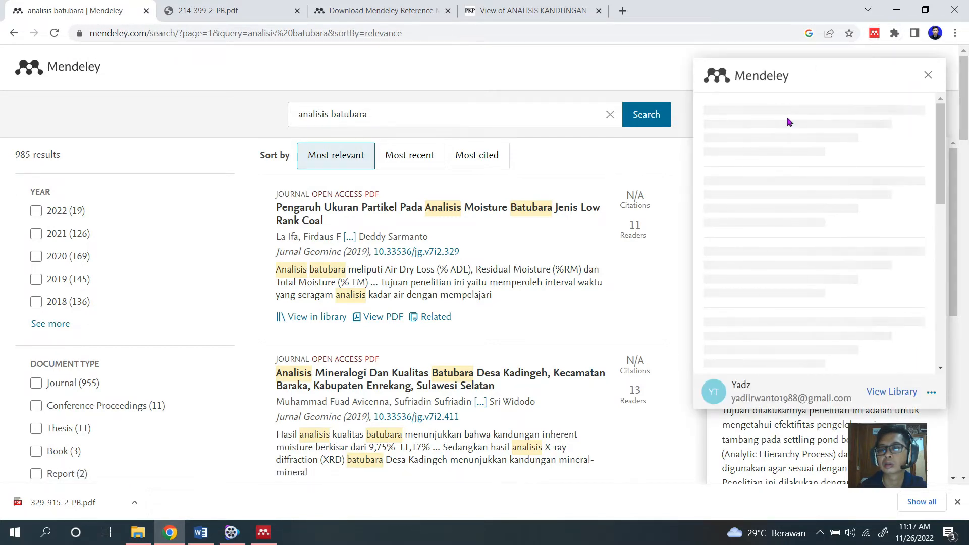
pyautogui.click(709, 165)
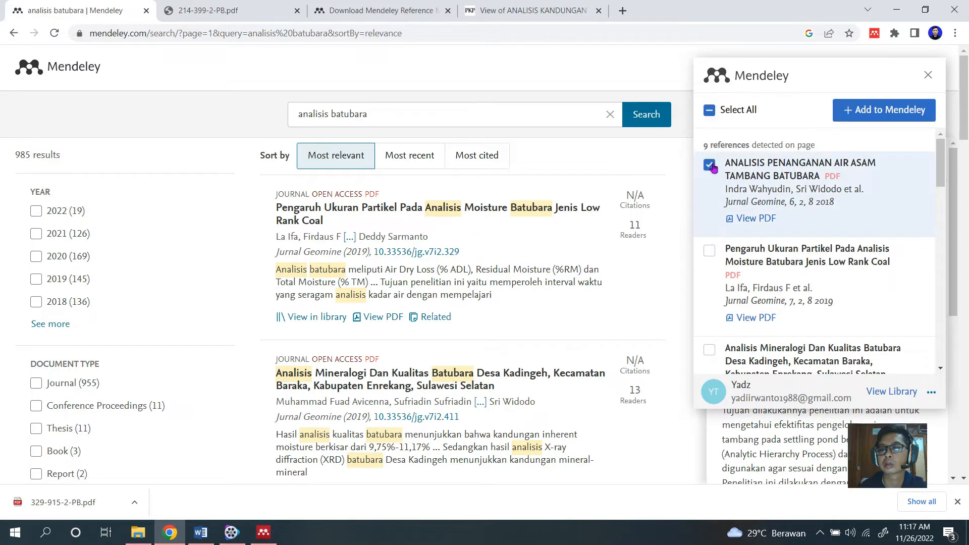
pyautogui.click(856, 112)
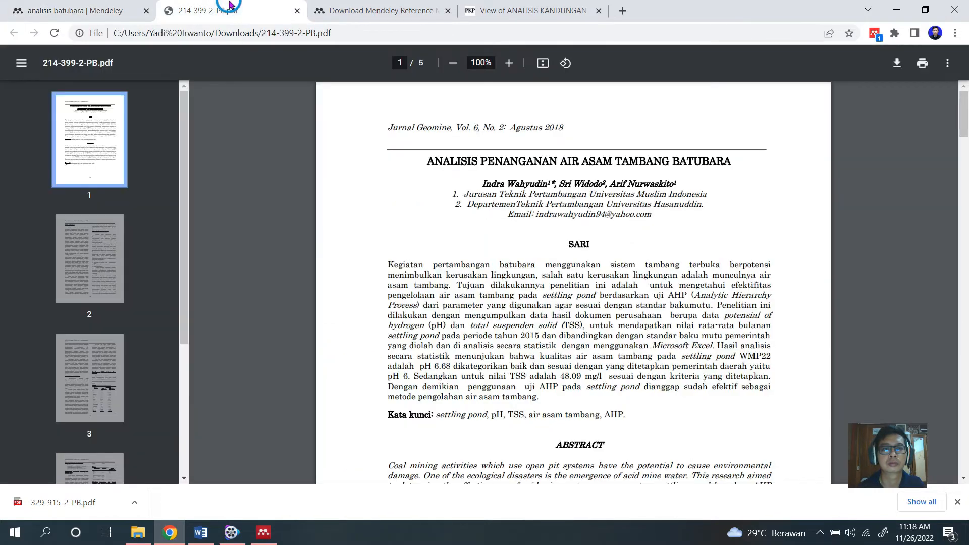
# Save the opened article PDF in the TA BAHAN folder as "penanganan asam tambang.pdf".
pyautogui.click(222, 10)
pyautogui.rightClick(467, 166)
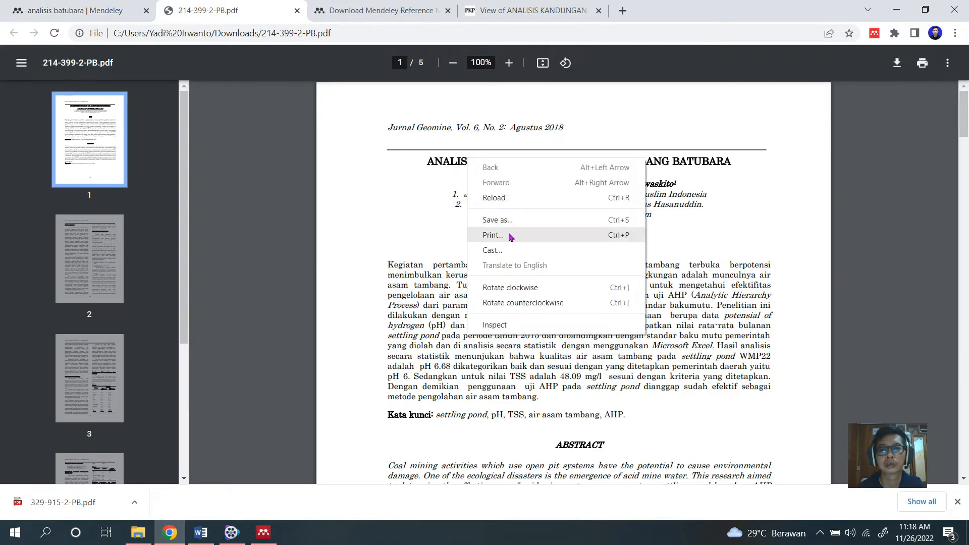
pyautogui.click(476, 227)
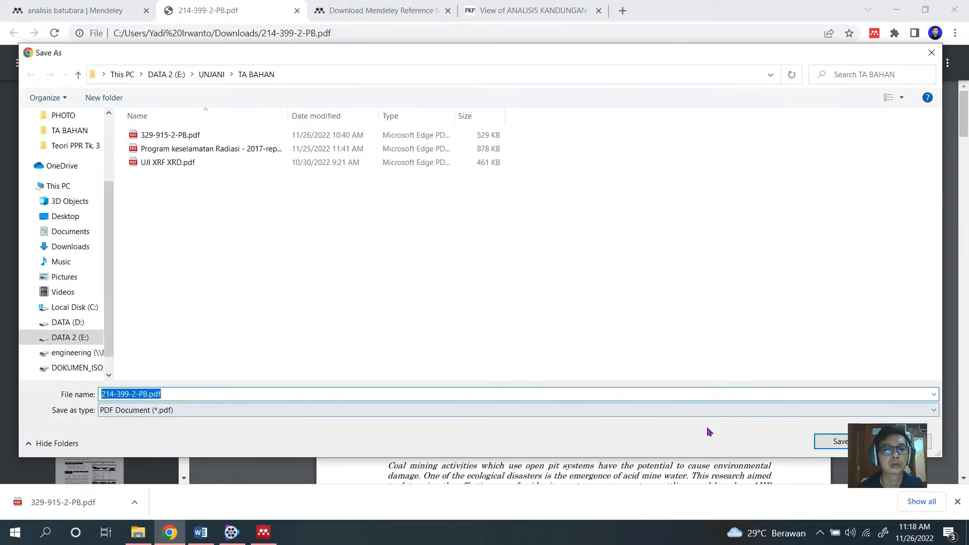
pyautogui.moveTo(147, 393); pyautogui.dragTo(72, 394)
pyautogui.write('asam t')
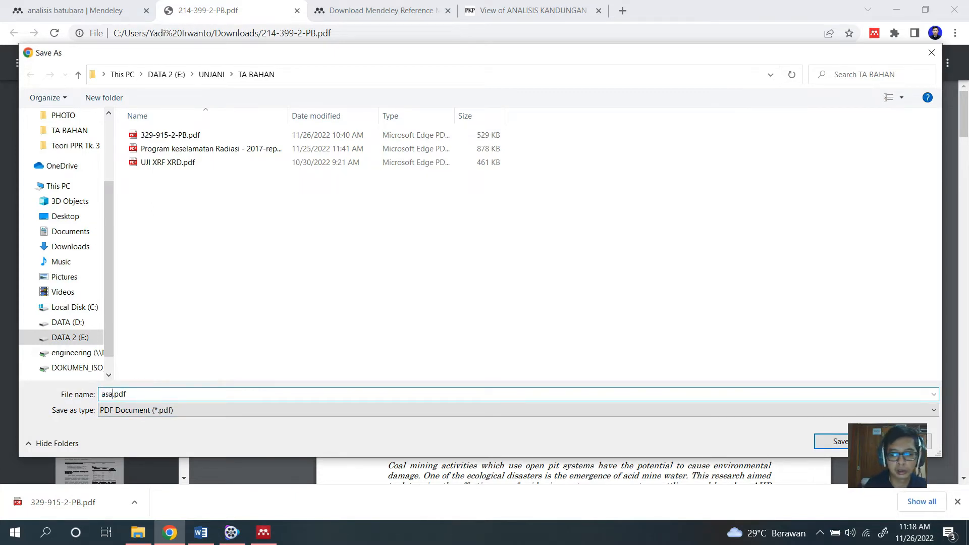
pyautogui.write('ambang')
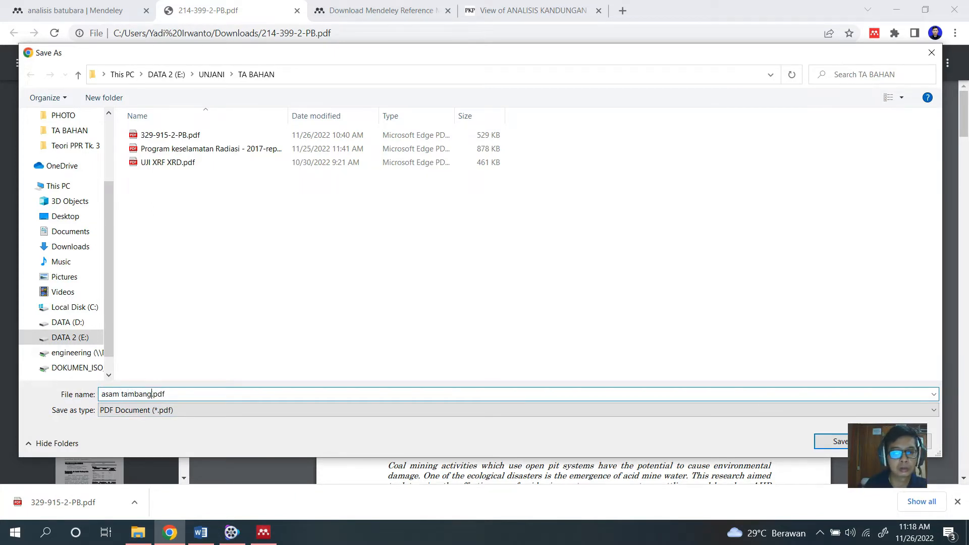
pyautogui.click(102, 394)
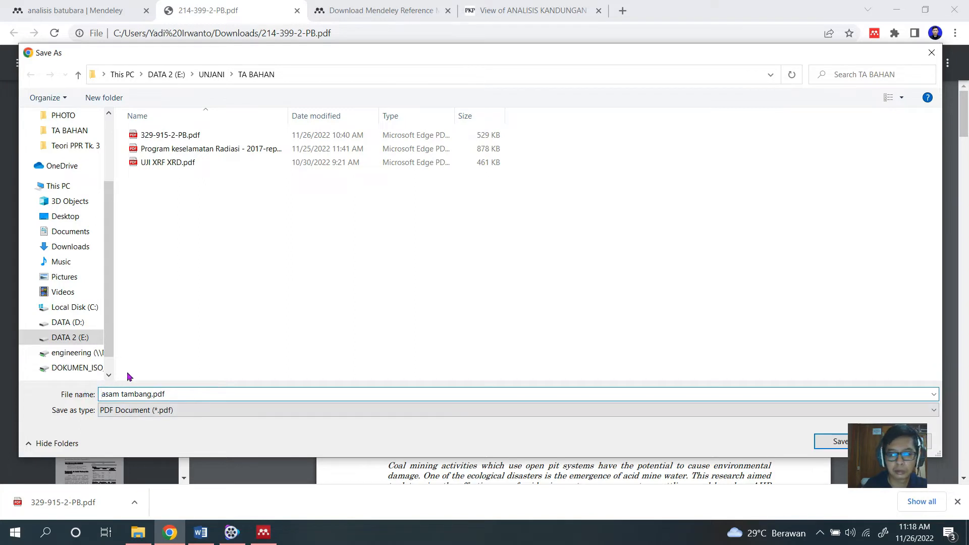
pyautogui.write('penang')
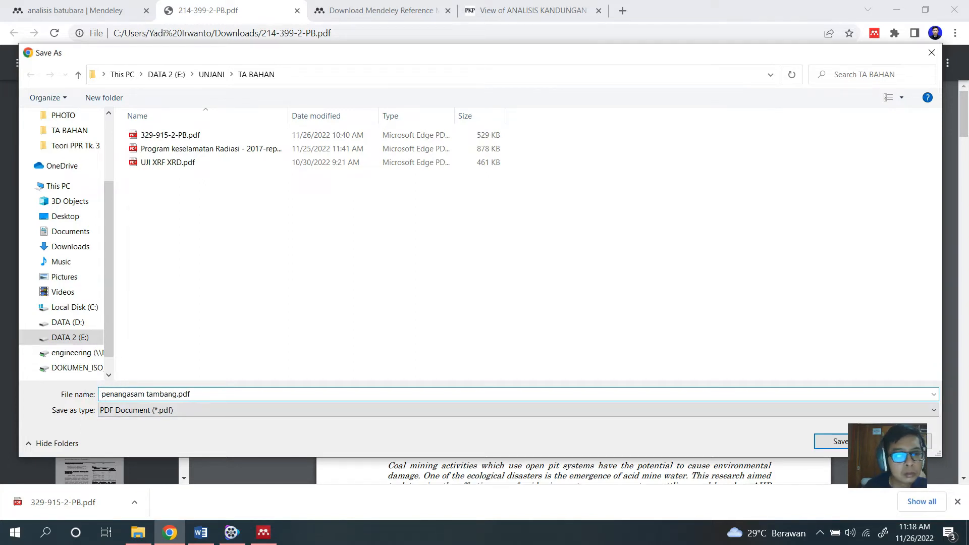
pyautogui.write('anan')
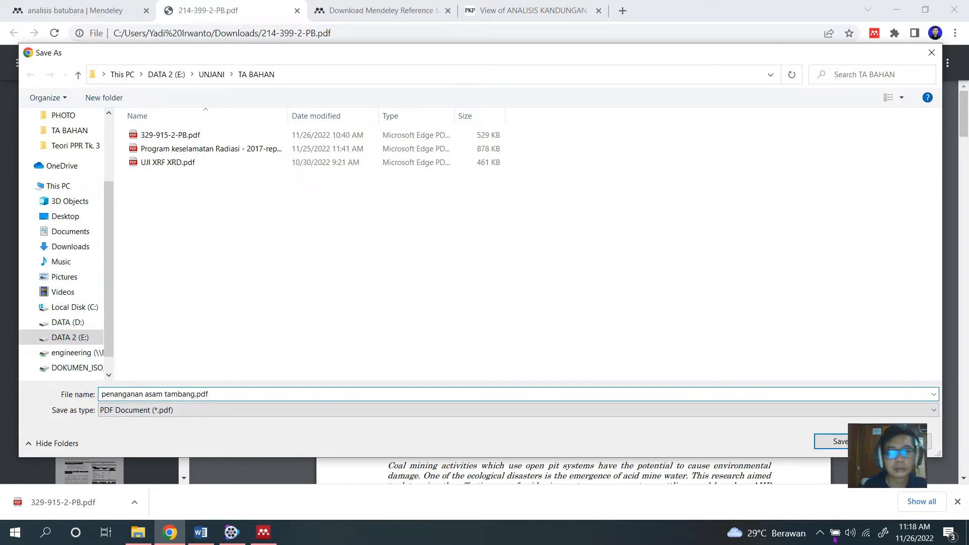
pyautogui.click(836, 444)
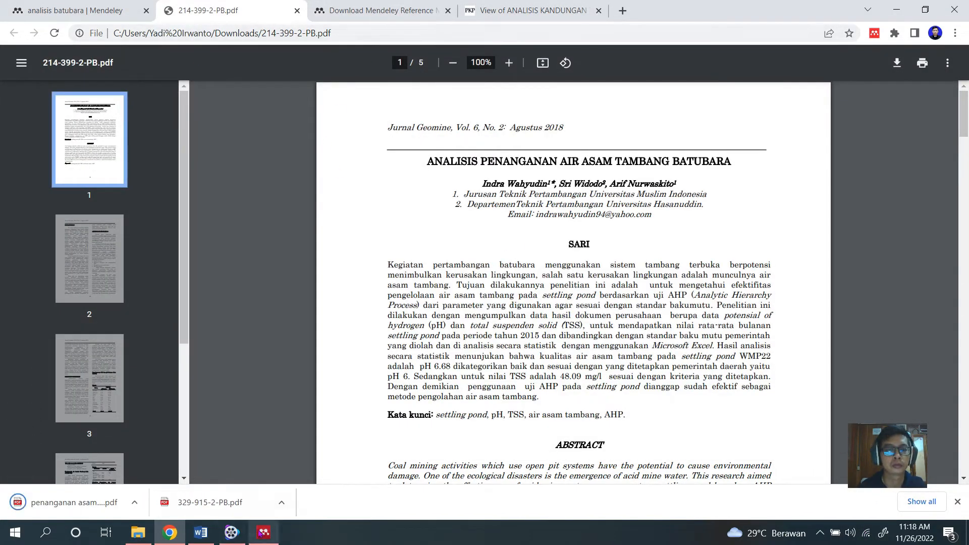
# Switch to Mendeley Desktop, synchronize the library and review the details of the newly imported "Analisis Penanganan Air Asam Tambang Batubara" entry.
pyautogui.hotkey('alt', 'Tab')
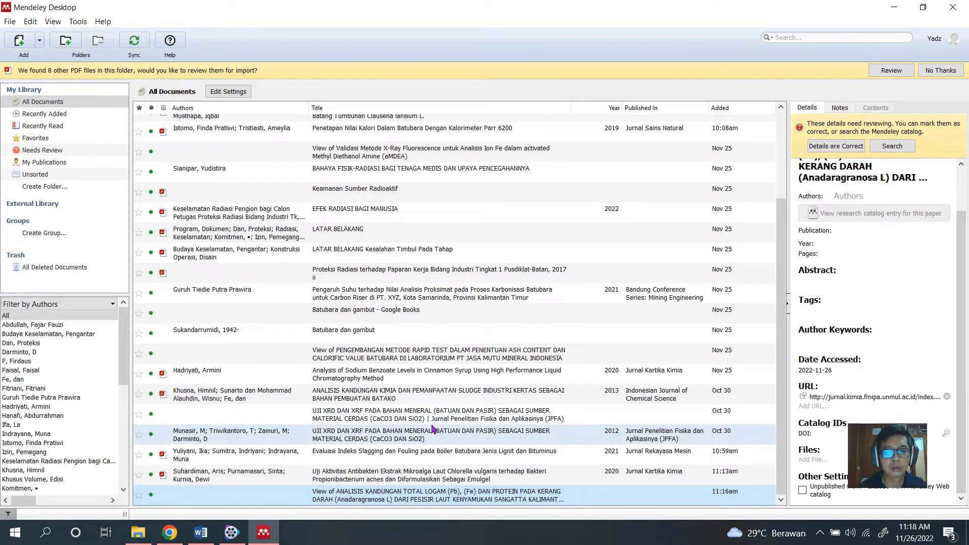
pyautogui.click(134, 40)
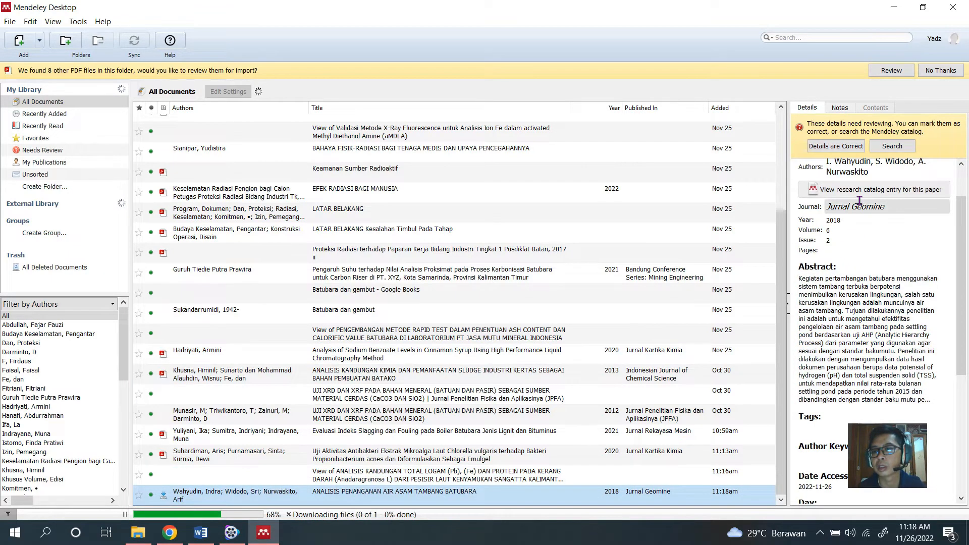
pyautogui.scroll(2, 850, 225)
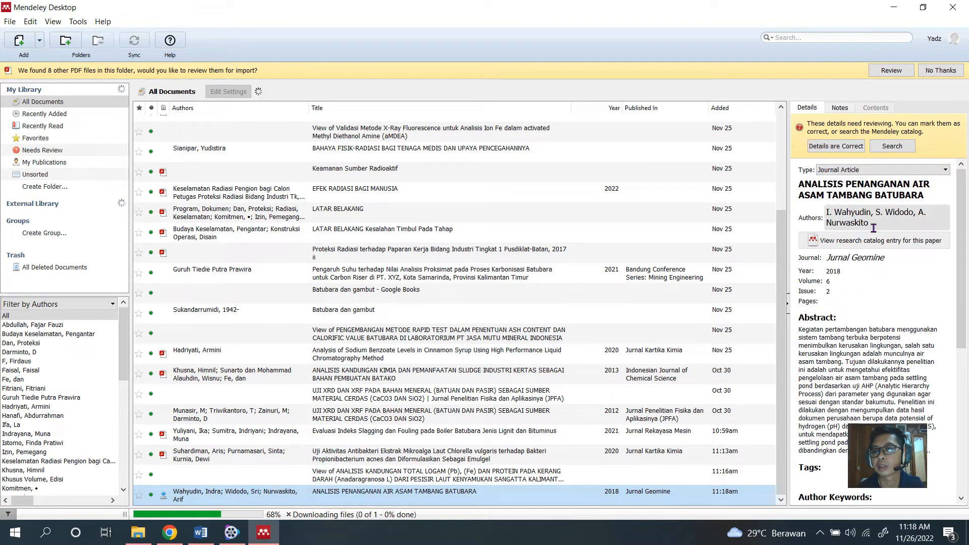
pyautogui.scroll(-3, 872, 235)
pyautogui.scroll(-3, 858, 333)
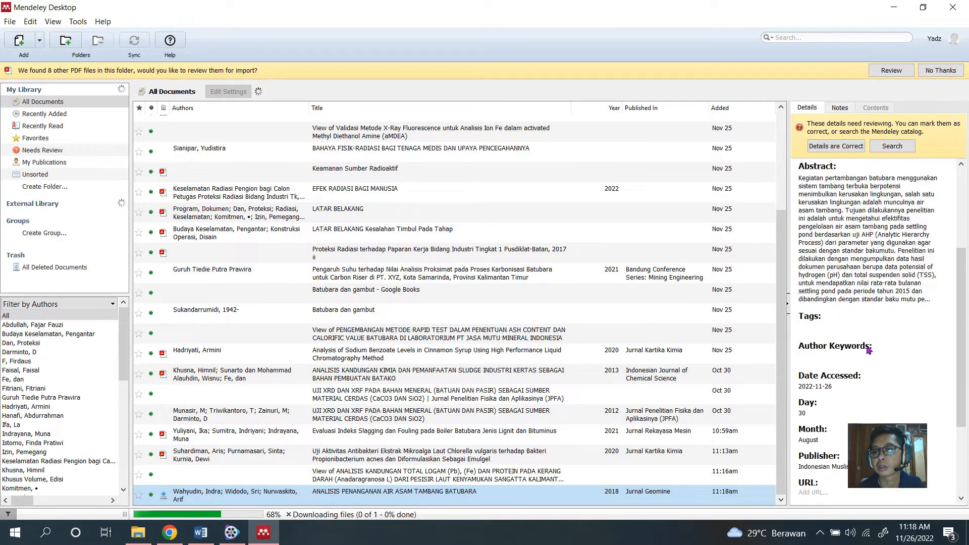
pyautogui.scroll(-1, 830, 363)
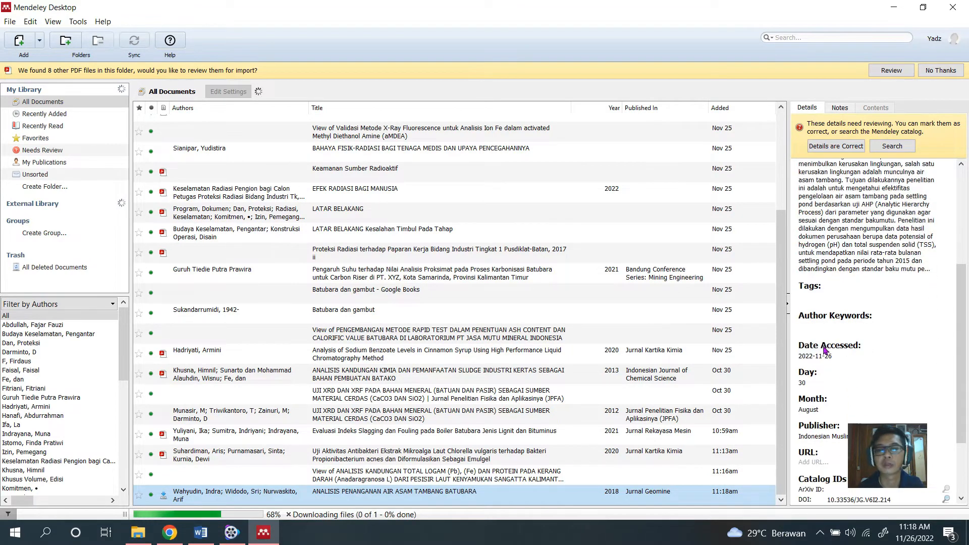
pyautogui.scroll(4, 829, 355)
pyautogui.click(10, 22)
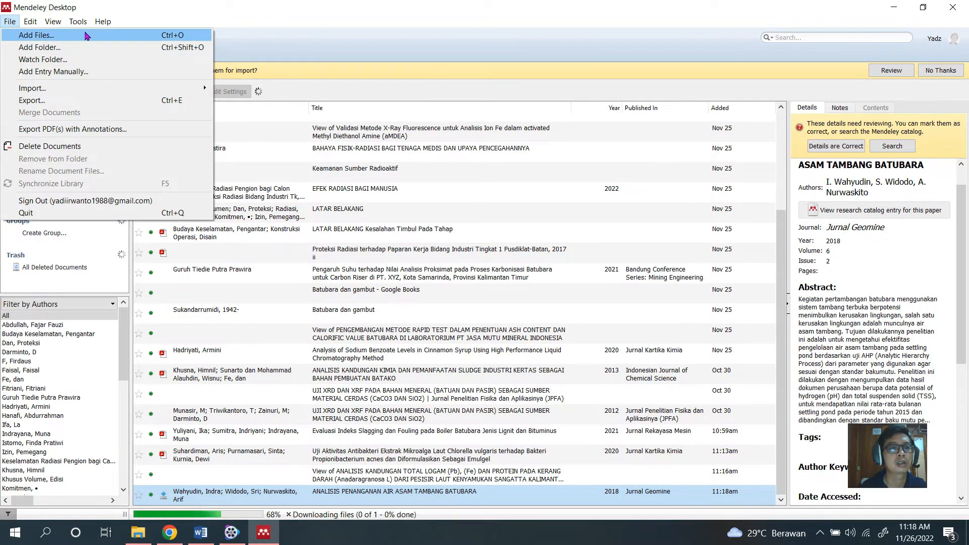
pyautogui.click(209, 6)
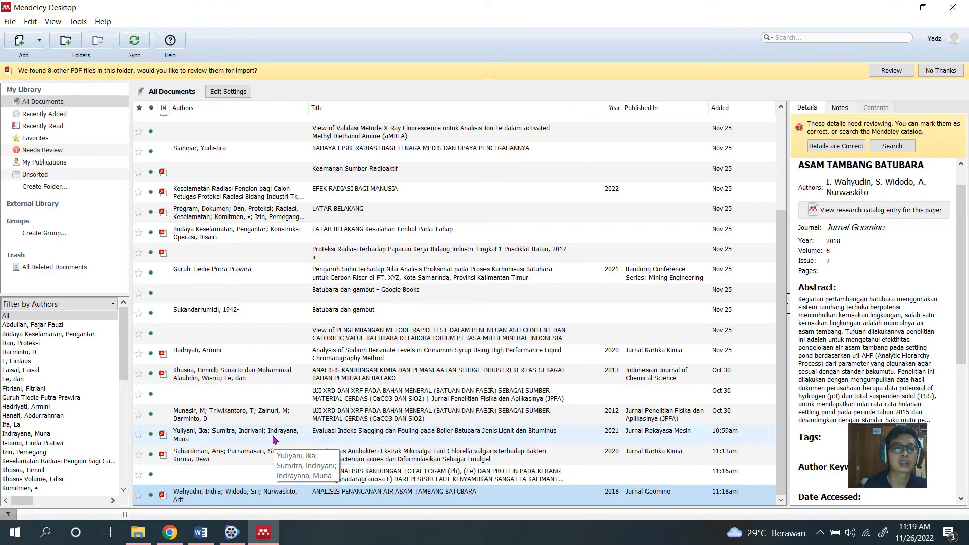
# Switch to the Word document BAB II Pencegahan Radiasi.docx and undo the citation after "peraturan perundangan" in the first paragraph.
pyautogui.click(200, 532)
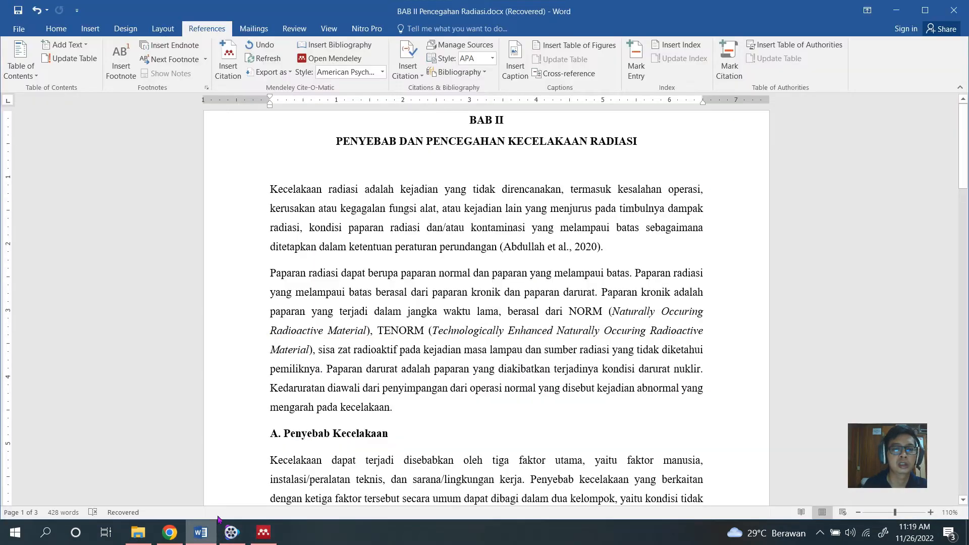
pyautogui.scroll(-3, 425, 301)
pyautogui.scroll(3, 426, 303)
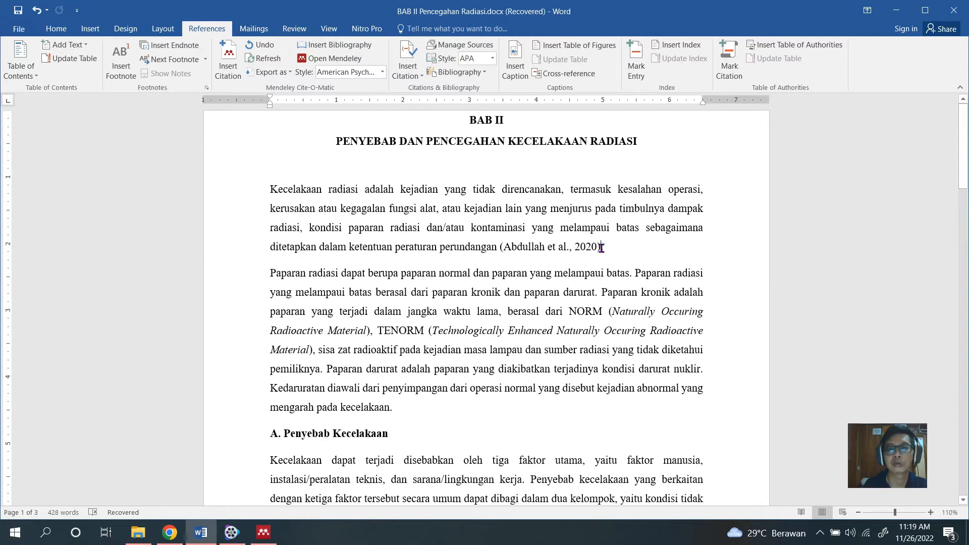
pyautogui.hotkey('ctrl', 'z')
pyautogui.hotkey('ctrl', 'z')
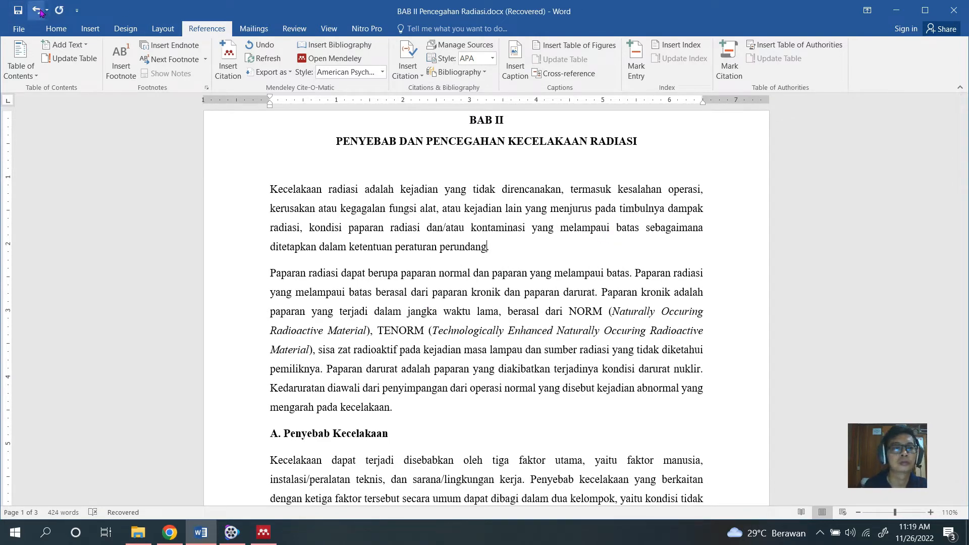
pyautogui.hotkey('ctrl', 'y')
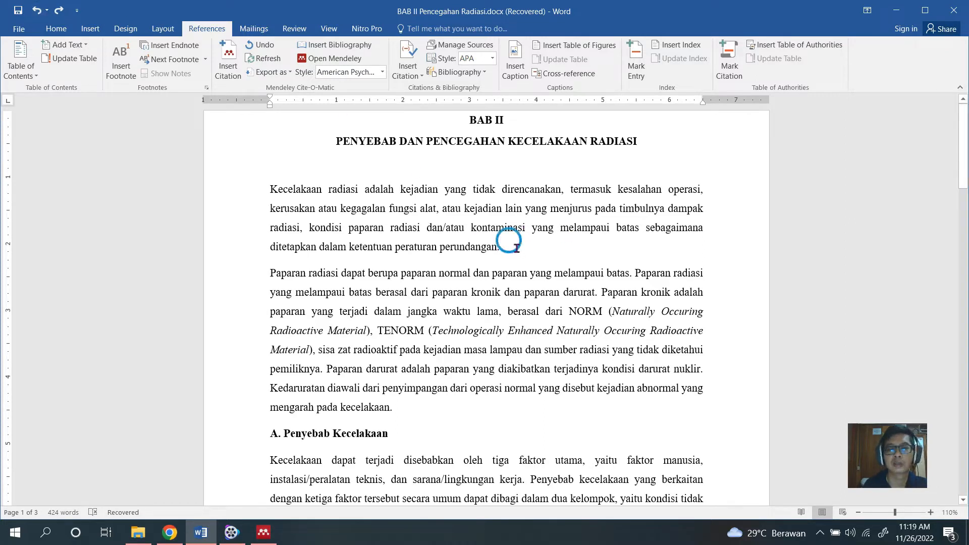
# Start a Mendeley citation after "perundangan", before the first paragraph's final period, and go to the Mendeley library to pick the reference.
pyautogui.click(539, 248)
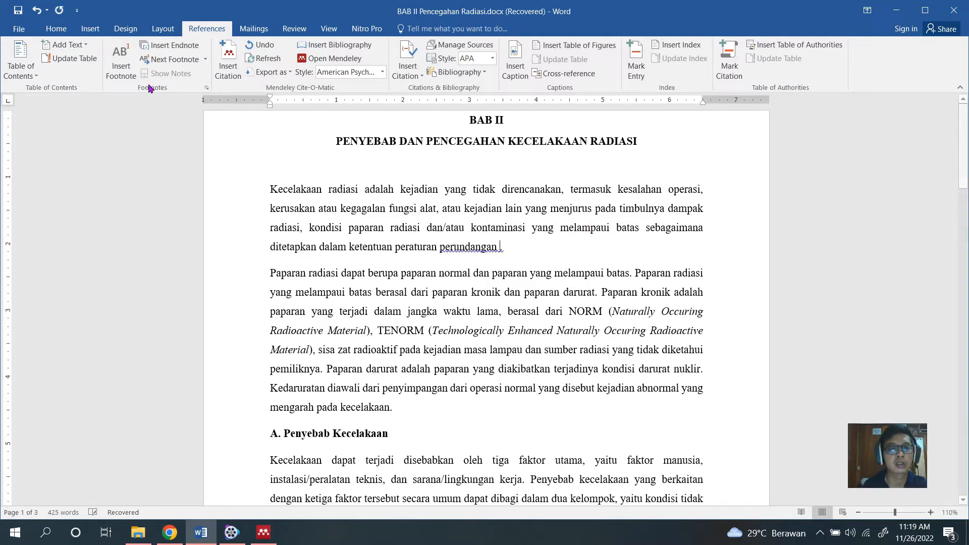
pyautogui.click(162, 29)
pyautogui.click(206, 29)
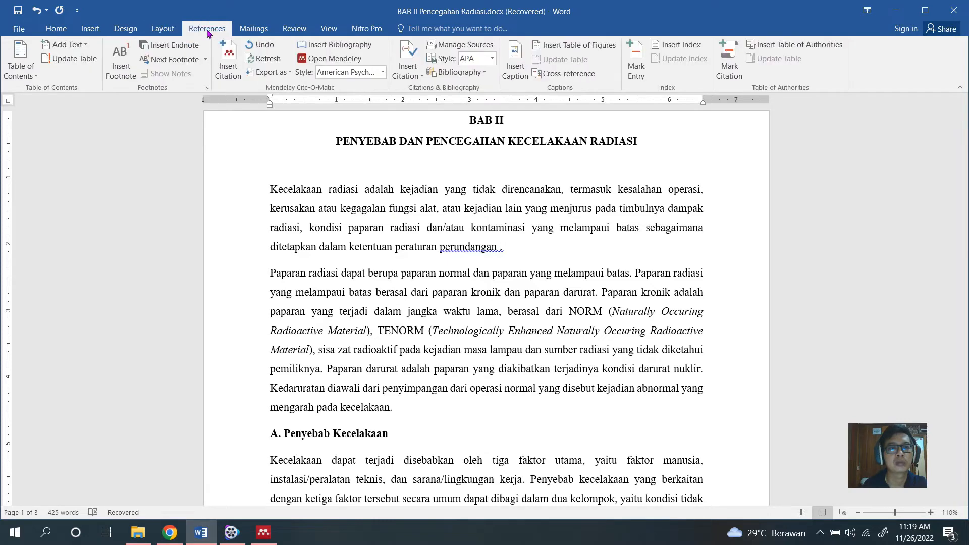
pyautogui.click(228, 65)
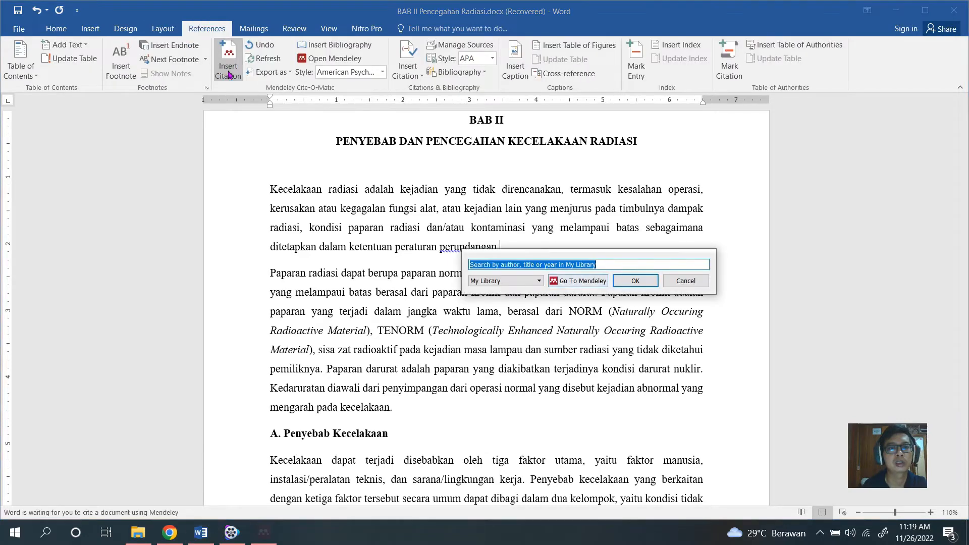
pyautogui.click(588, 282)
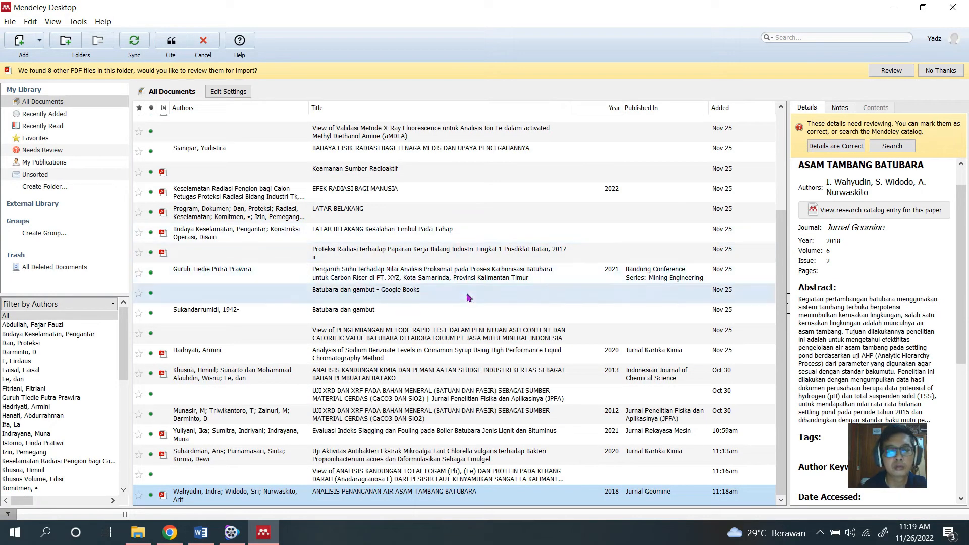
# Look through the library for a reference to cite, reviewing the details of several radiation and XRF entries.
pyautogui.scroll(2, 426, 301)
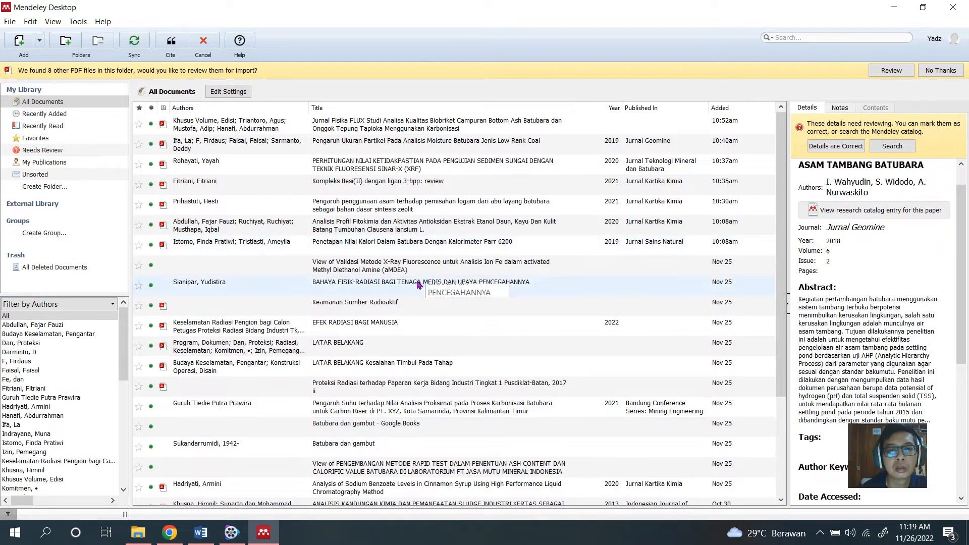
pyautogui.scroll(-2, 413, 295)
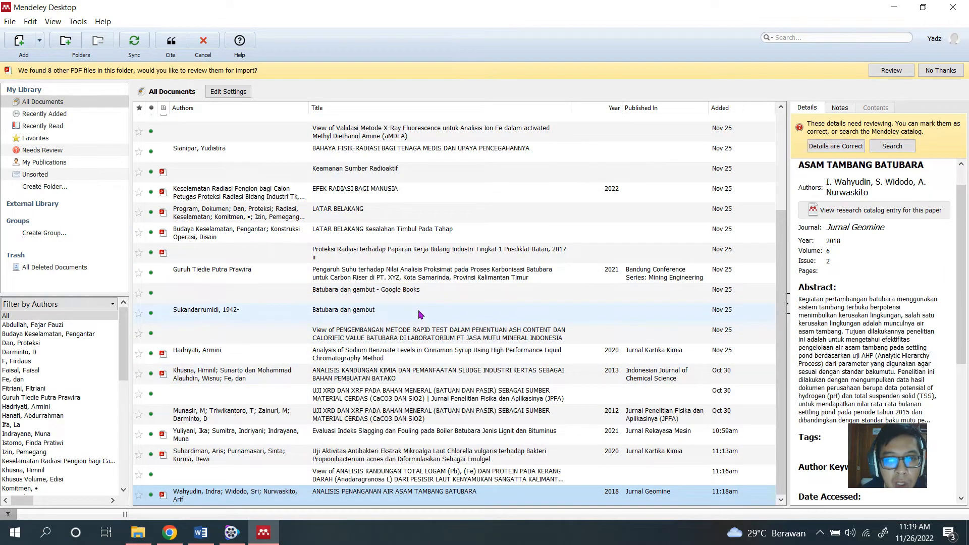
pyautogui.scroll(1, 413, 289)
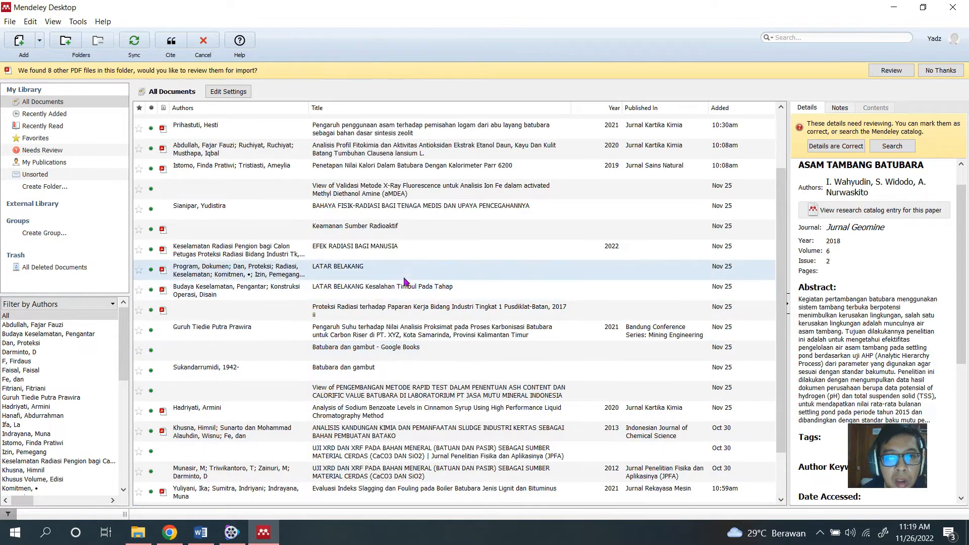
pyautogui.click(406, 251)
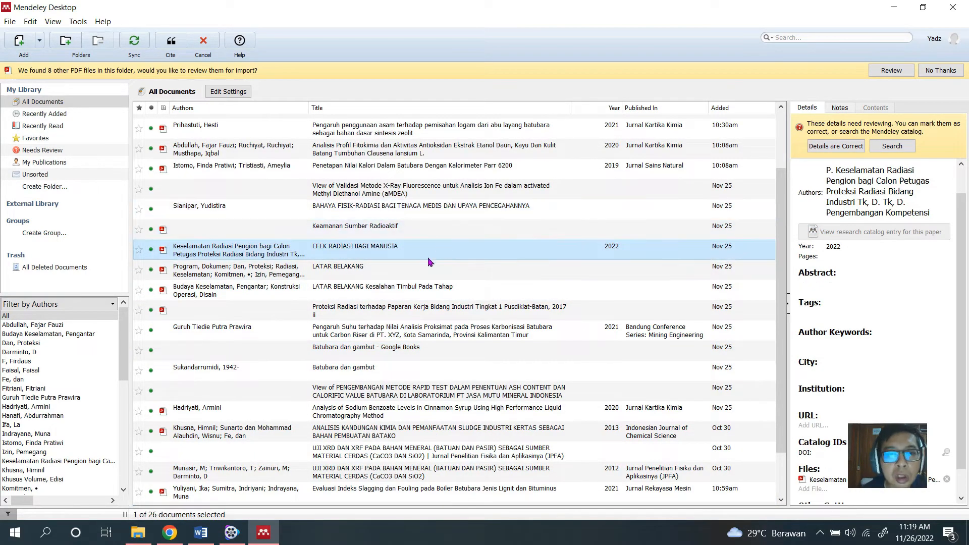
pyautogui.click(410, 291)
pyautogui.scroll(-1, 430, 295)
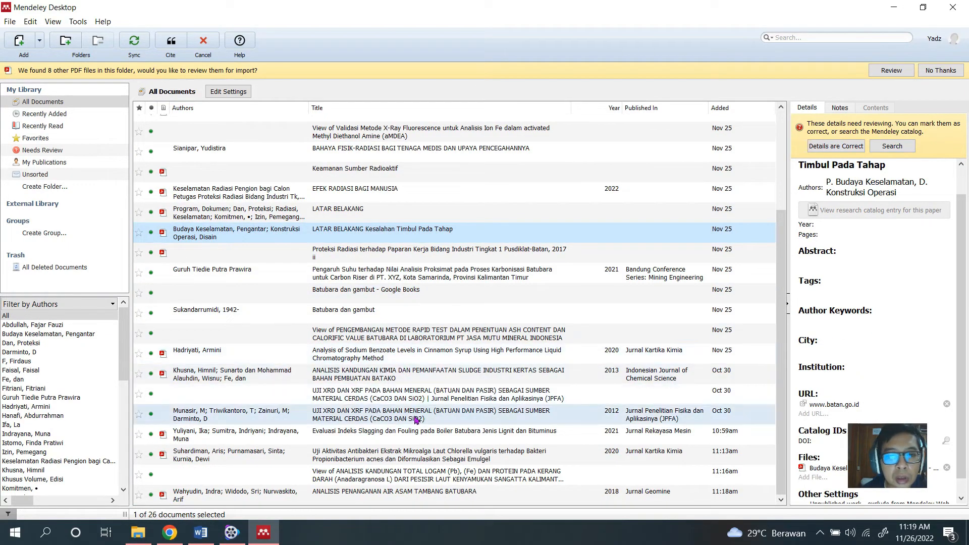
pyautogui.click(413, 397)
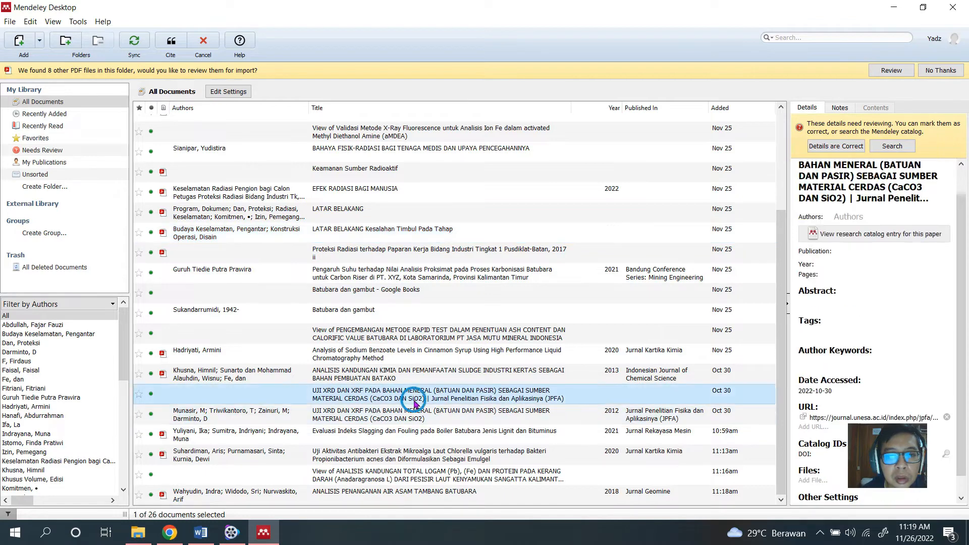
pyautogui.press('Up')
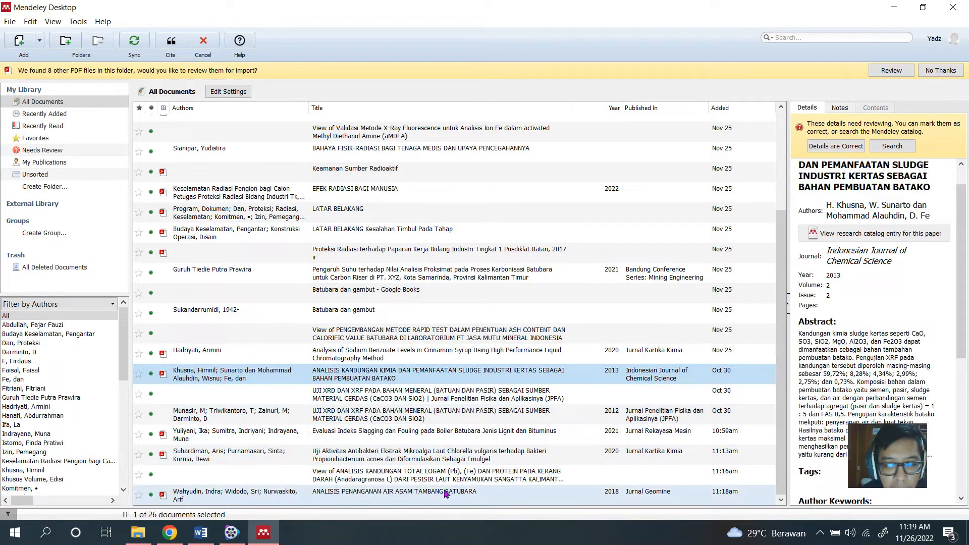
pyautogui.scroll(3, 438, 403)
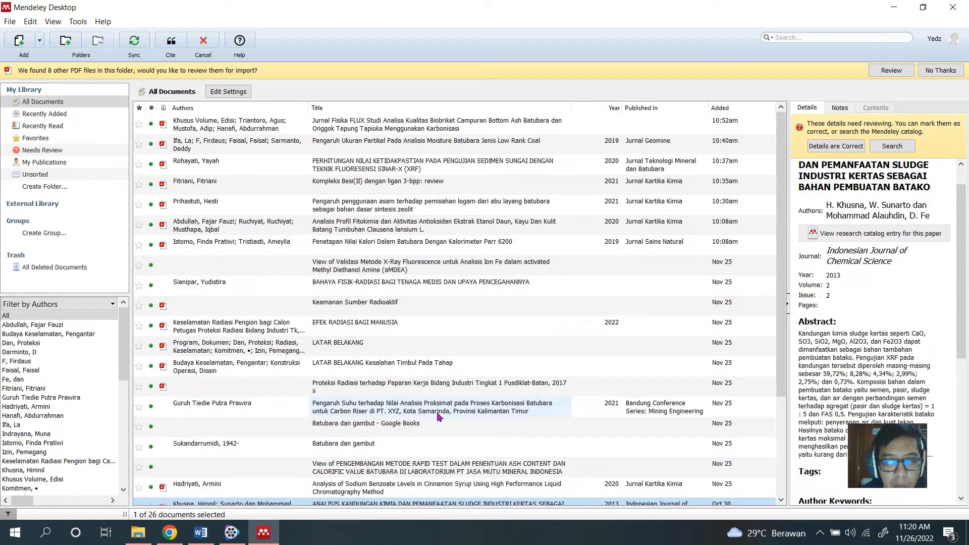
# Cite the entry "BAHAYA FISIK-RADIASI BAGI TENAGA MEDIS DAN UPAYA PENCEGAHANNYA" after "perundangan" in the Word document.
pyautogui.click(423, 273)
pyautogui.click(430, 286)
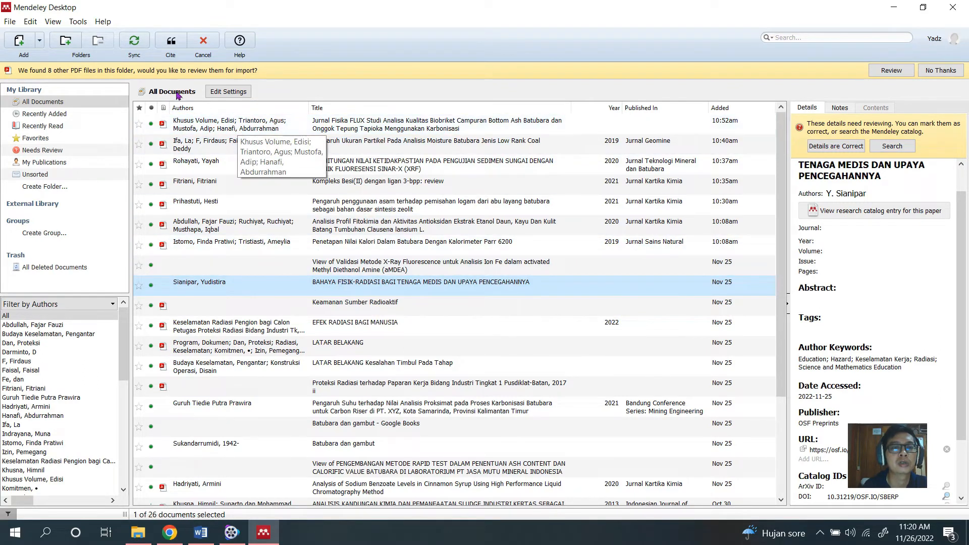
pyautogui.click(170, 44)
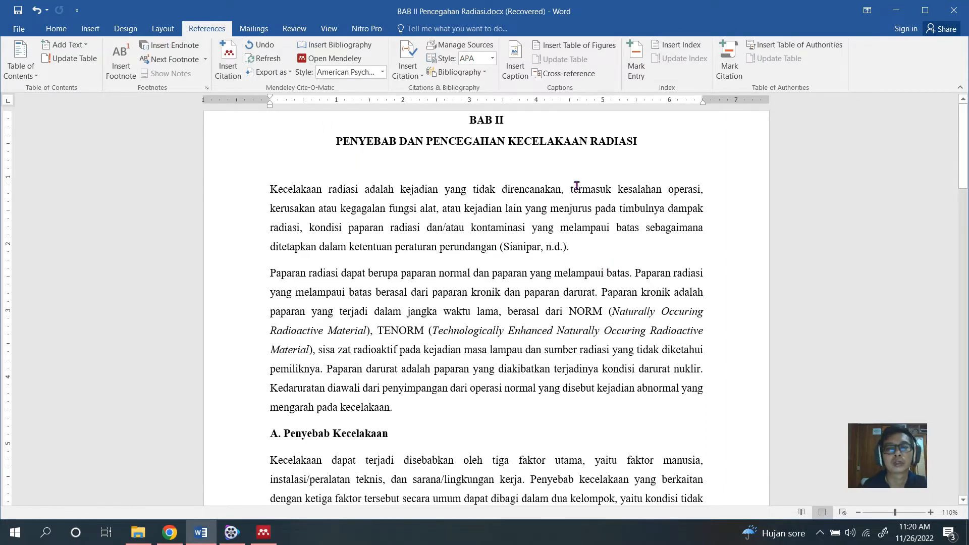
# Replace the citation after "perundangan" with the library entry "PERHITUNGAN NILAI KETIDAKPASTIAN PADA PENGUJIAN SEDIMEN SUNGAI DENGAN TEKNIK FLUORESENSI SINAR-X (XRF)".
pyautogui.press('BackSpace')
pyautogui.press('BackSpace')
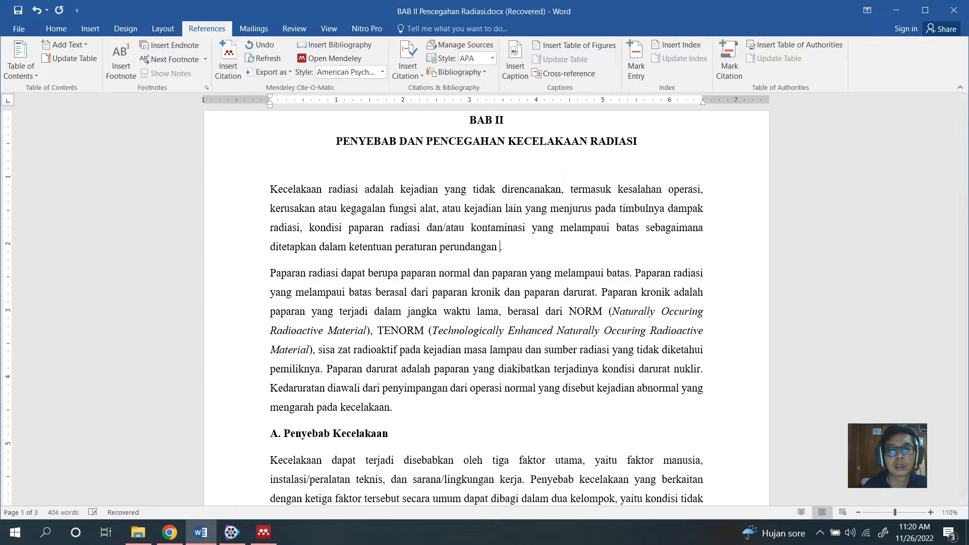
pyautogui.click(228, 61)
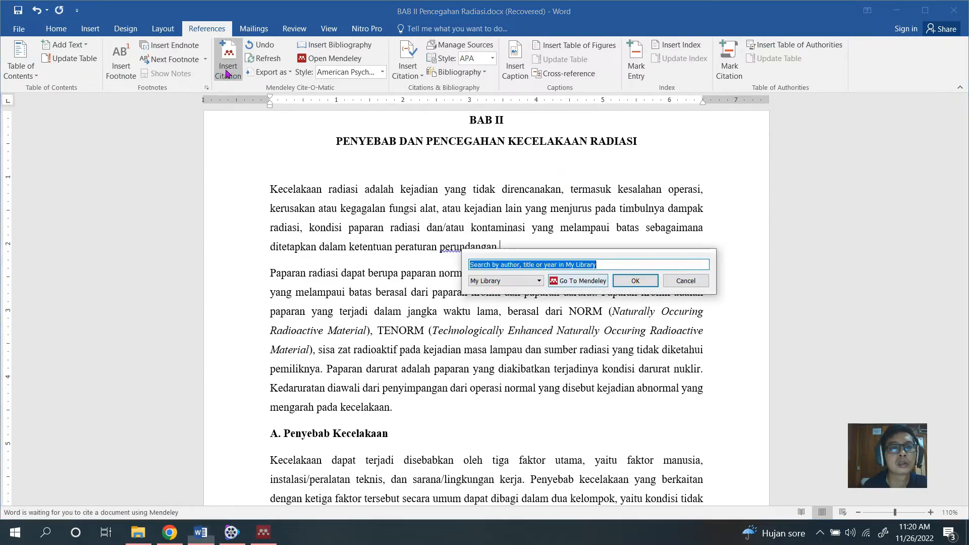
pyautogui.click(577, 296)
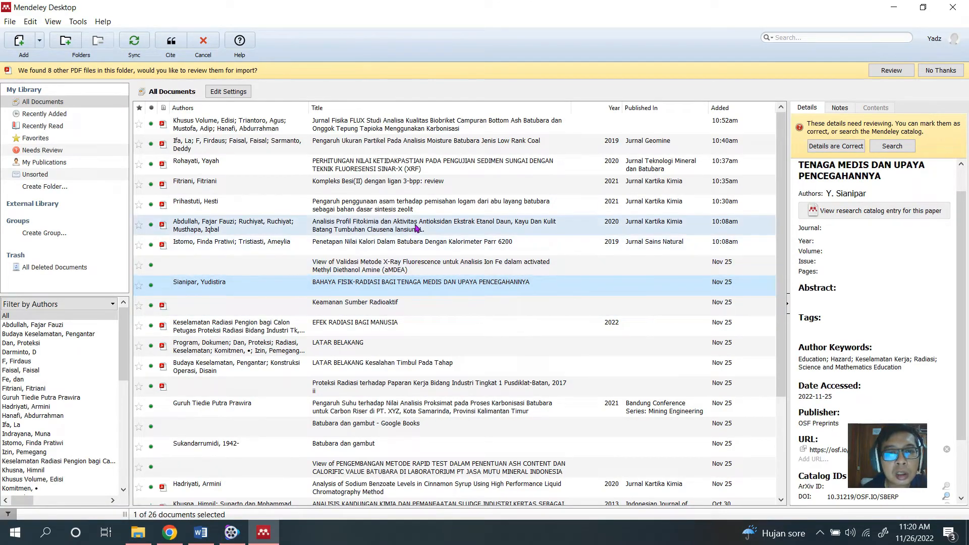
pyautogui.click(423, 165)
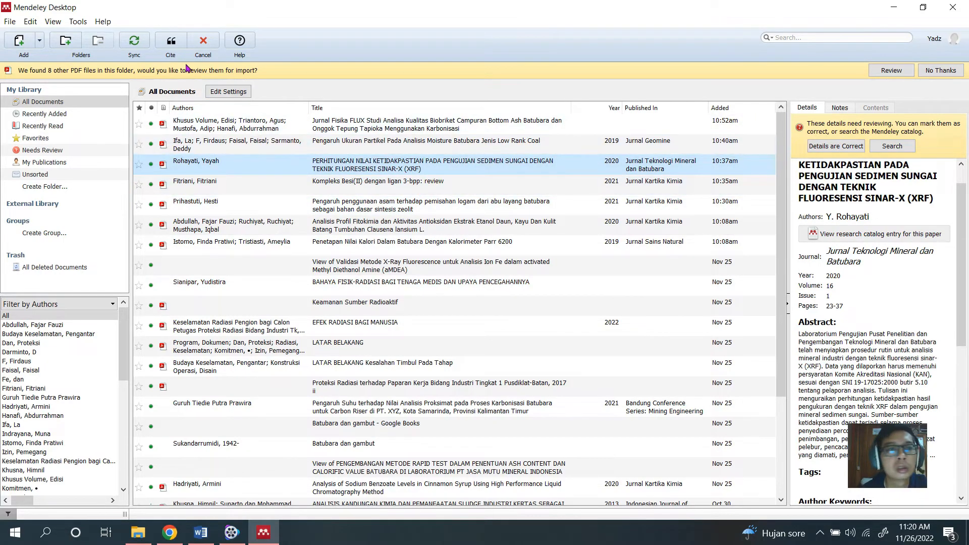
pyautogui.click(167, 43)
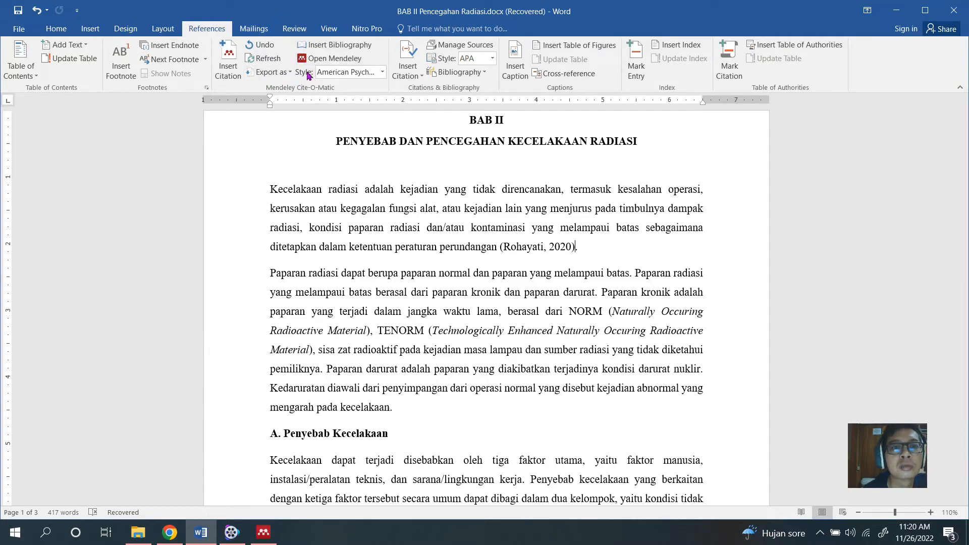
# Open Mendeley's Citation Styles window from Word's style choices and look through the installed American association styles.
pyautogui.click(382, 72)
pyautogui.click(383, 74)
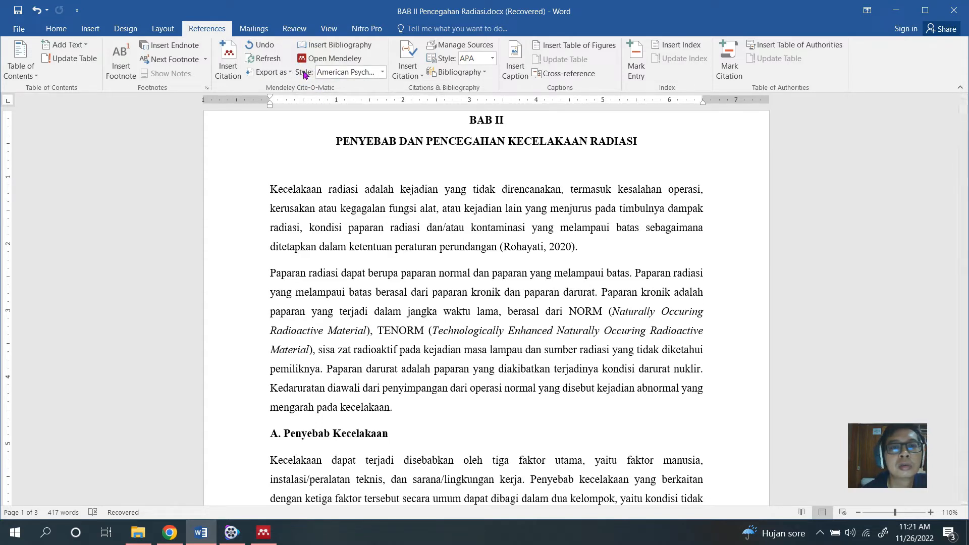
pyautogui.click(375, 76)
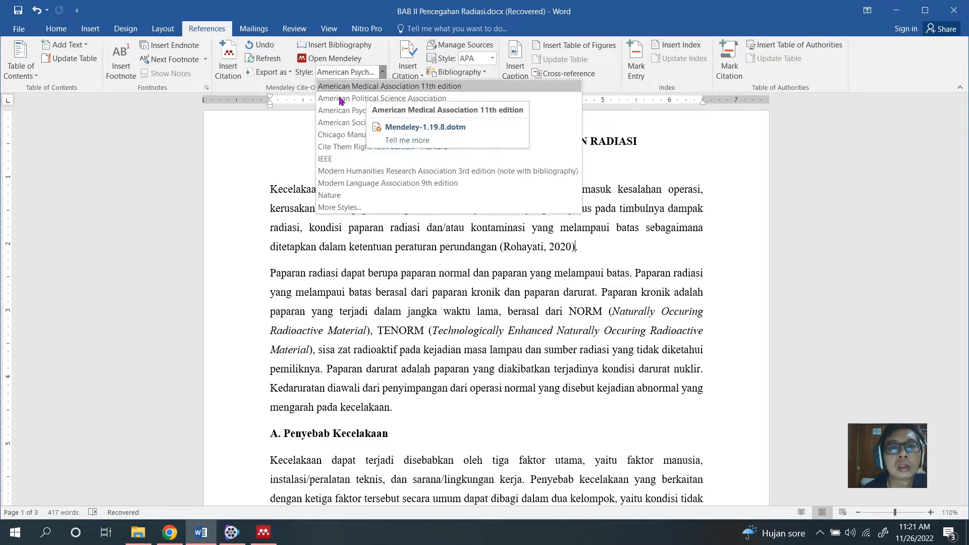
pyautogui.click(339, 207)
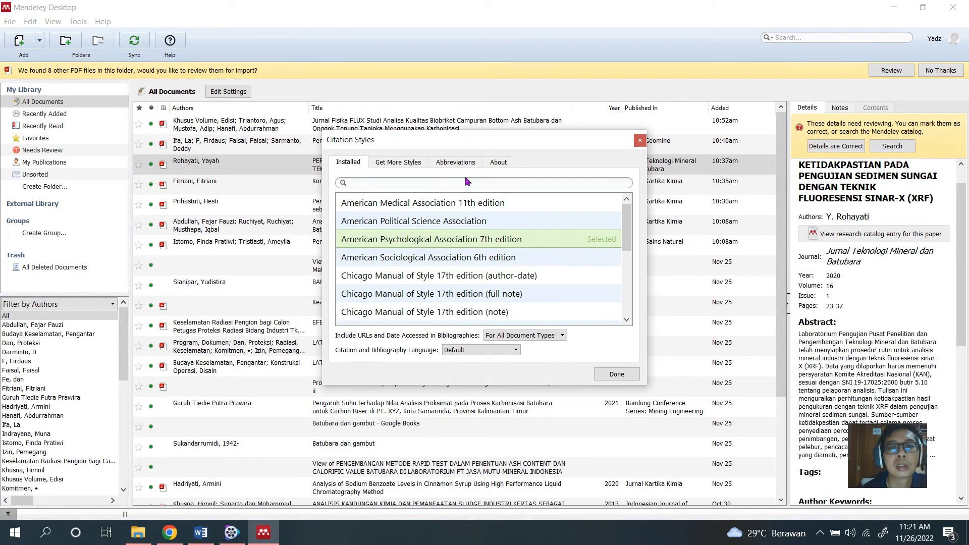
pyautogui.click(413, 162)
pyautogui.click(354, 165)
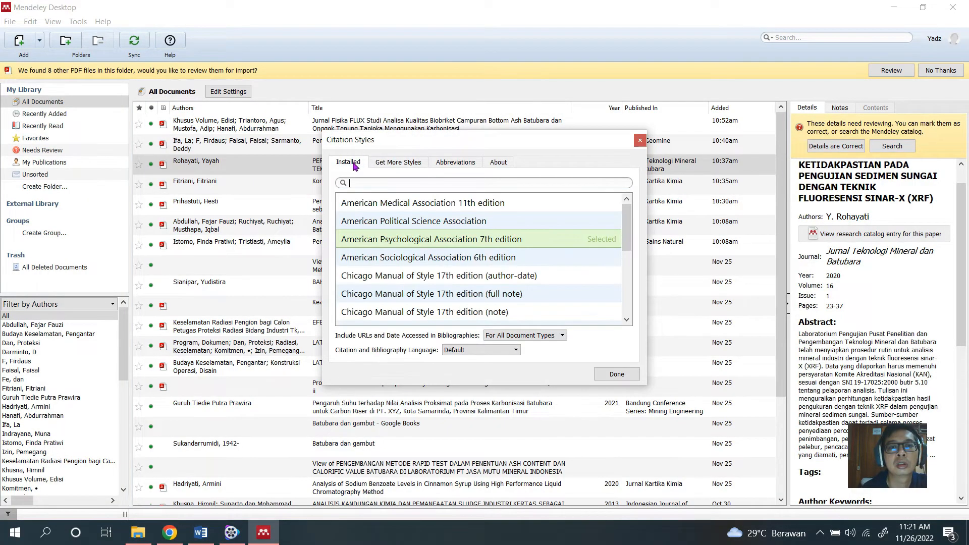
pyautogui.click(389, 210)
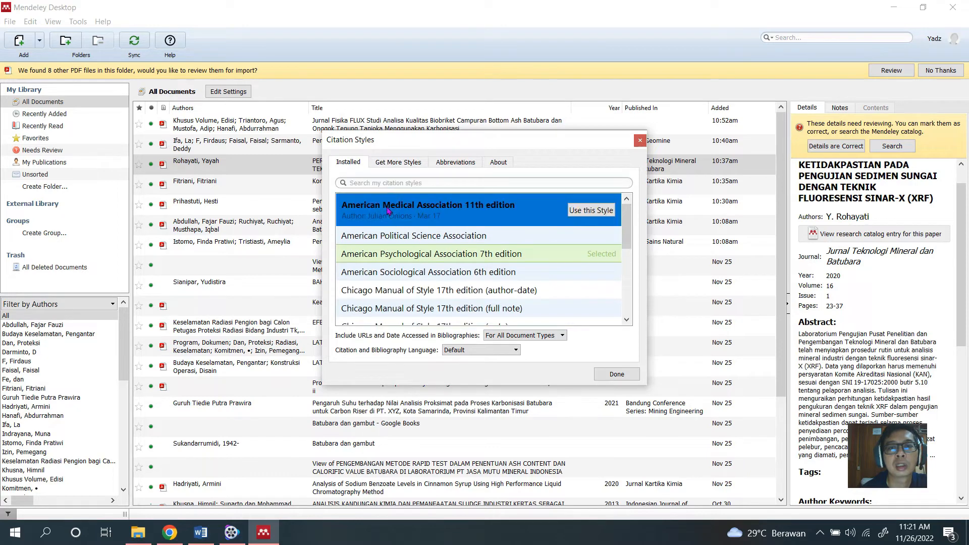
pyautogui.click(398, 236)
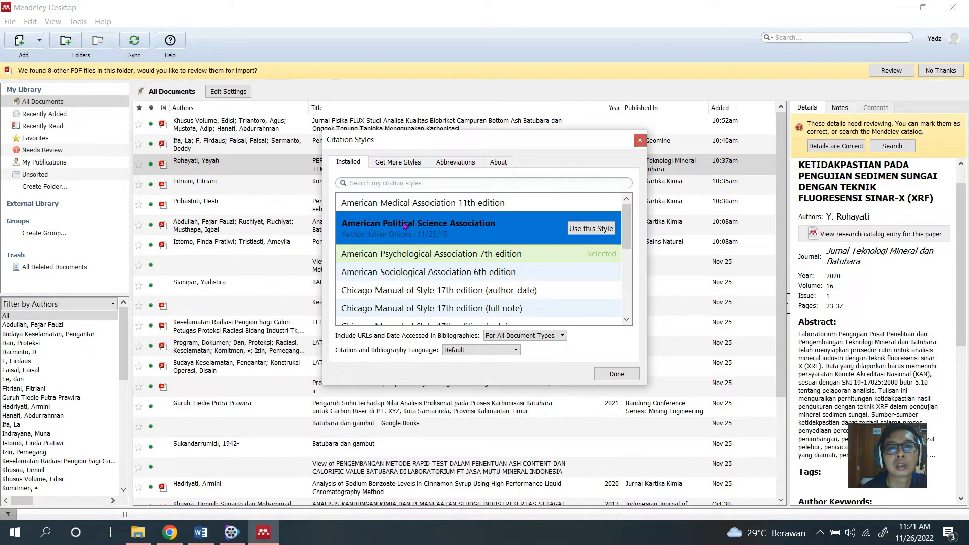
pyautogui.click(395, 255)
pyautogui.click(390, 292)
pyautogui.click(401, 251)
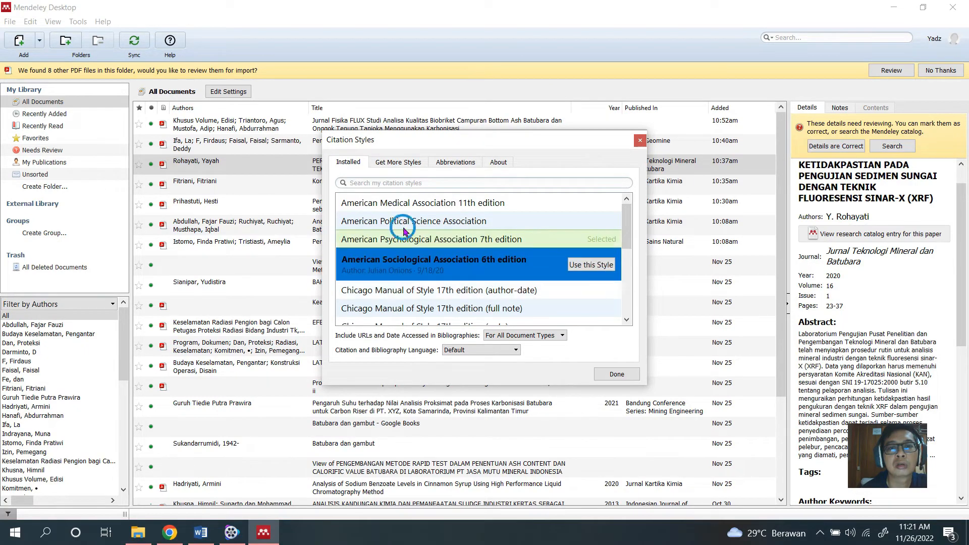
pyautogui.click(410, 224)
# Search the additional downloadable citation styles for "turb".
pyautogui.click(402, 163)
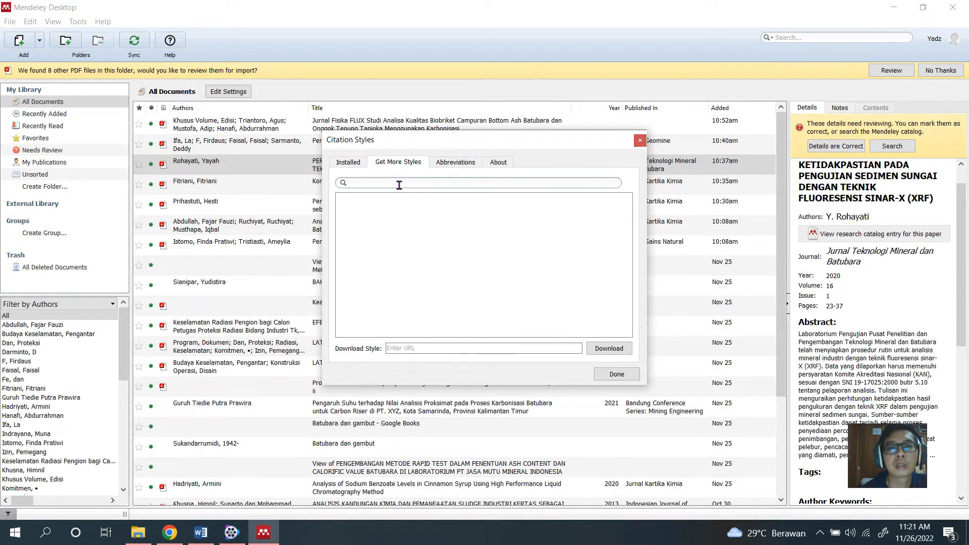
pyautogui.click(398, 183)
pyautogui.write('tu')
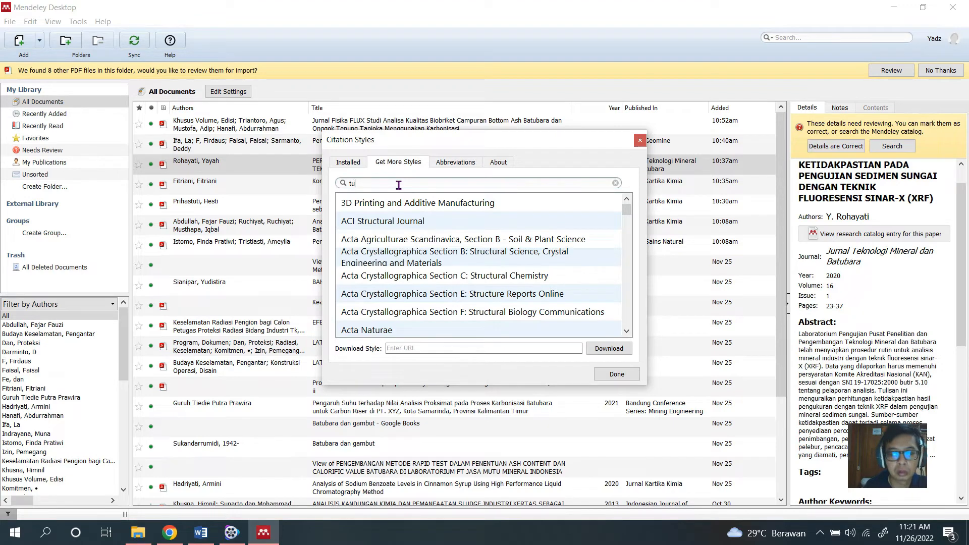
pyautogui.write('b')
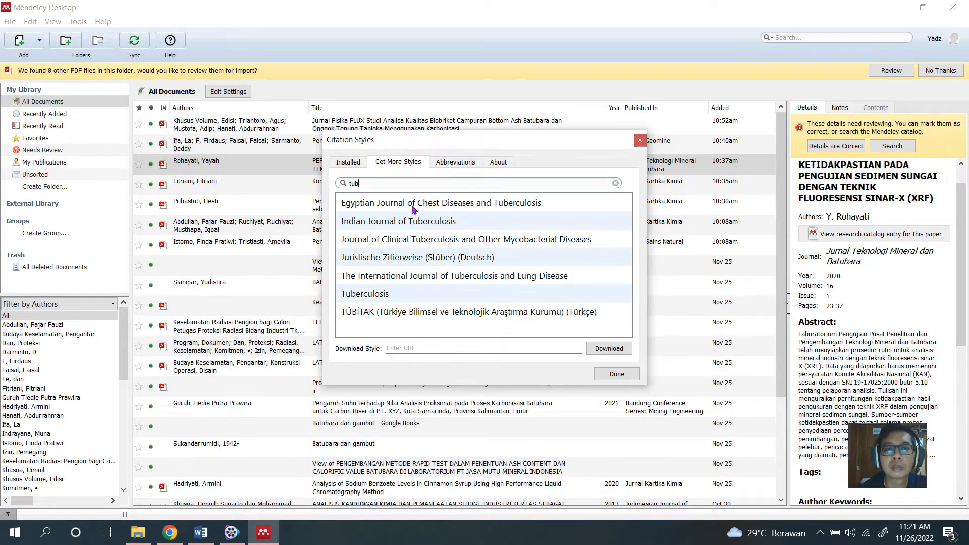
pyautogui.write('arian')
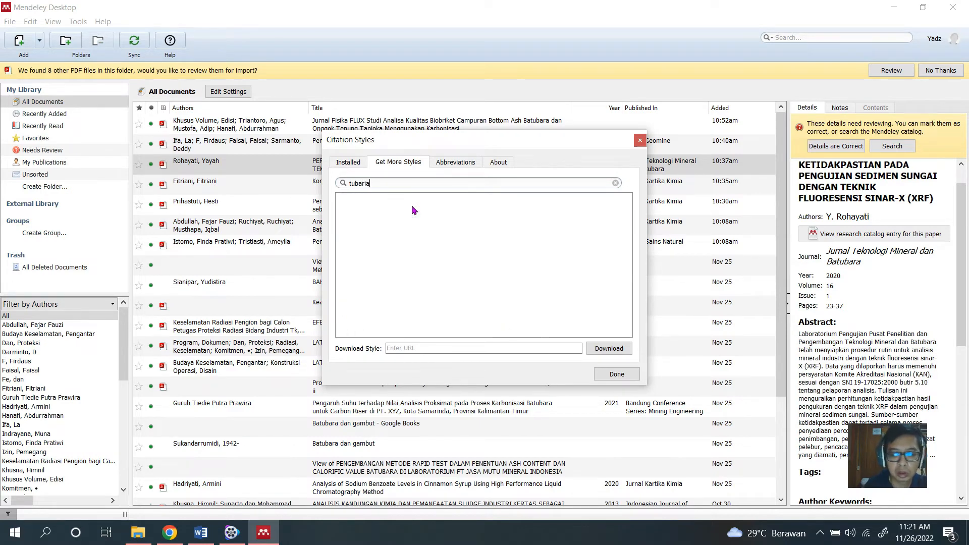
pyautogui.press('BackSpace')
pyautogui.press('BackSpace')
pyautogui.press('BackSpace')
pyautogui.press('BackSpace')
pyautogui.press('BackSpace')
pyautogui.press('BackSpace')
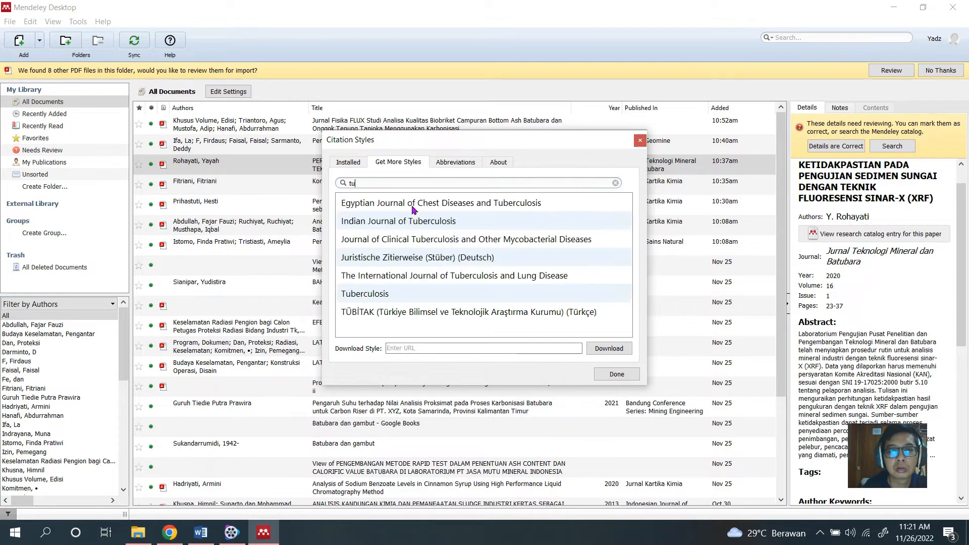
pyautogui.write('rb')
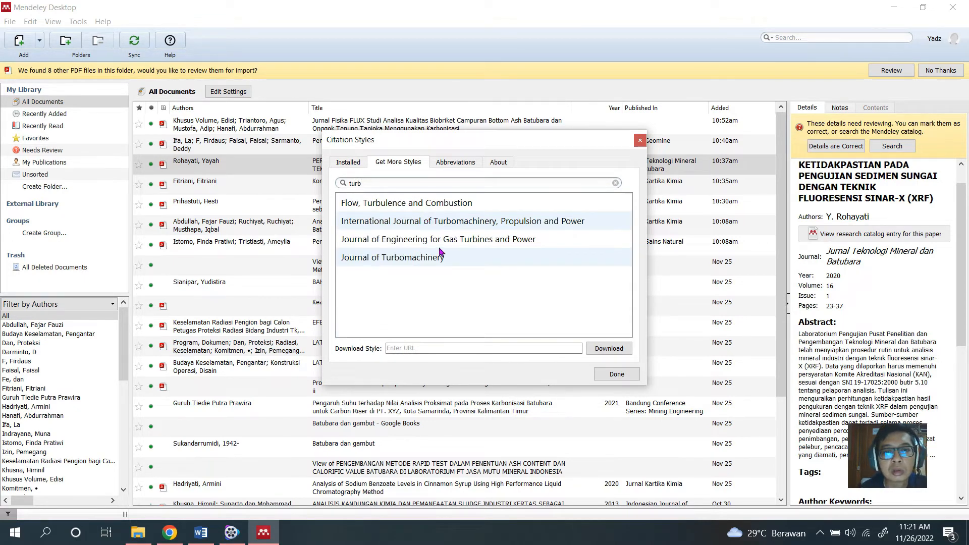
# Install the Journal of Turbomachinery citation style and close the Citation Styles window.
pyautogui.click(408, 259)
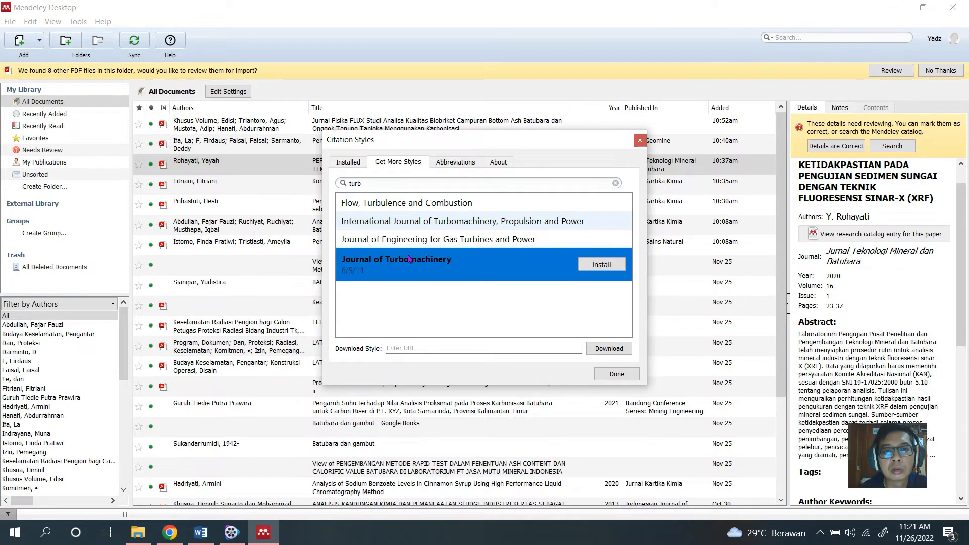
pyautogui.click(600, 267)
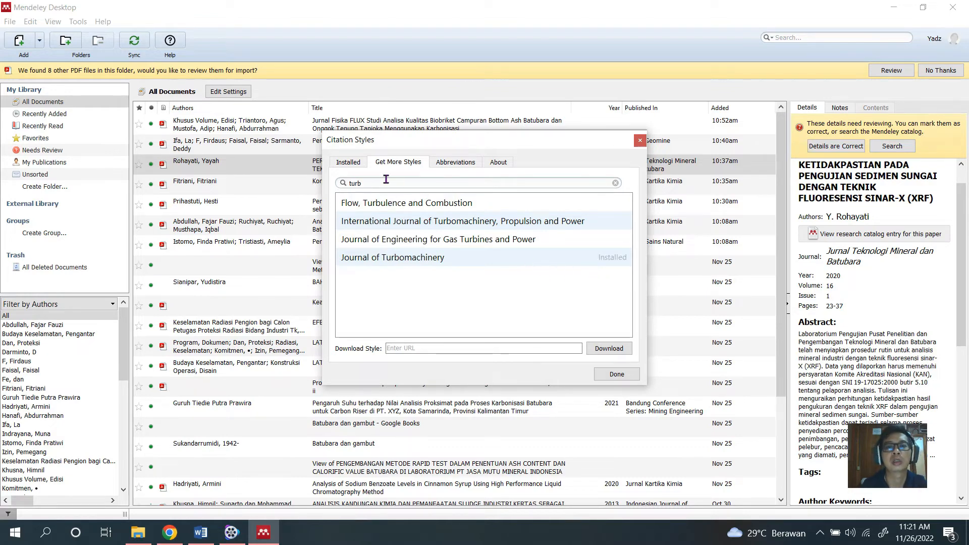
pyautogui.click(354, 164)
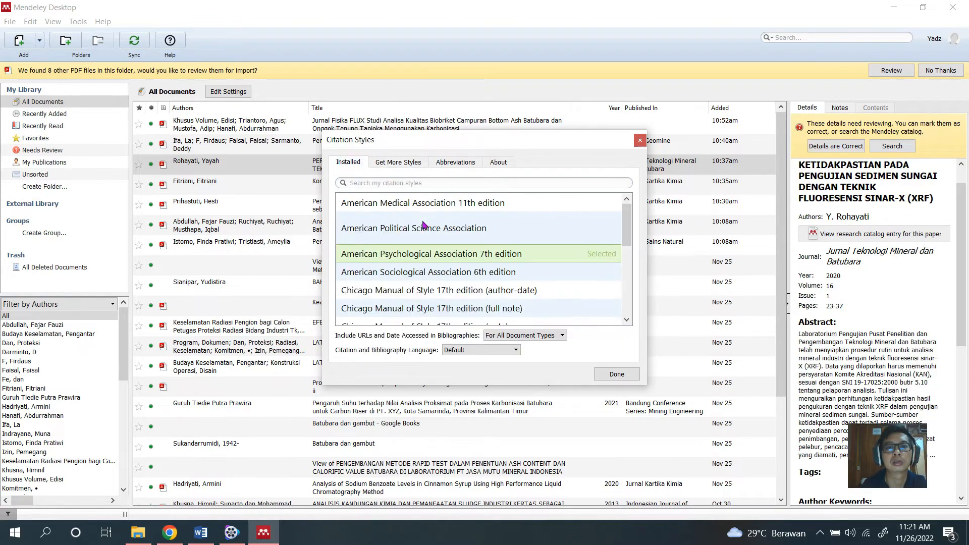
pyautogui.click(617, 373)
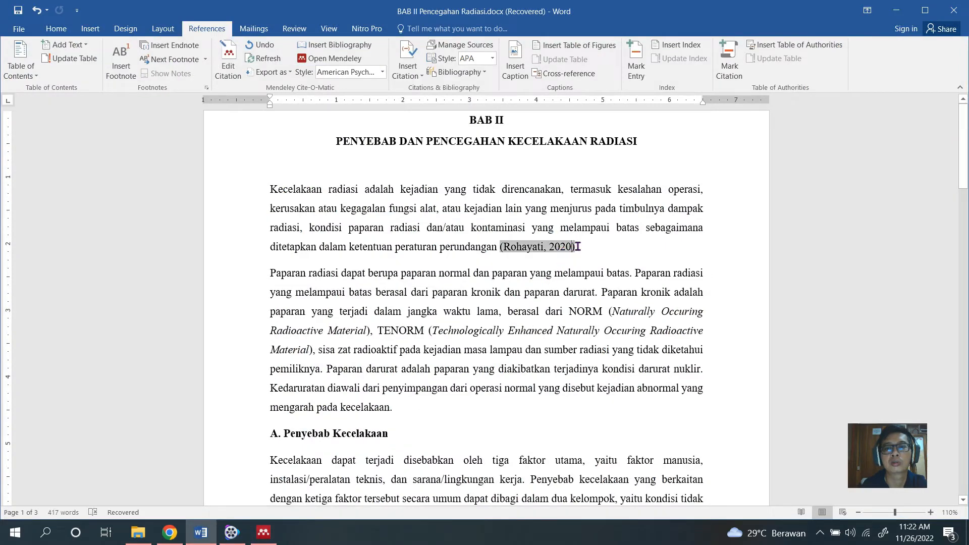
# Try American Medical Association 11th edition as the Word document's Mendeley citation style, and change it to American Sociological Association 6th edition.
pyautogui.click(381, 72)
pyautogui.click(382, 94)
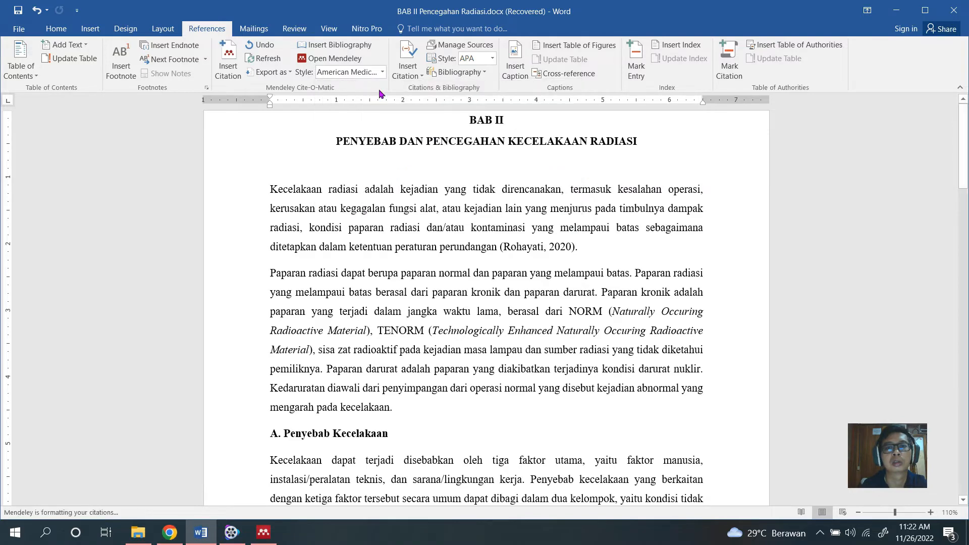
pyautogui.click(382, 72)
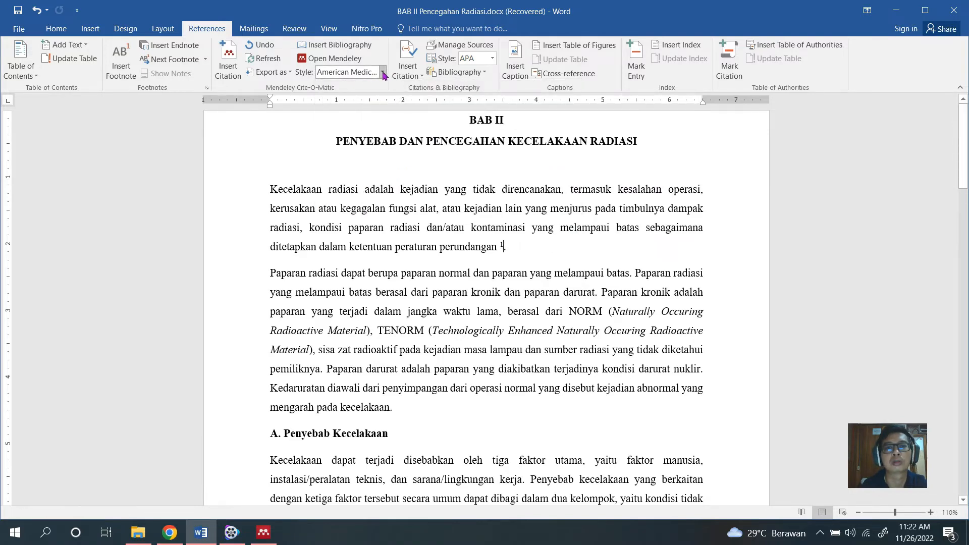
pyautogui.click(371, 118)
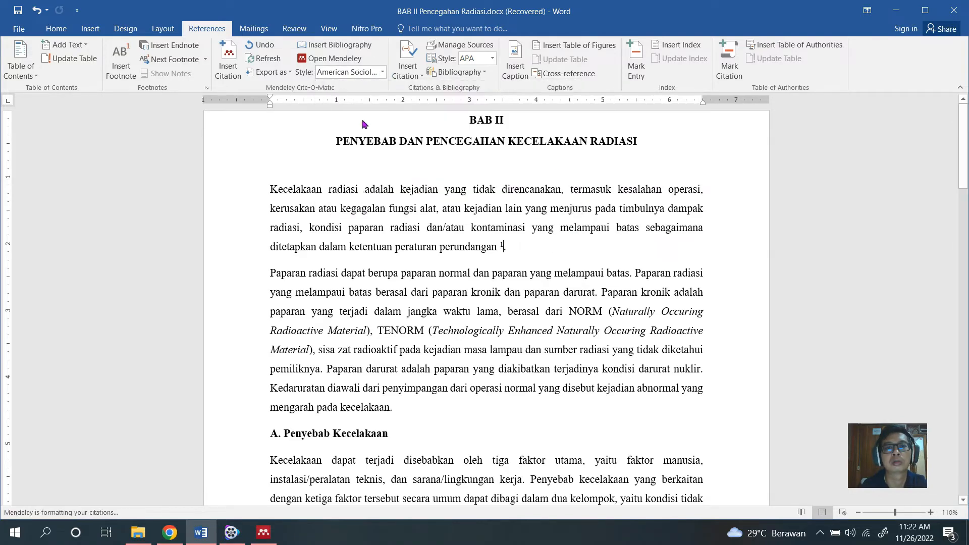
# Try Chicago Manual of Style 17th edition (author-date) and Modern Language Association 9th edition as the document's Mendeley citation style.
pyautogui.click(382, 72)
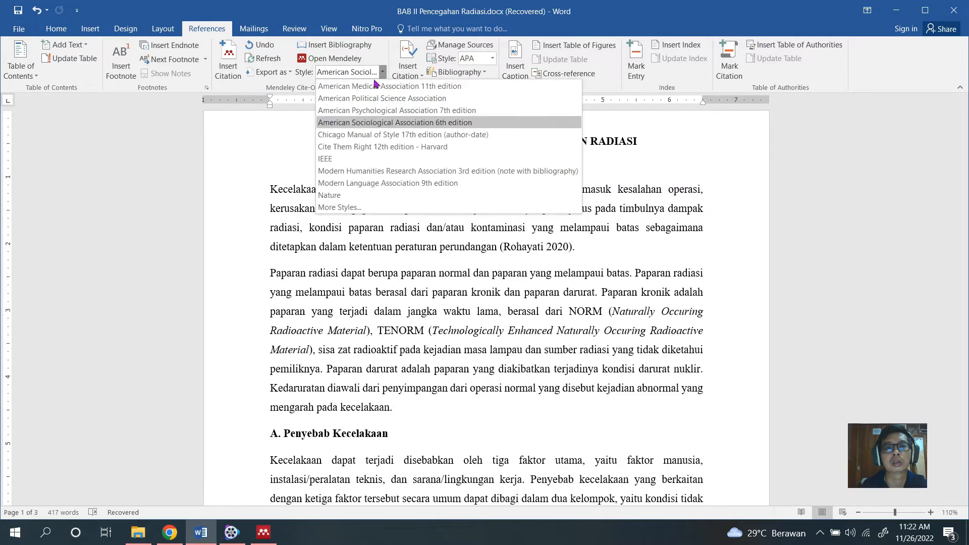
pyautogui.click(381, 134)
pyautogui.click(382, 73)
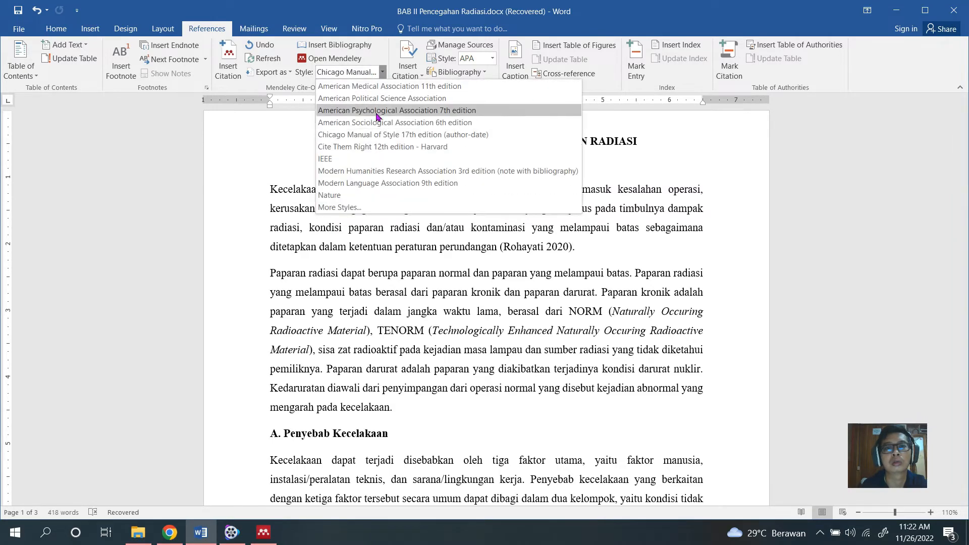
pyautogui.click(381, 182)
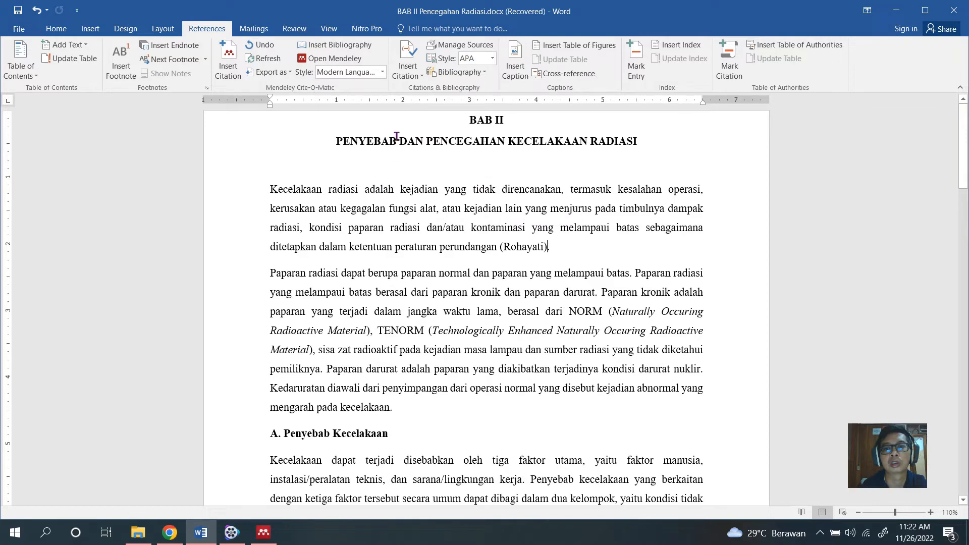
# Set the Mendeley citation style to American Psychological Association 7th edition and check the in-text citation and the bibliography page.
pyautogui.click(382, 72)
pyautogui.click(378, 115)
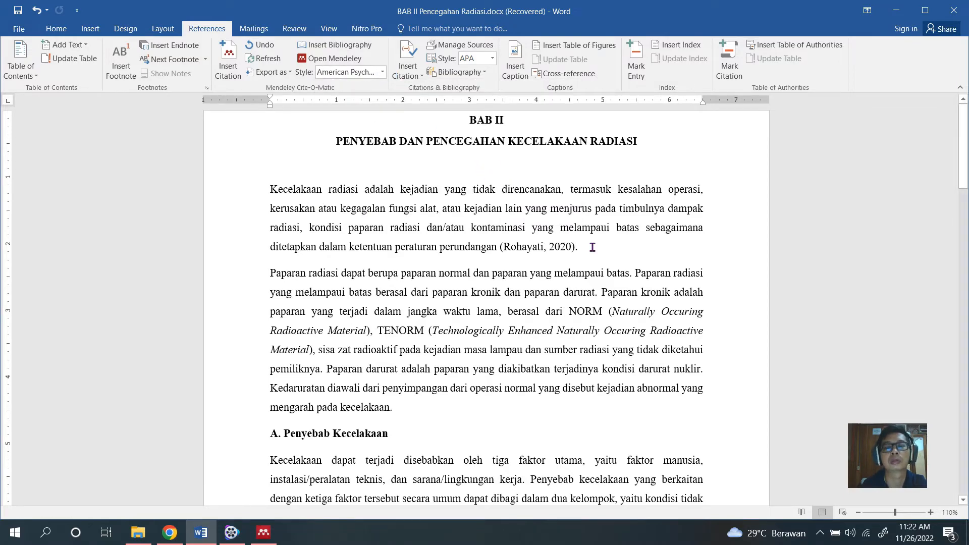
pyautogui.scroll(-5, 593, 248)
pyautogui.scroll(5, 486, 253)
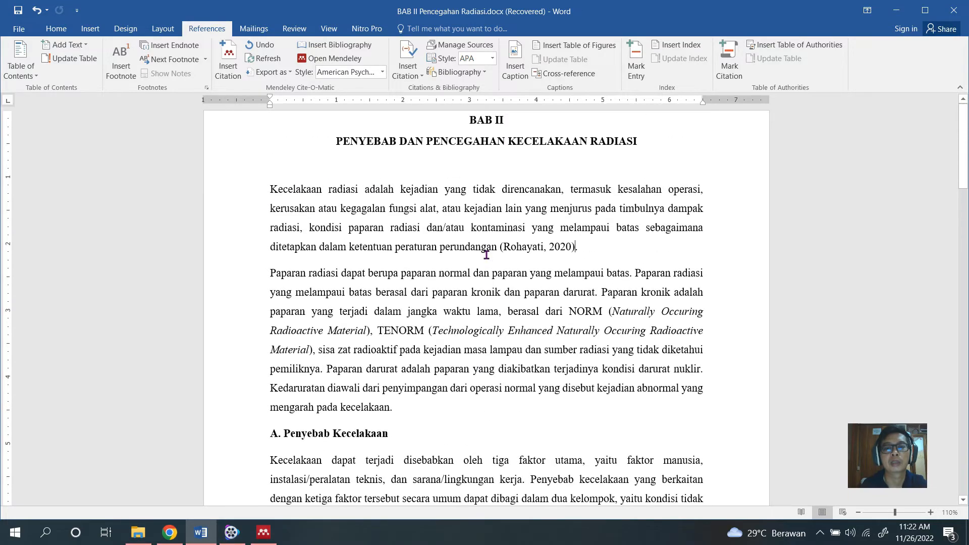
pyautogui.scroll(-13, 486, 254)
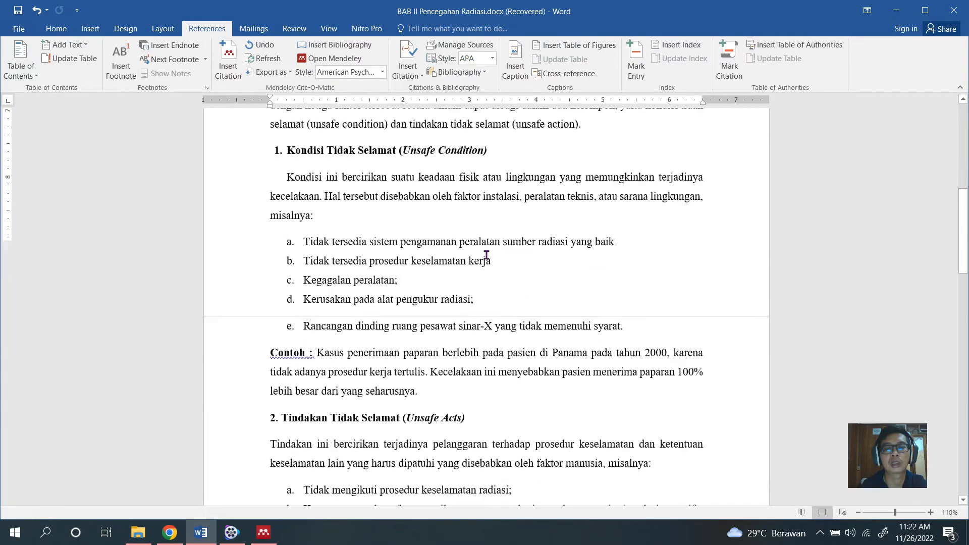
pyautogui.scroll(-15, 486, 255)
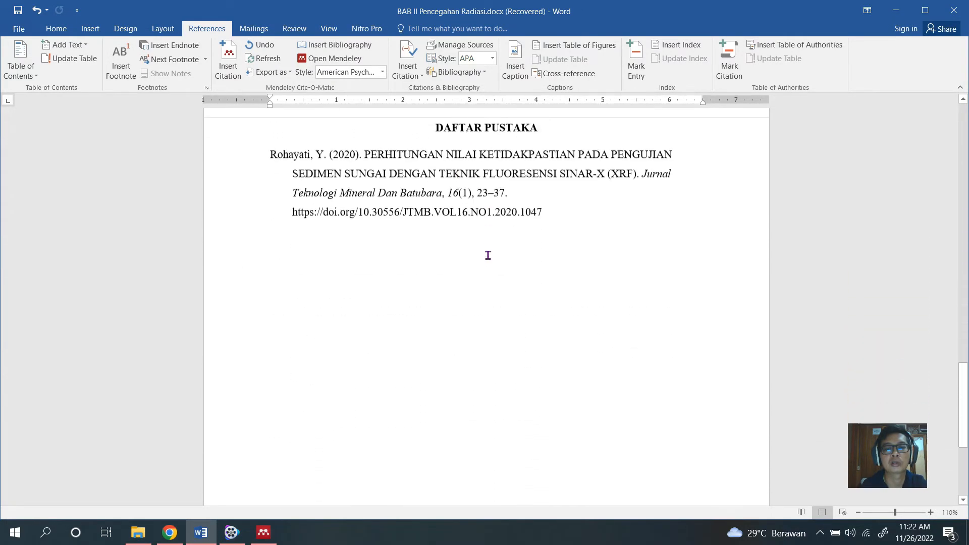
# Delete the DAFTAR PUSTAKA heading together with the bibliography entry beneath it.
pyautogui.scroll(3, 488, 255)
pyautogui.click(567, 327)
pyautogui.moveTo(554, 345)
pyautogui.mouseDown()
pyautogui.moveTo(334, 239)
pyautogui.moveTo(310, 268)
pyautogui.moveTo(188, 240)
pyautogui.moveTo(198, 252)
pyautogui.mouseUp()
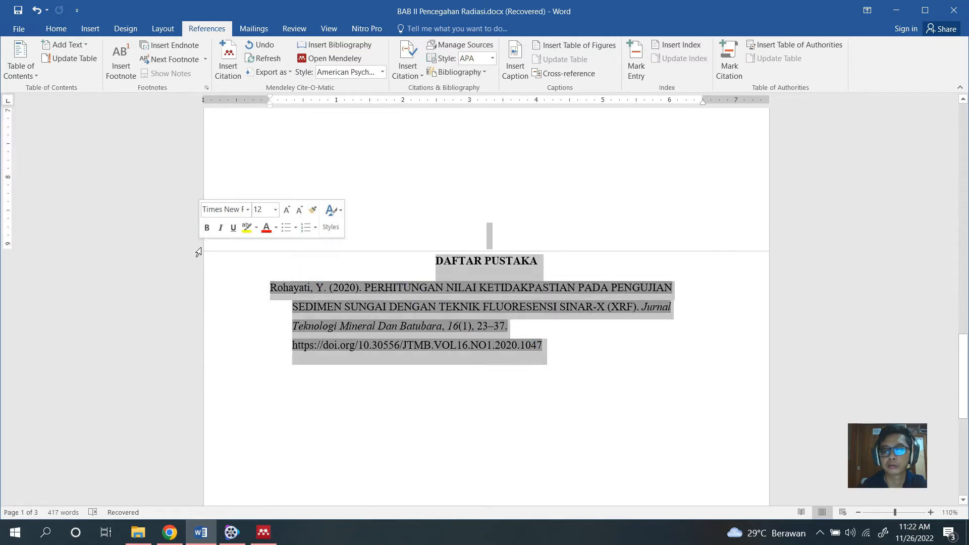
pyautogui.press('Delete')
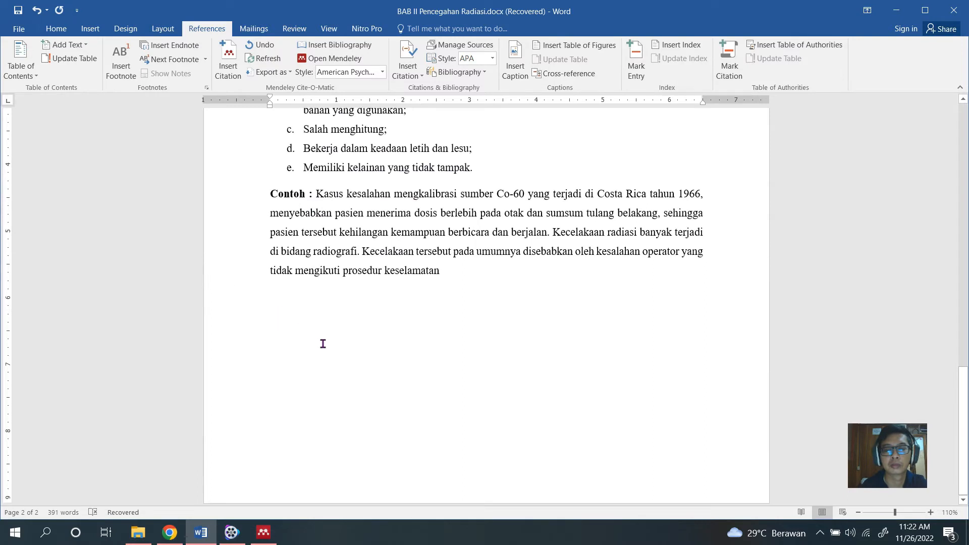
# Enter the bold heading DAFTAR PUSTAKA on a new last page and center it.
pyautogui.press('Return')
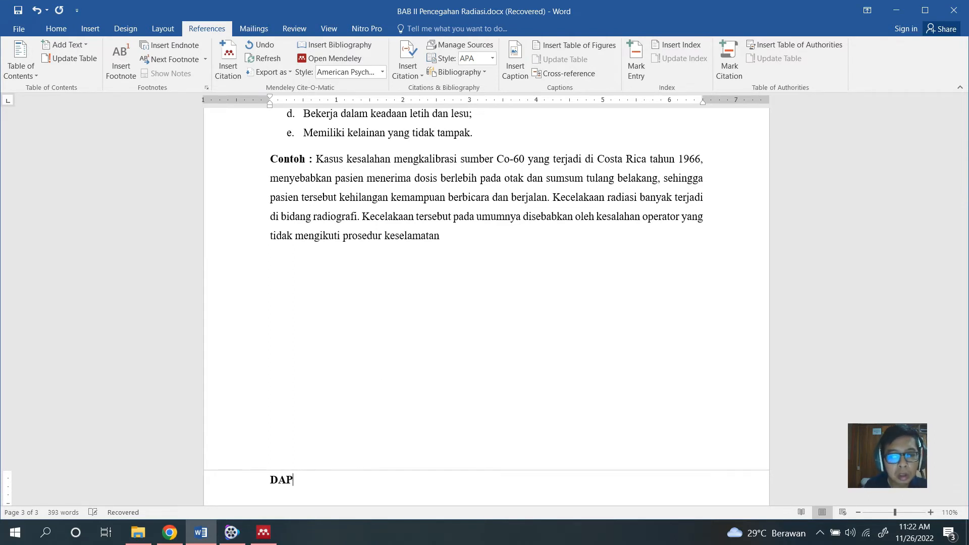
pyautogui.write('FTAR')
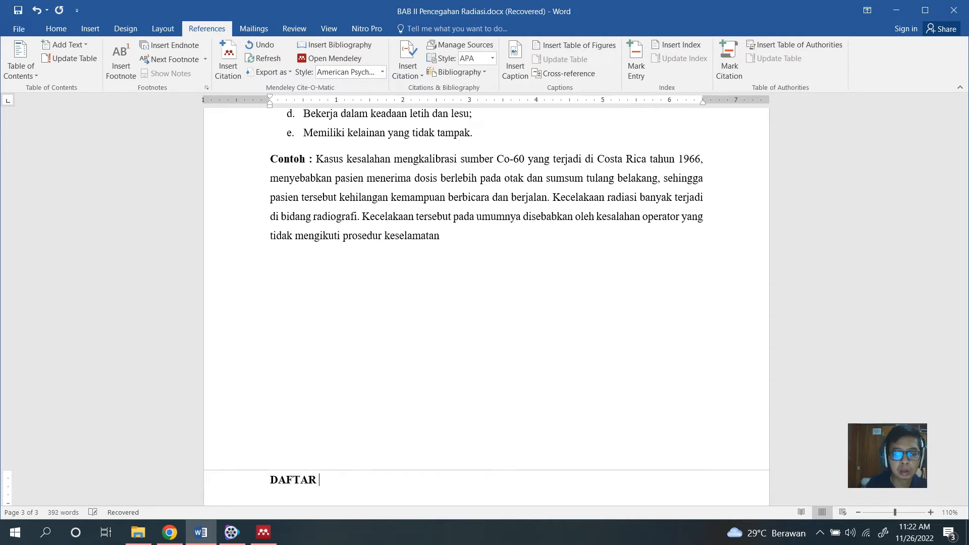
pyautogui.write(' PUSTAKA')
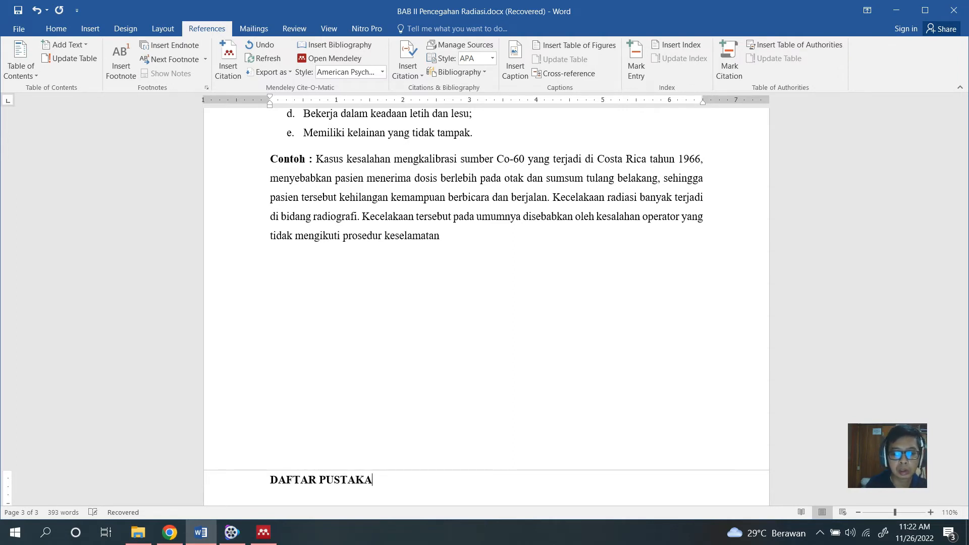
pyautogui.moveTo(406, 479); pyautogui.dragTo(151, 477)
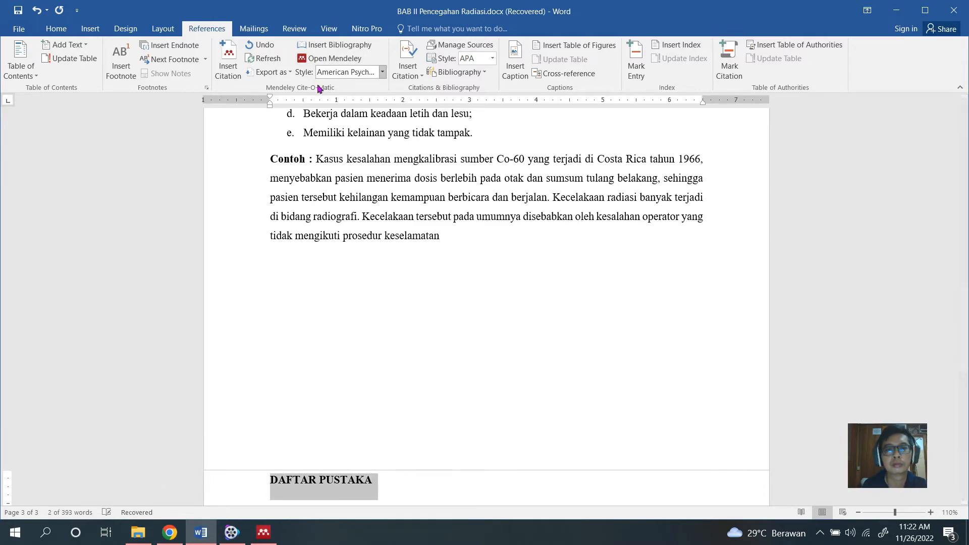
pyautogui.click(56, 29)
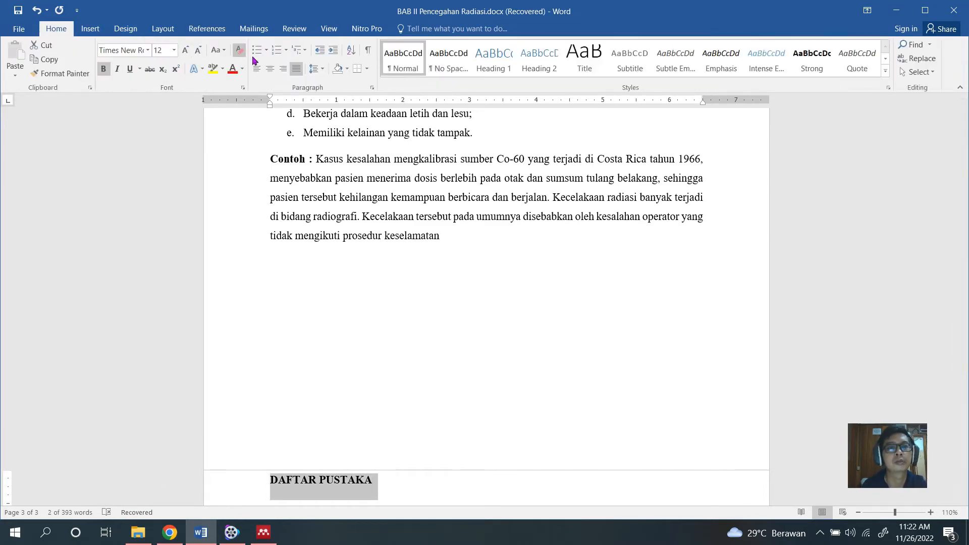
pyautogui.click(270, 69)
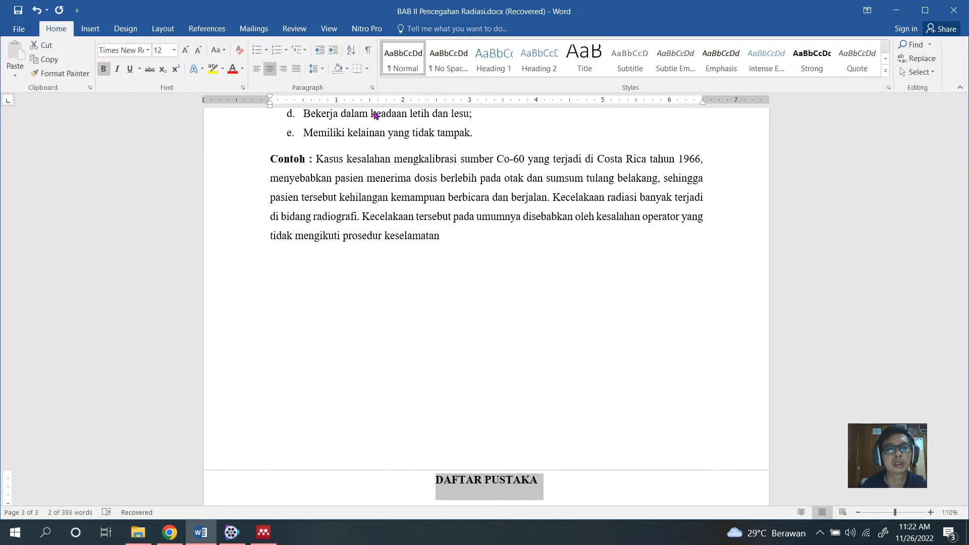
# Left-align the empty line under the DAFTAR PUSTAKA heading and insert the Mendeley bibliography there.
pyautogui.scroll(-2, 442, 198)
pyautogui.click(559, 349)
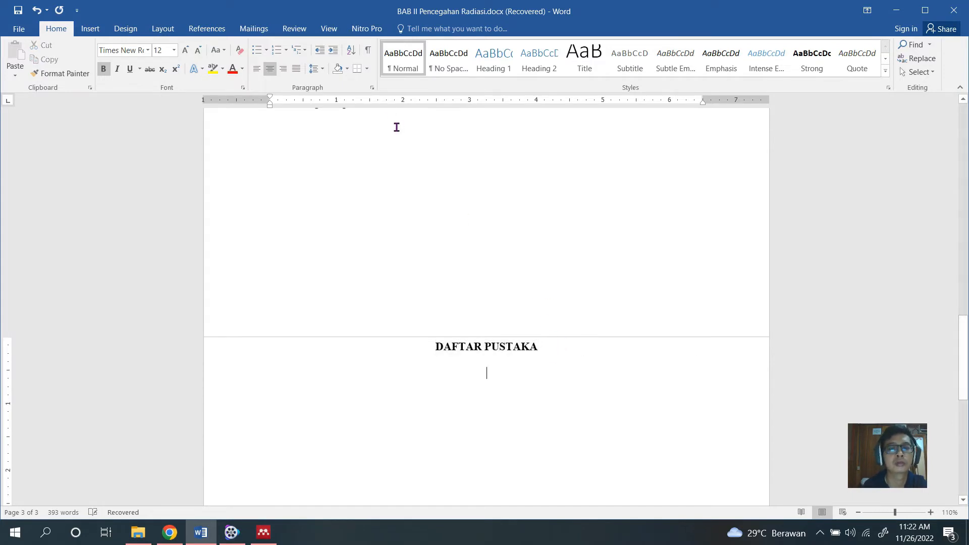
pyautogui.click(257, 69)
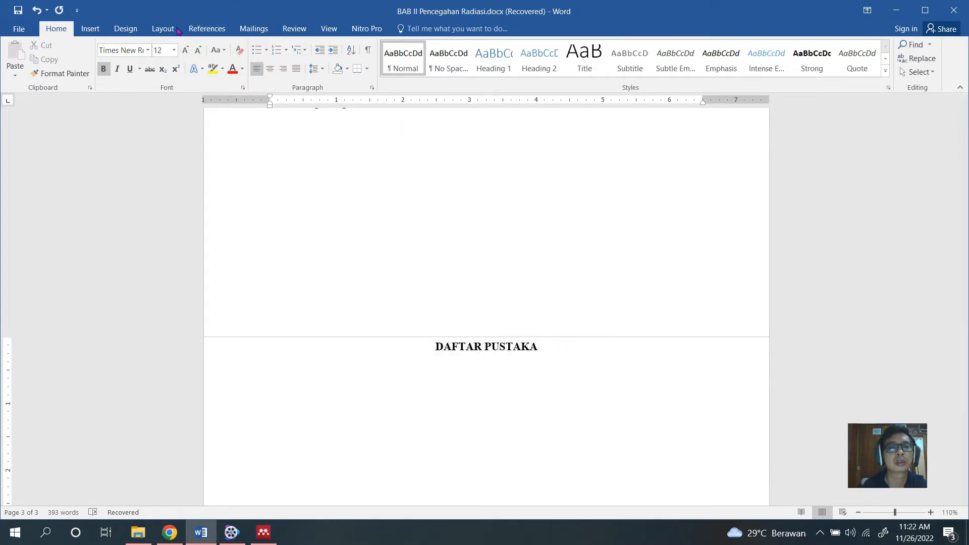
pyautogui.click(204, 31)
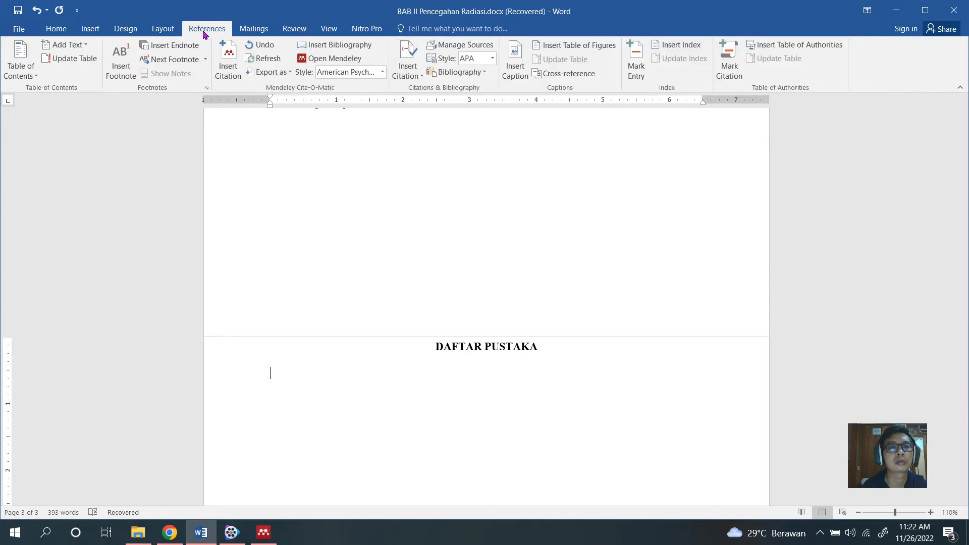
pyautogui.click(319, 45)
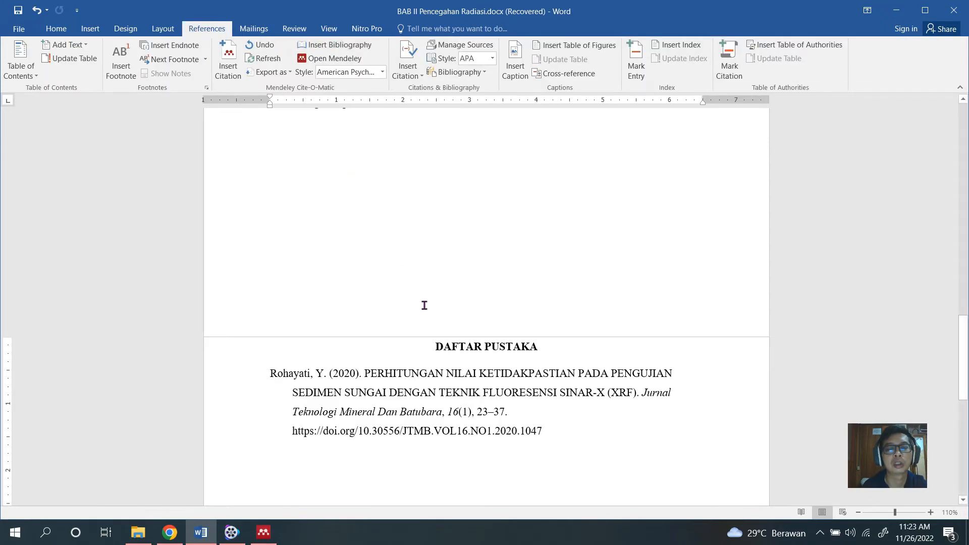
# Compare the in-text citation in the opening paragraph with the inserted bibliography entry on the last page.
pyautogui.scroll(20, 411, 276)
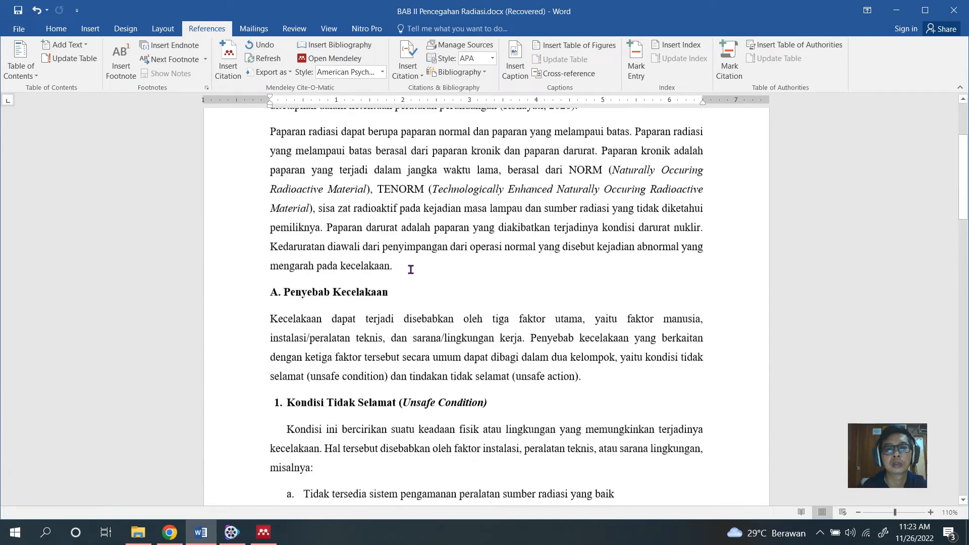
pyautogui.scroll(3, 411, 270)
pyautogui.scroll(-20, 446, 255)
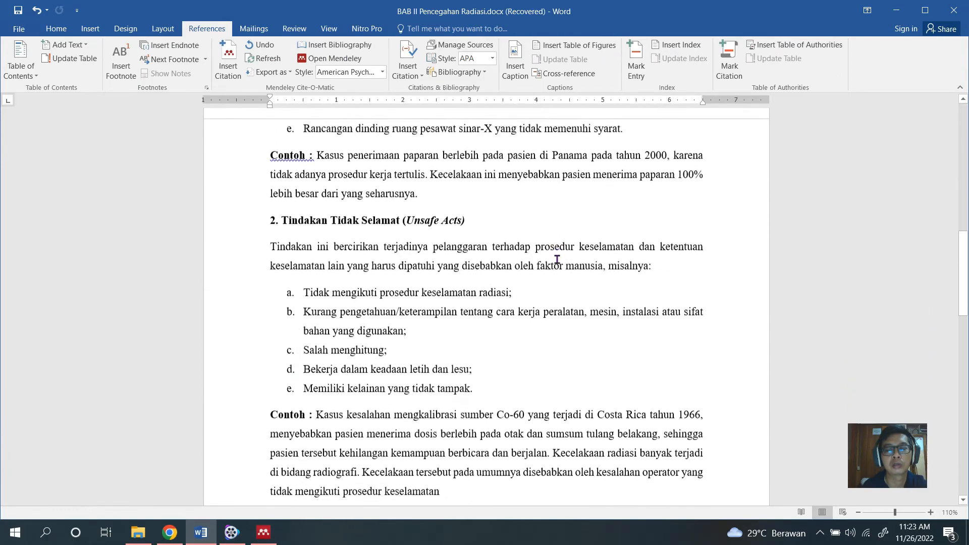
pyautogui.scroll(-1, 555, 260)
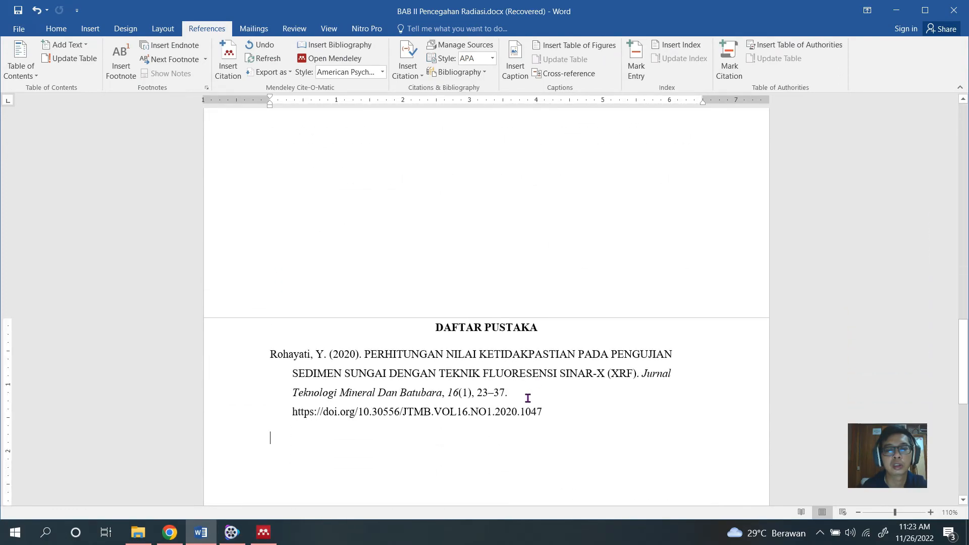
pyautogui.scroll(15, 533, 364)
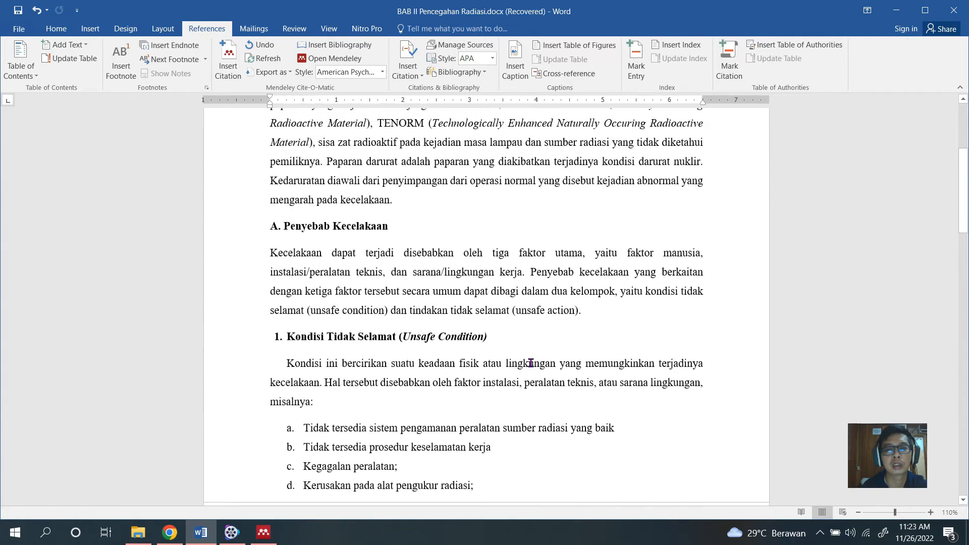
pyautogui.scroll(1, 530, 363)
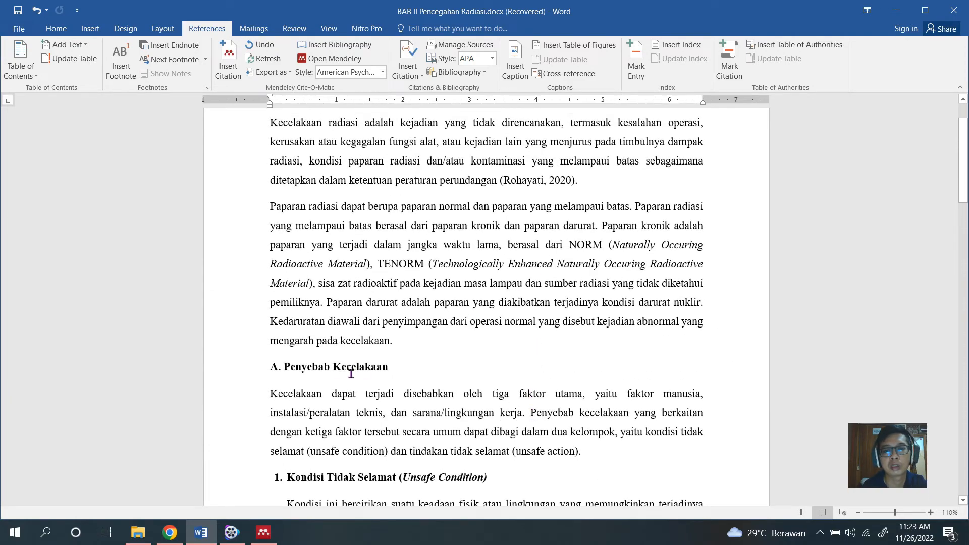
pyautogui.scroll(1, 372, 326)
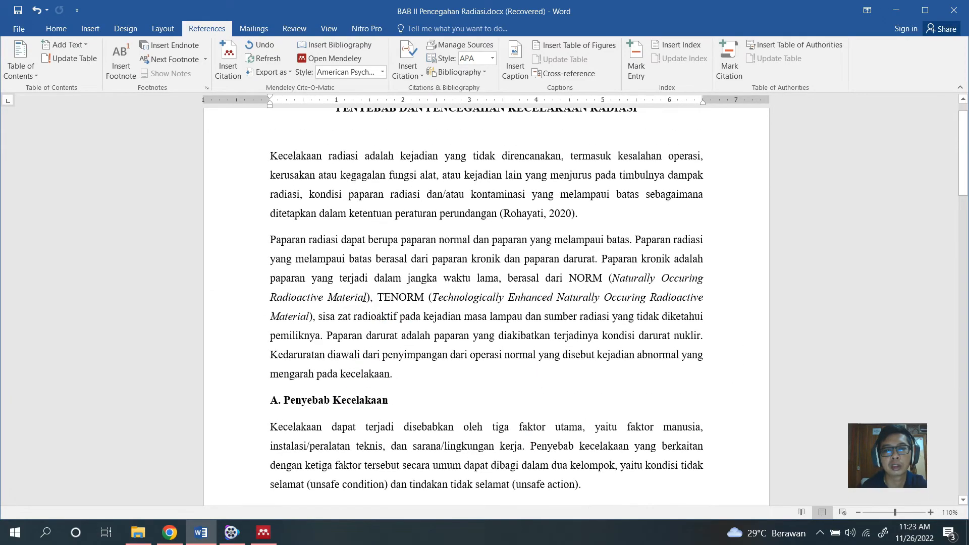
pyautogui.scroll(-4, 464, 266)
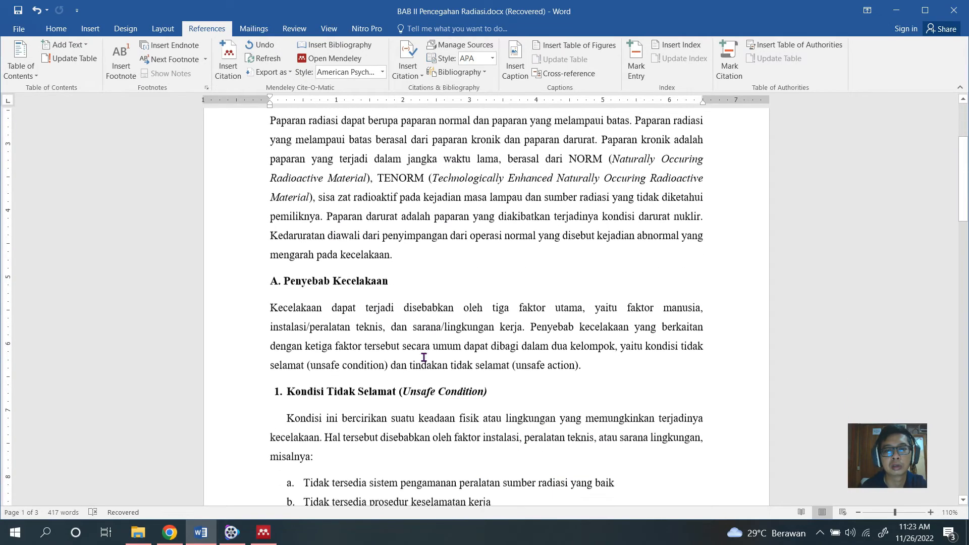
# Cite the 2012 Mendeley article "UJI XRD DAN XRF PADA BAHAN MENERAL" after "(unsafe action)" in the first paragraph under A. Penyebab Kecelakaan.
pyautogui.click(578, 351)
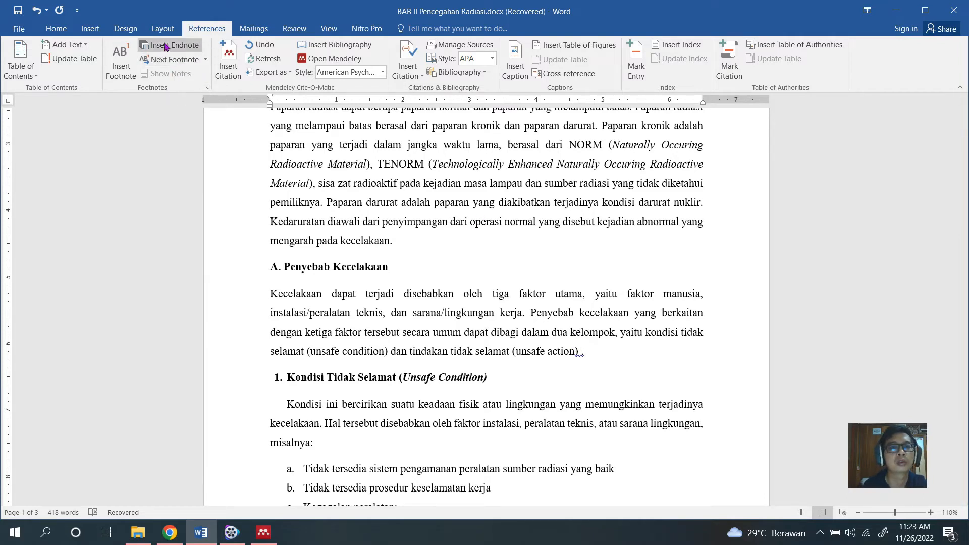
pyautogui.click(228, 58)
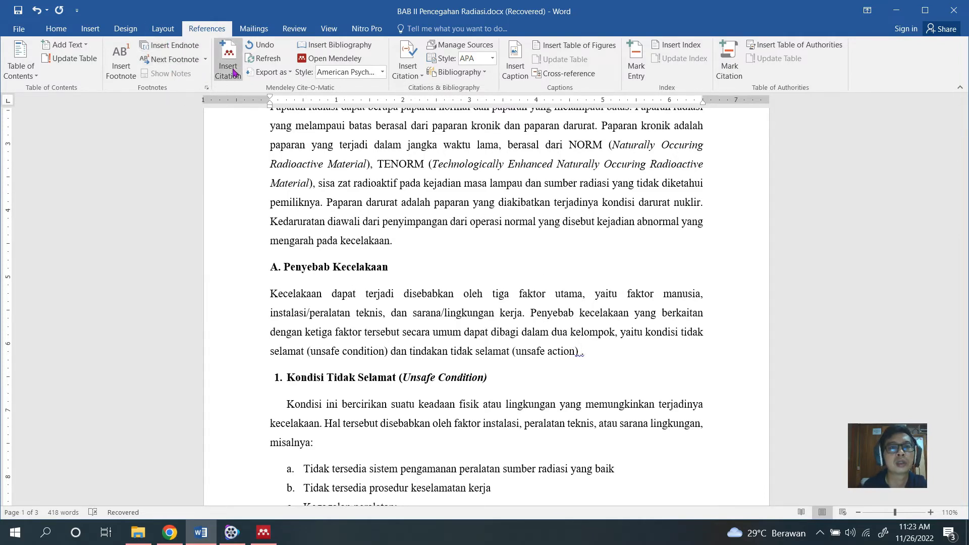
pyautogui.click(659, 385)
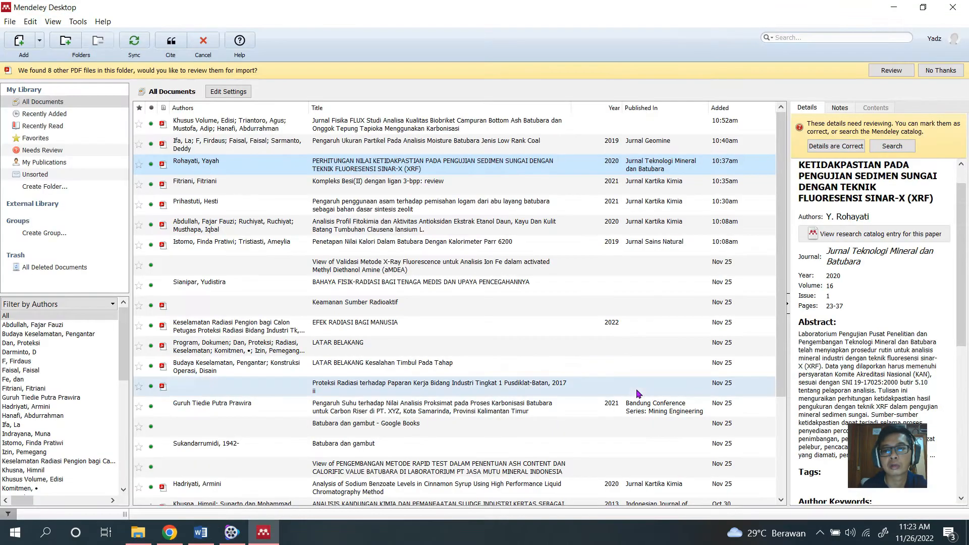
pyautogui.scroll(-5, 507, 322)
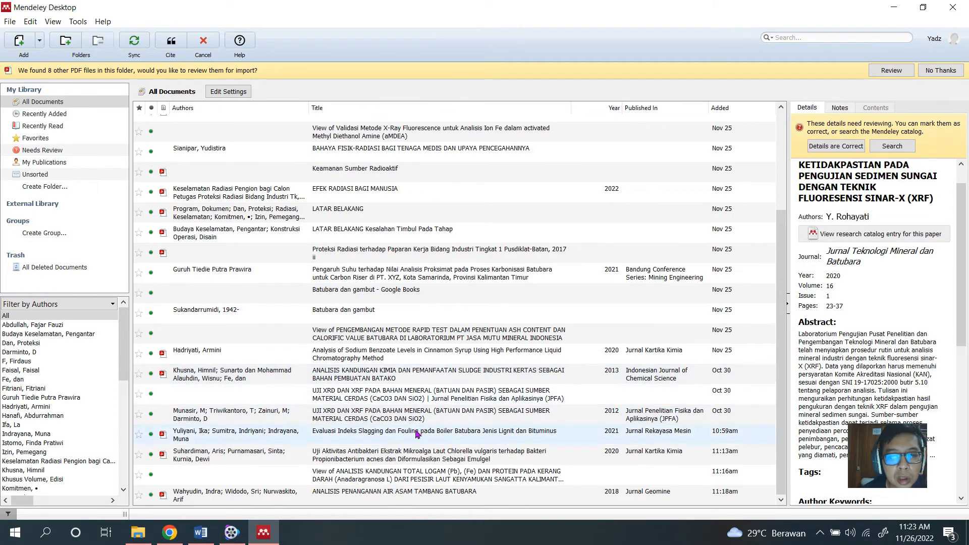
pyautogui.click(423, 417)
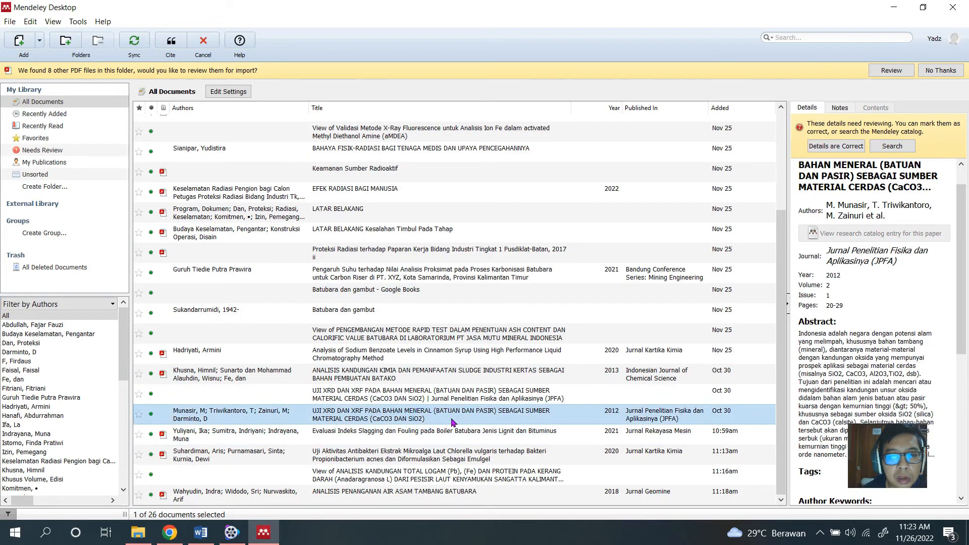
pyautogui.scroll(-3, 826, 192)
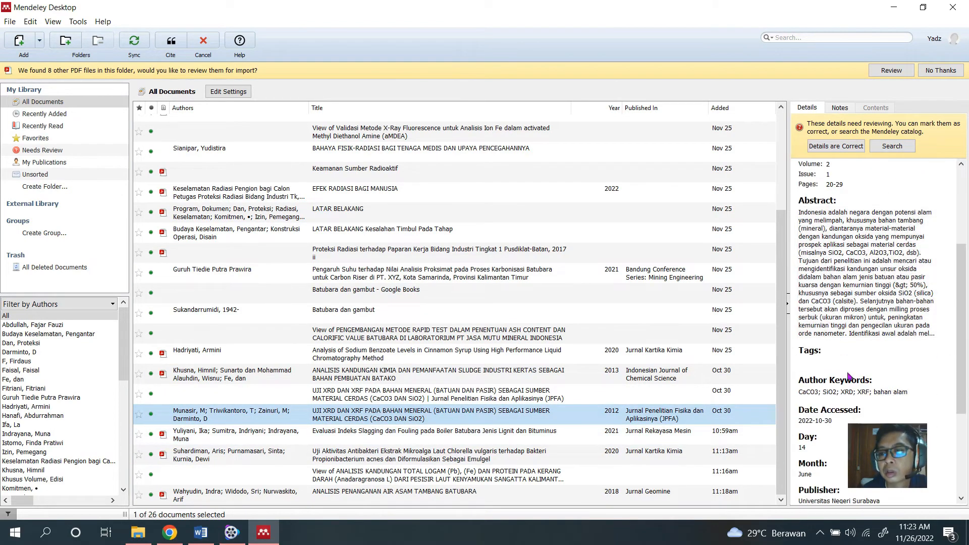
pyautogui.click(171, 41)
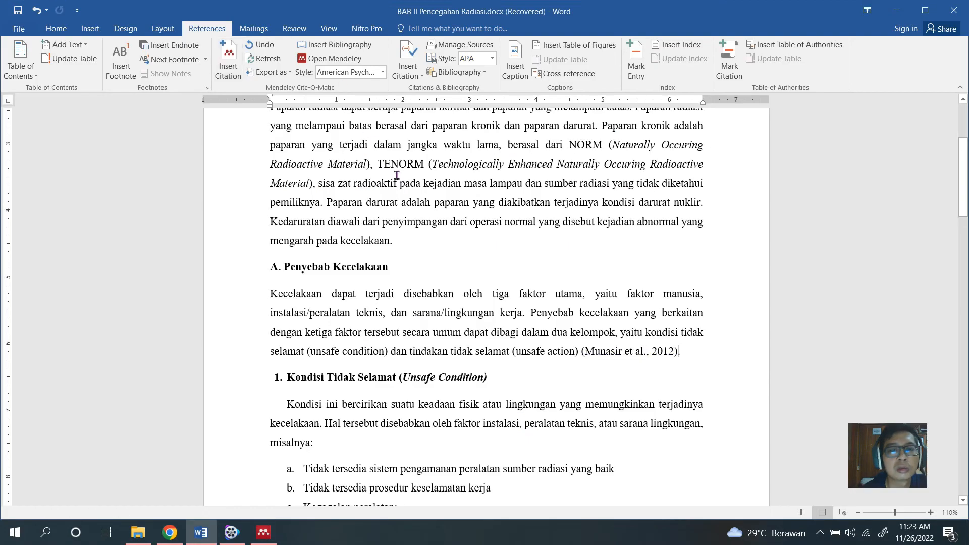
pyautogui.scroll(-2, 666, 356)
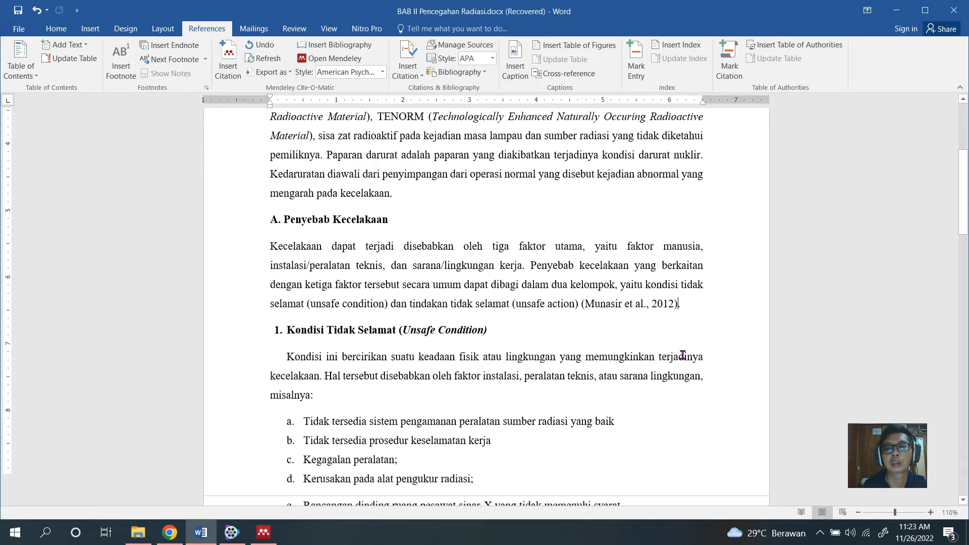
pyautogui.scroll(-2, 534, 354)
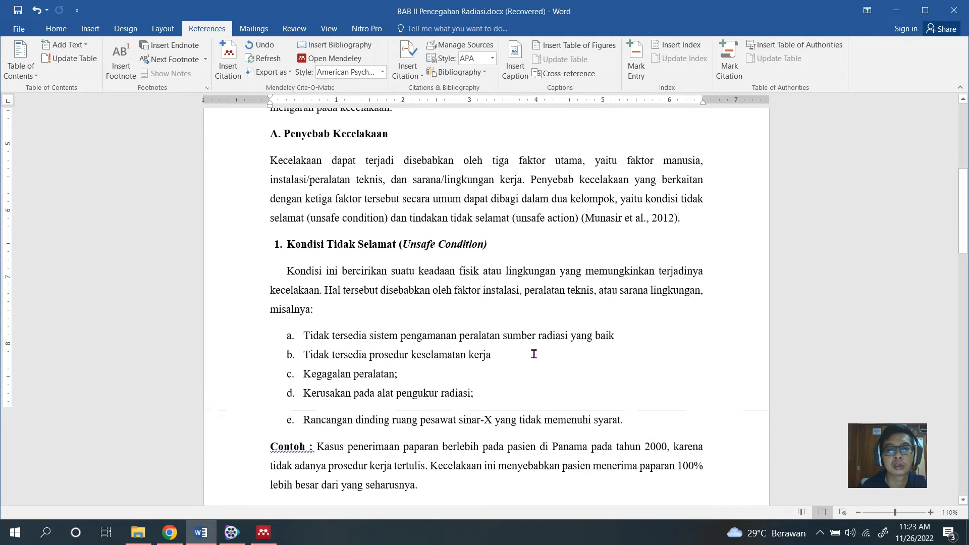
# Cite the 2021 Mendeley article "Pengaruh Suhu terhadap Nilai Analisis Proksimat" after "mengarah pada kecelakaan" at the end of the second paragraph.
pyautogui.scroll(6, 455, 356)
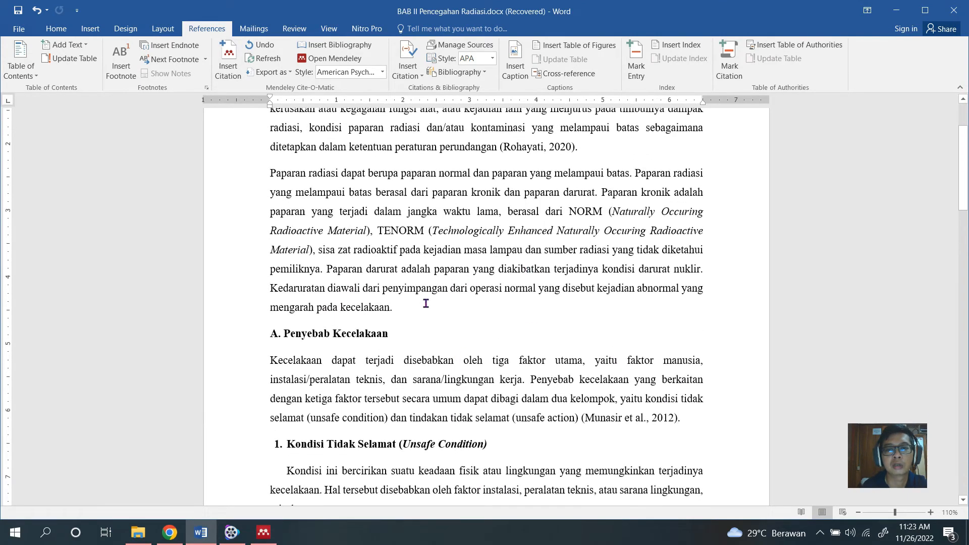
pyautogui.scroll(2, 426, 304)
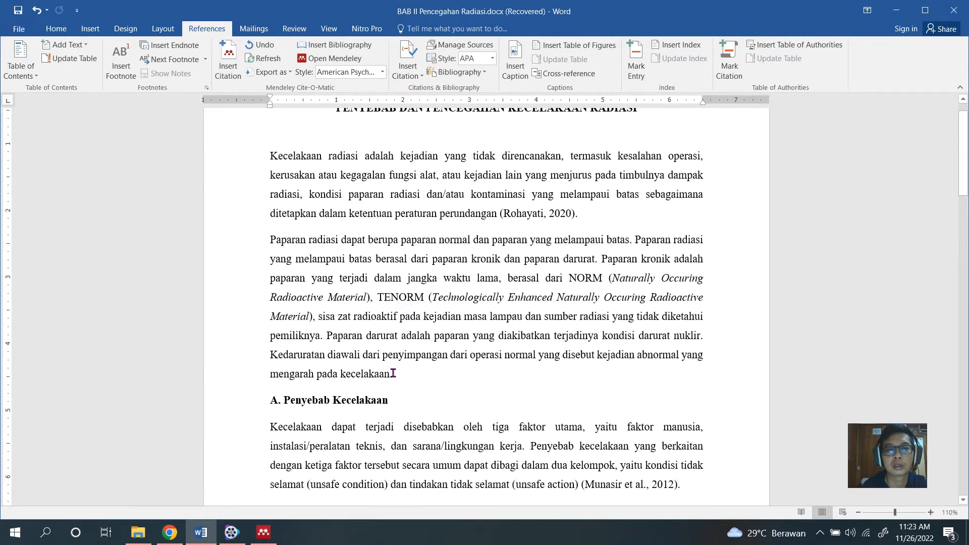
pyautogui.click(392, 374)
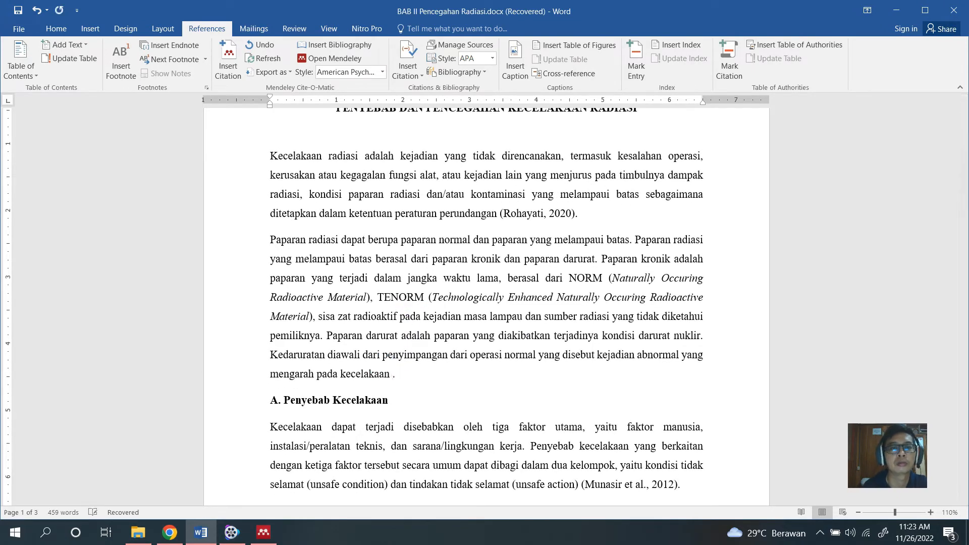
pyautogui.click(228, 60)
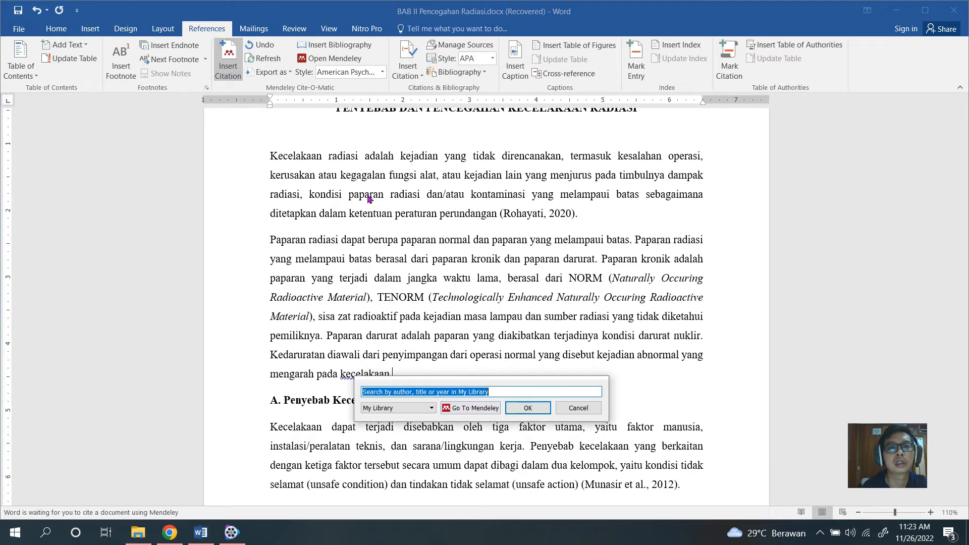
pyautogui.click(470, 408)
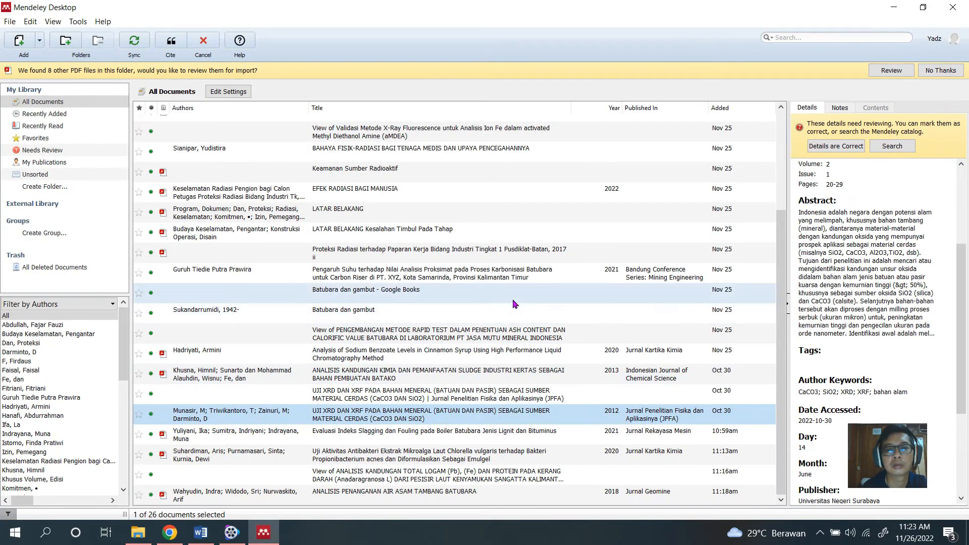
pyautogui.click(434, 275)
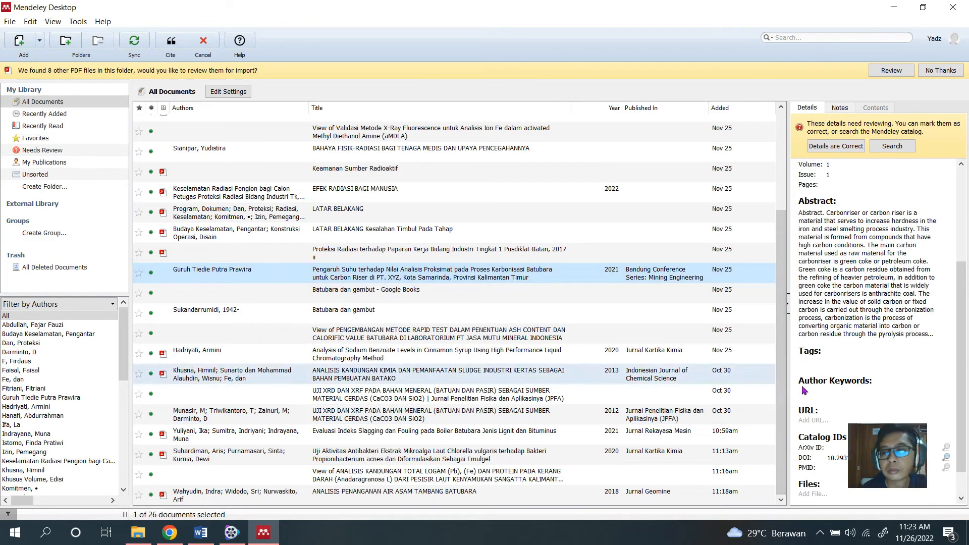
pyautogui.scroll(-1, 858, 303)
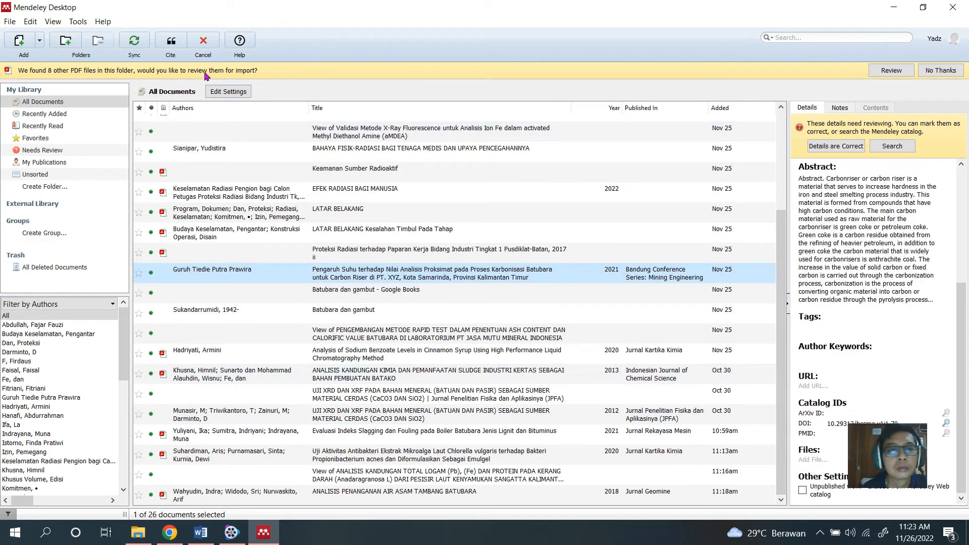
pyautogui.click(171, 41)
# End the "Contoh" paragraph under Tindakan Tidak Selamat with a period and cite the 2022 Mendeley document "EFEK RADIASI BAGI MANUSIA" before it.
pyautogui.scroll(-6, 498, 301)
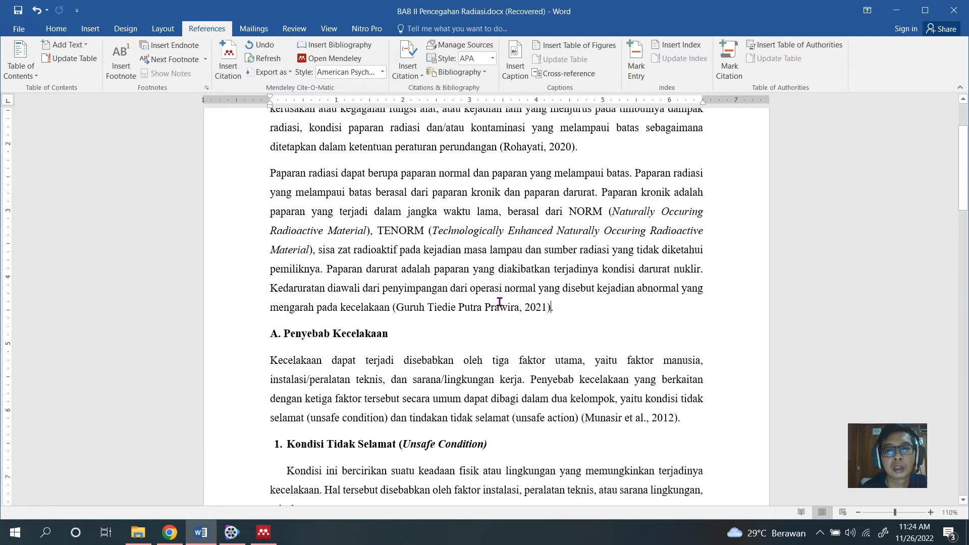
pyautogui.scroll(-8, 498, 301)
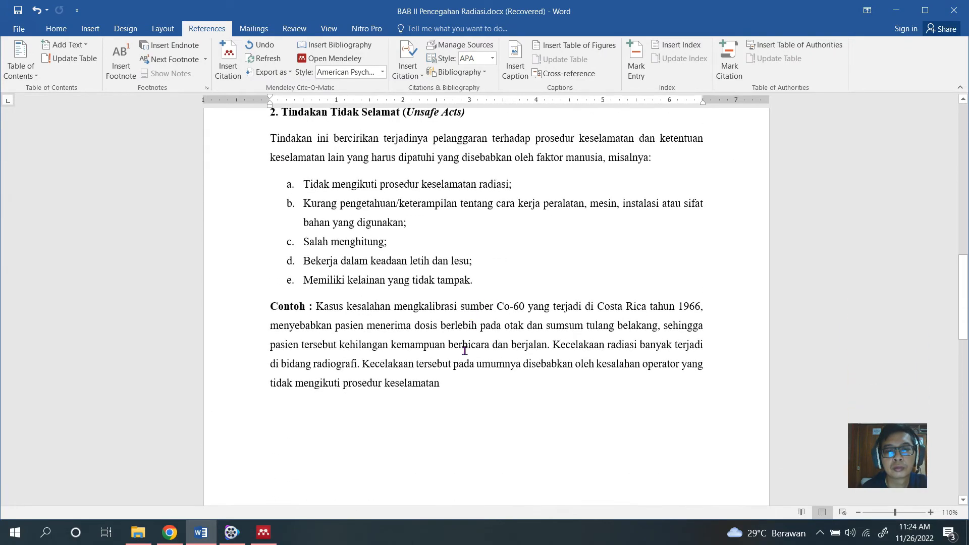
pyautogui.click(444, 383)
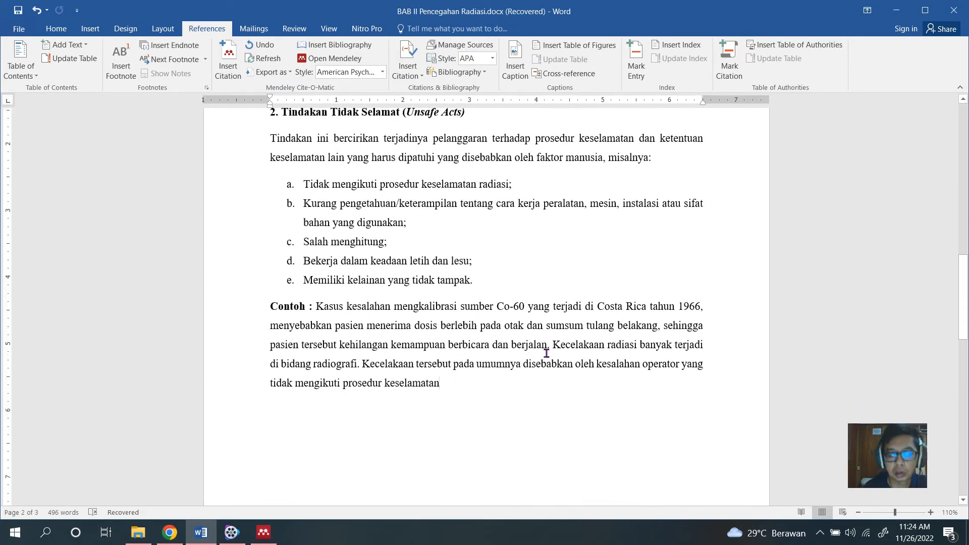
pyautogui.write('.')
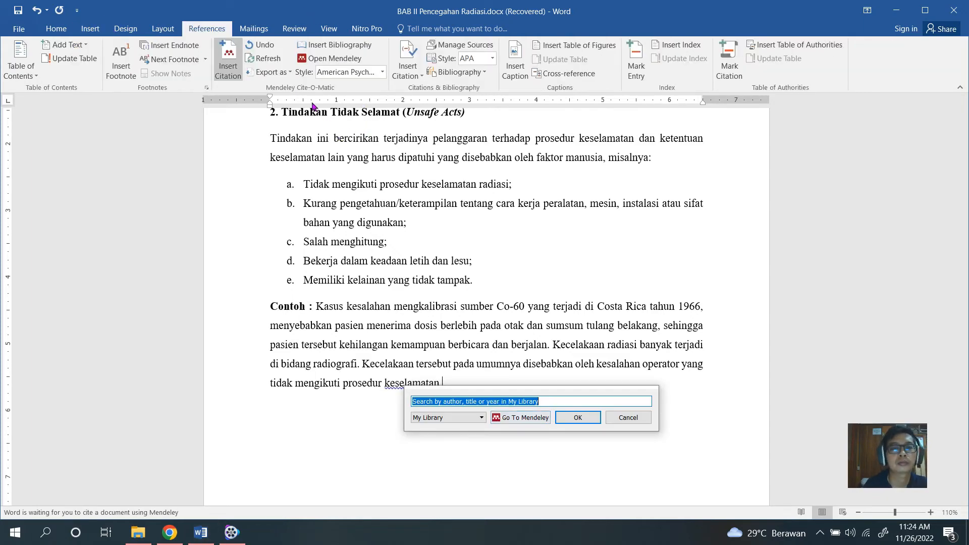
pyautogui.click(520, 417)
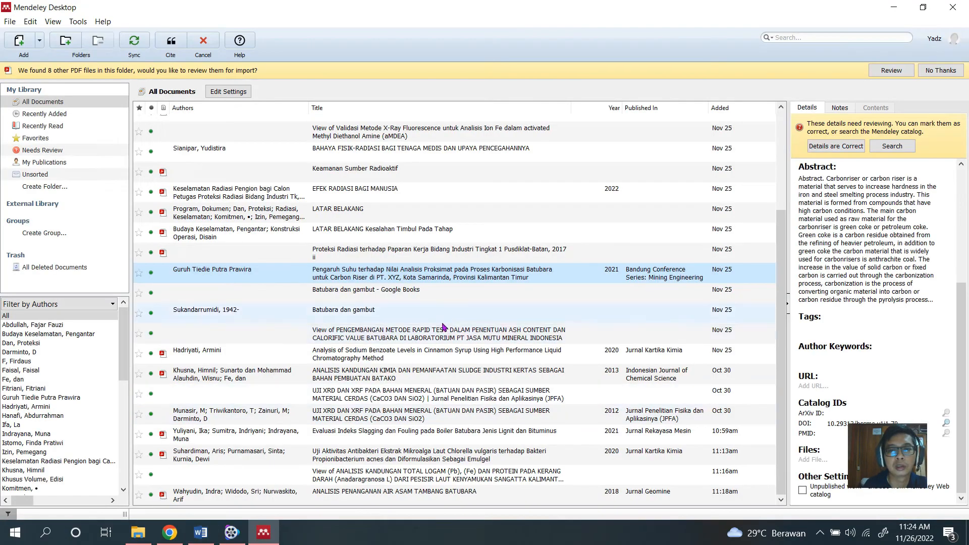
pyautogui.click(399, 461)
pyautogui.scroll(3, 525, 275)
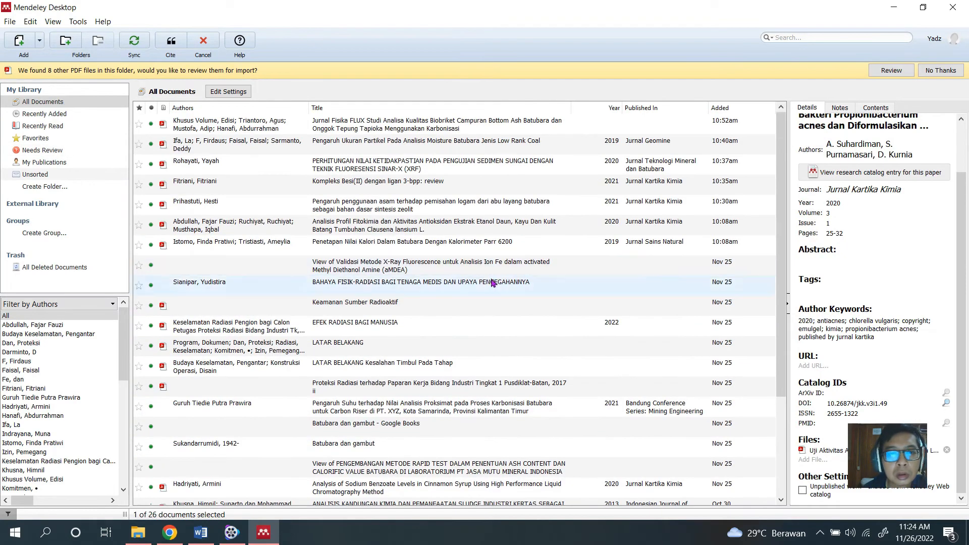
pyautogui.click(433, 326)
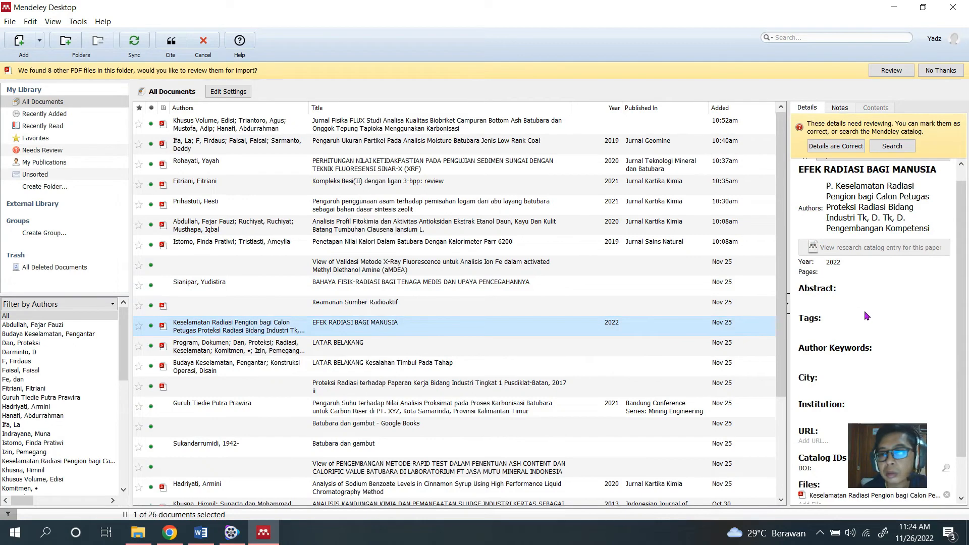
pyautogui.scroll(-1, 868, 313)
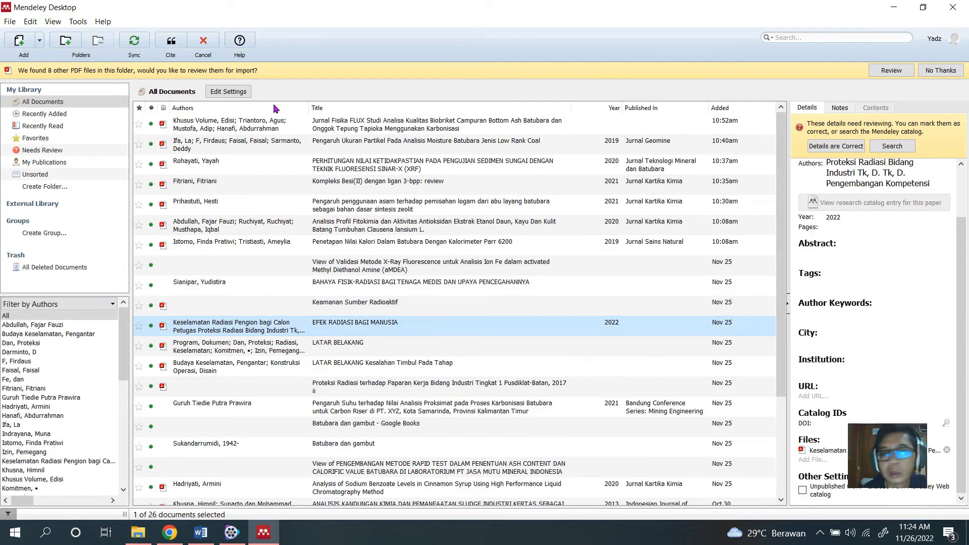
pyautogui.click(171, 43)
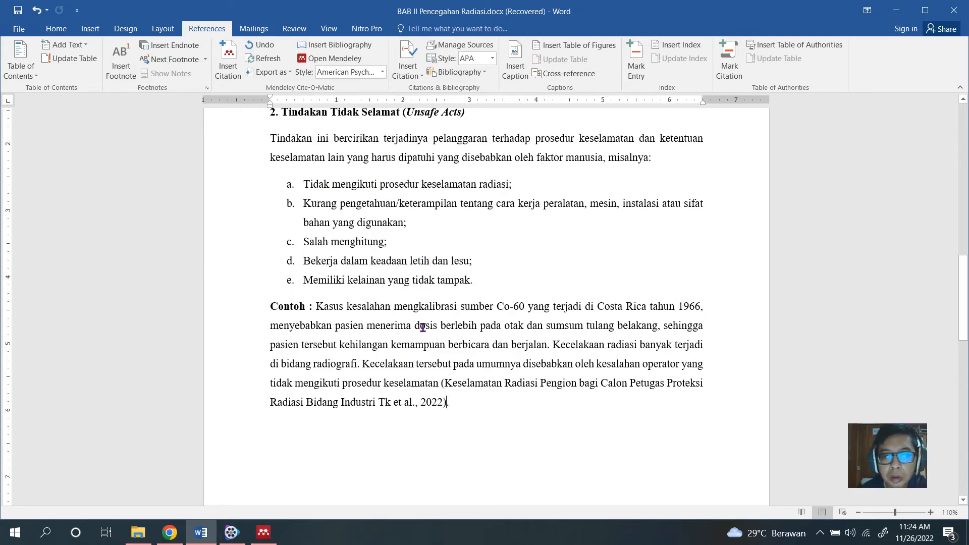
# Justify the bibliography entries under the DAFTAR PUSTAKA heading.
pyautogui.scroll(-6, 423, 327)
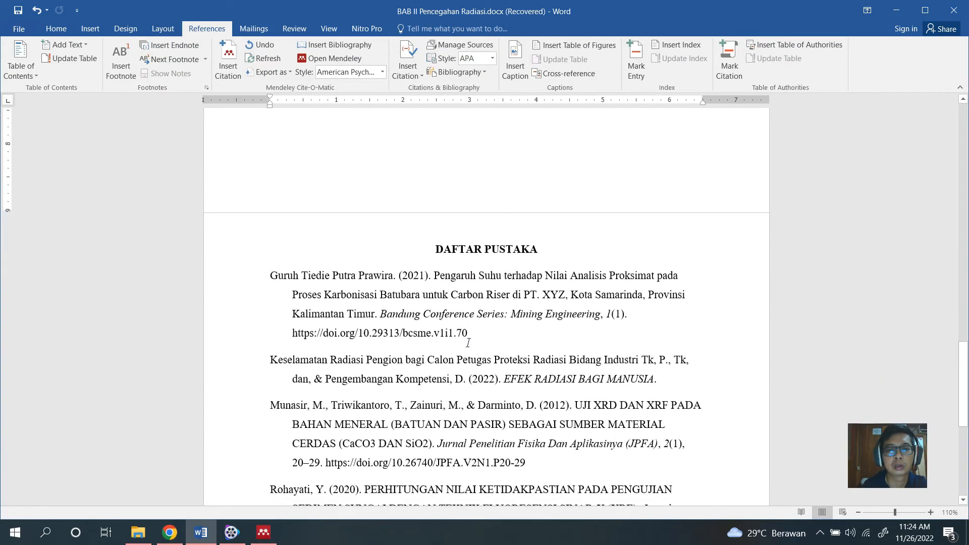
pyautogui.scroll(-3, 468, 342)
pyautogui.scroll(2, 468, 328)
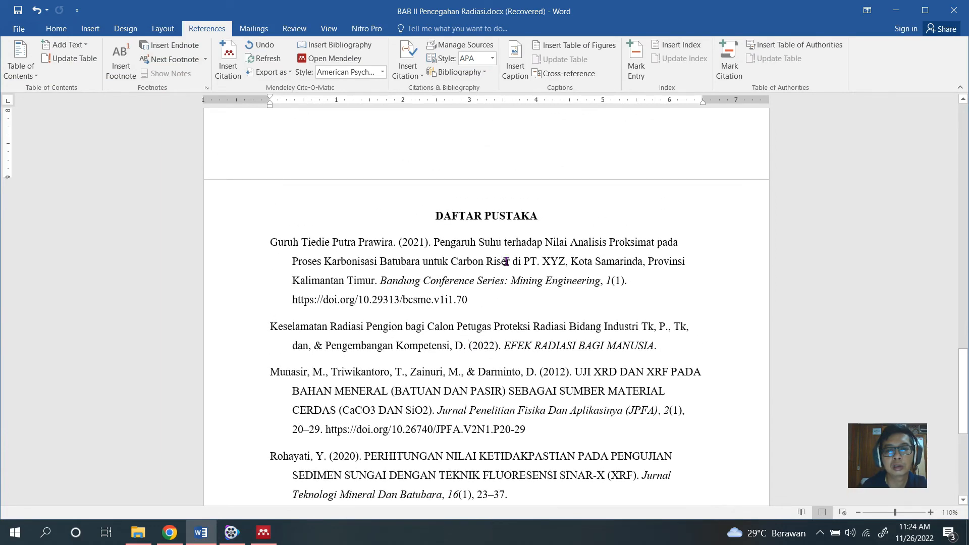
pyautogui.scroll(-3, 494, 261)
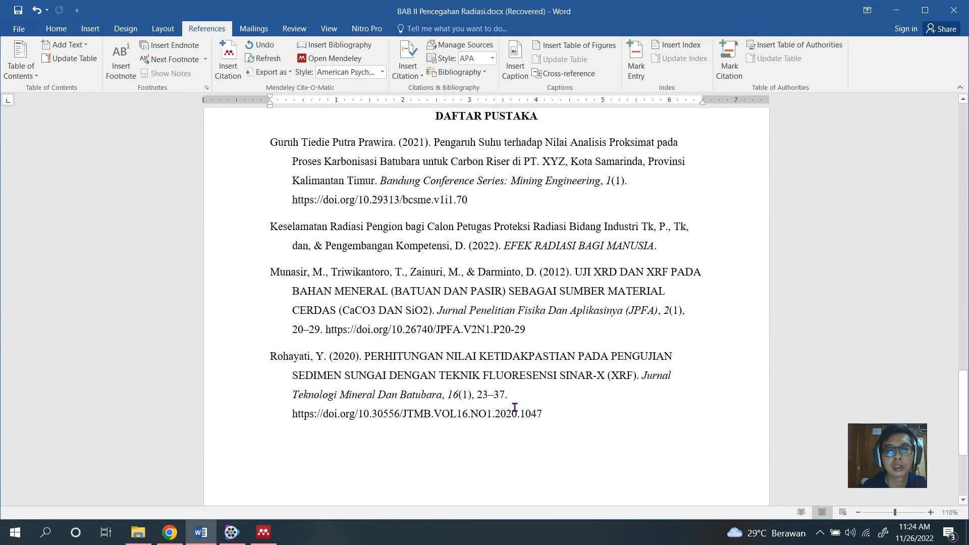
pyautogui.moveTo(543, 412); pyautogui.dragTo(270, 143)
pyautogui.scroll(3, 391, 115)
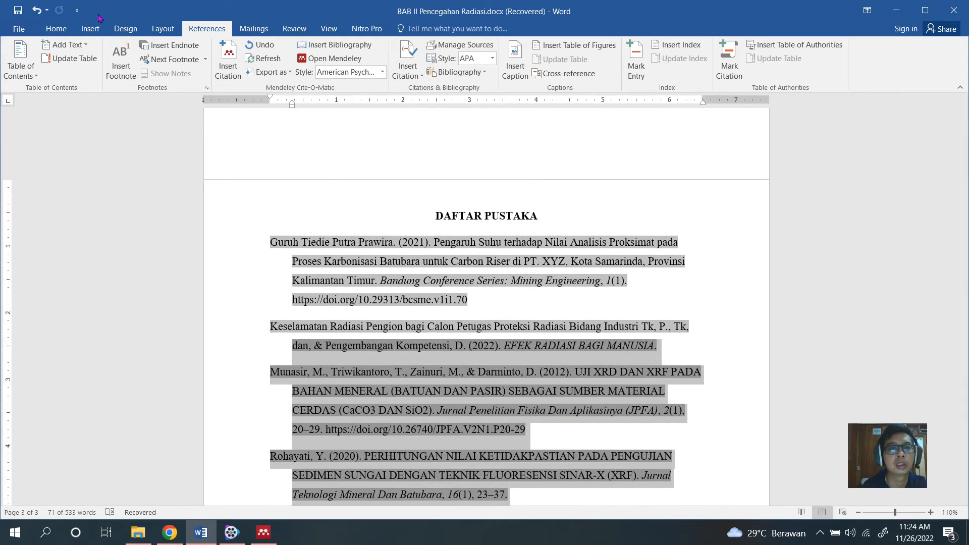
pyautogui.click(56, 28)
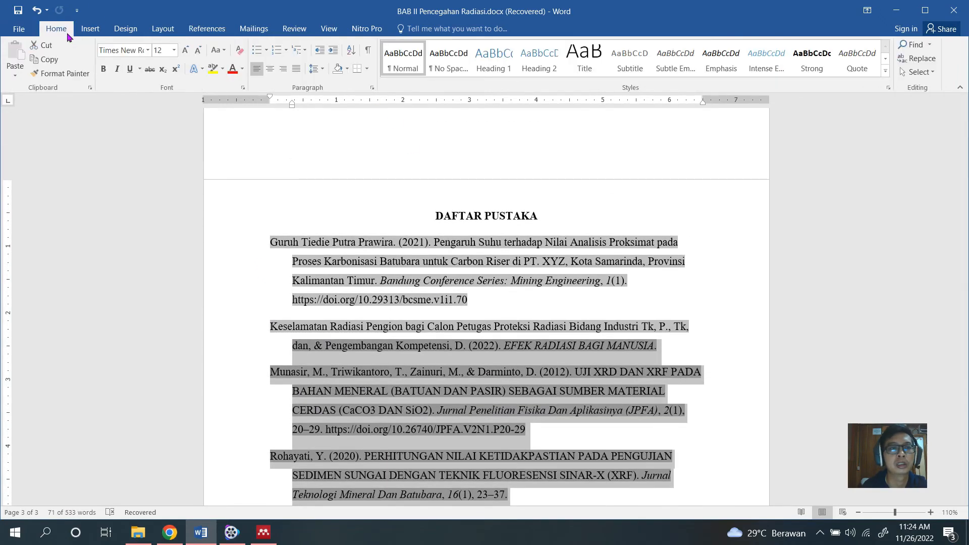
pyautogui.click(297, 69)
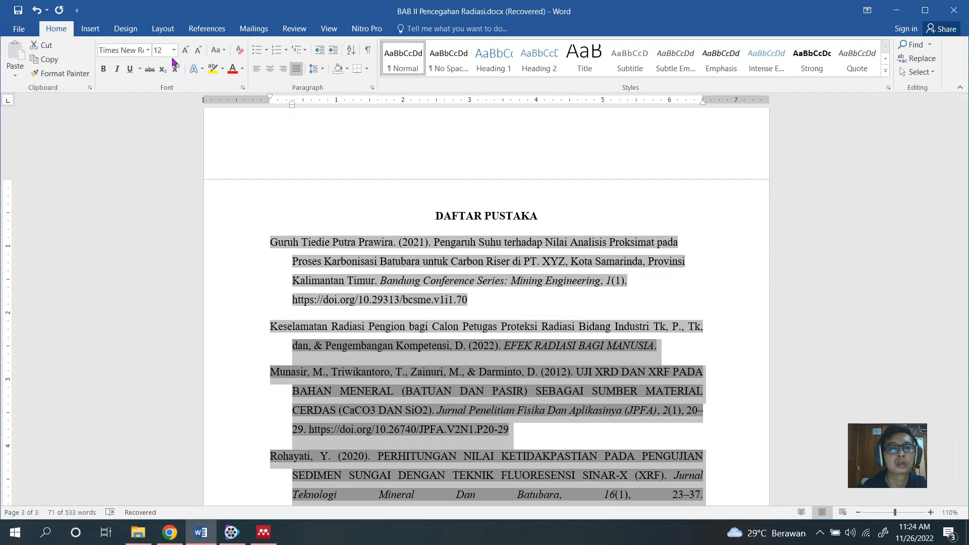
pyautogui.scroll(-3, 416, 309)
pyautogui.scroll(1, 432, 318)
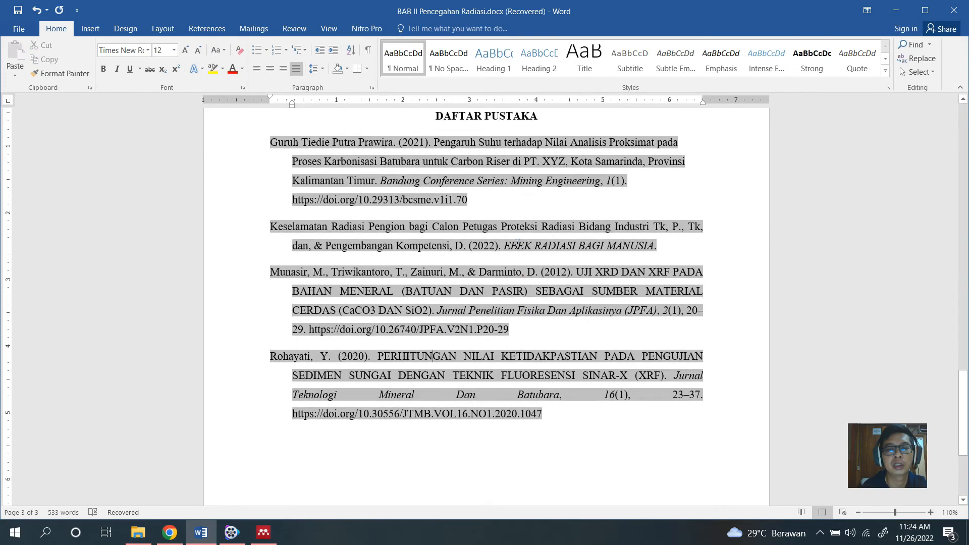
# Justify all text on the last page, from the DAFTAR PUSTAKA heading through the final bibliography entry.
pyautogui.click(365, 180)
pyautogui.click(584, 414)
pyautogui.scroll(13, 567, 327)
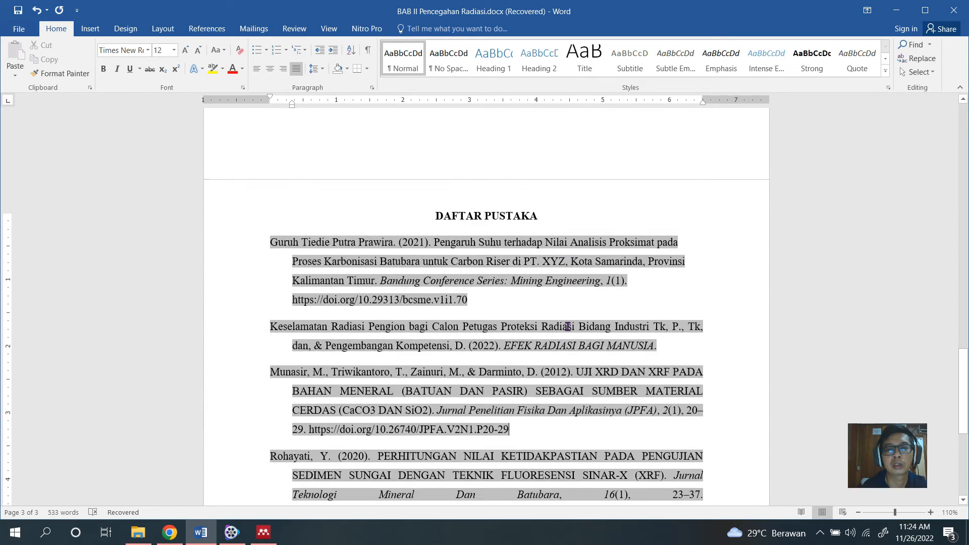
pyautogui.click(522, 287)
pyautogui.scroll(-2, 496, 314)
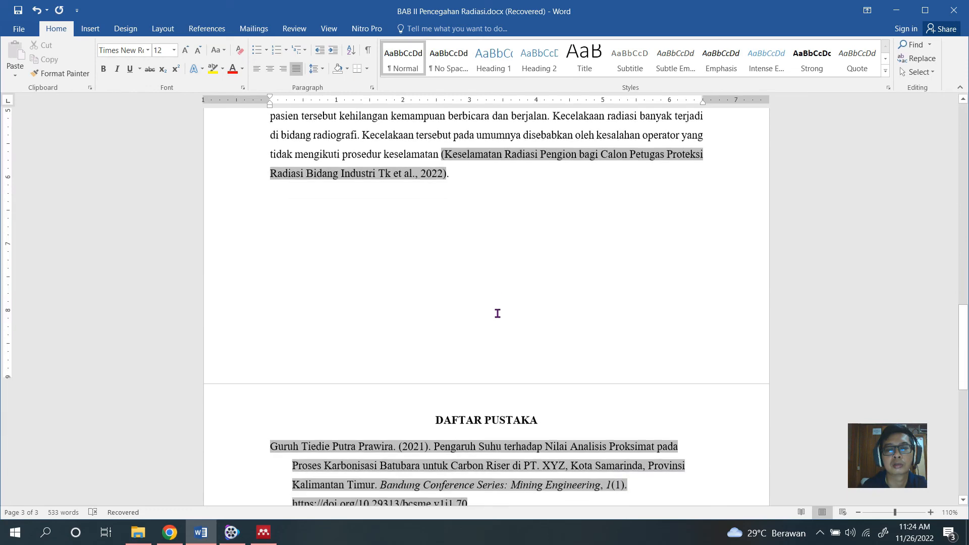
pyautogui.click(459, 345)
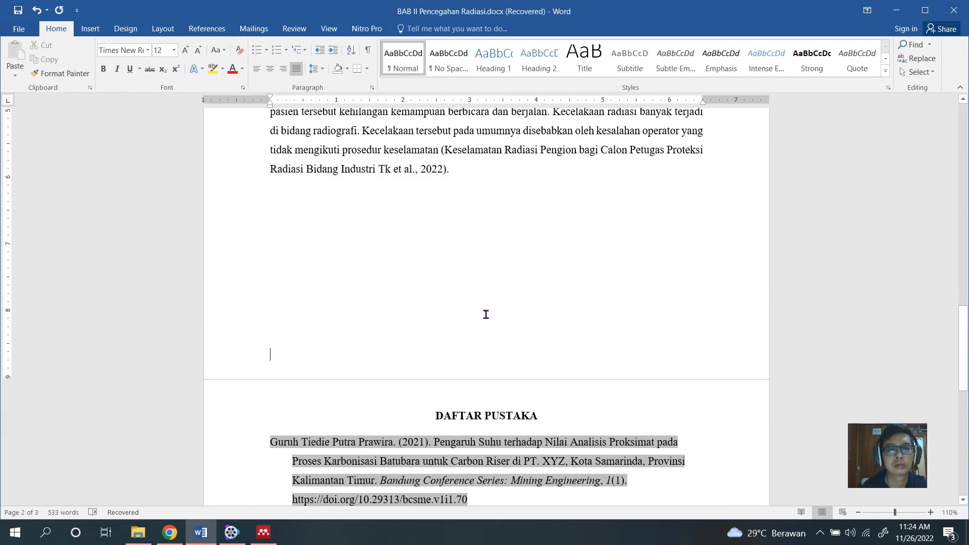
pyautogui.click(550, 254)
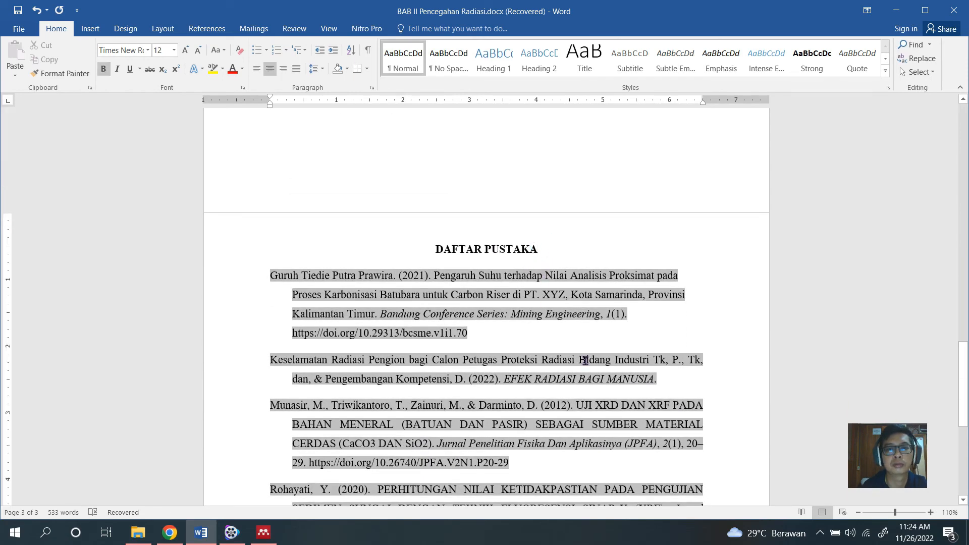
pyautogui.scroll(-2, 522, 444)
pyautogui.moveTo(547, 411); pyautogui.dragTo(271, 135)
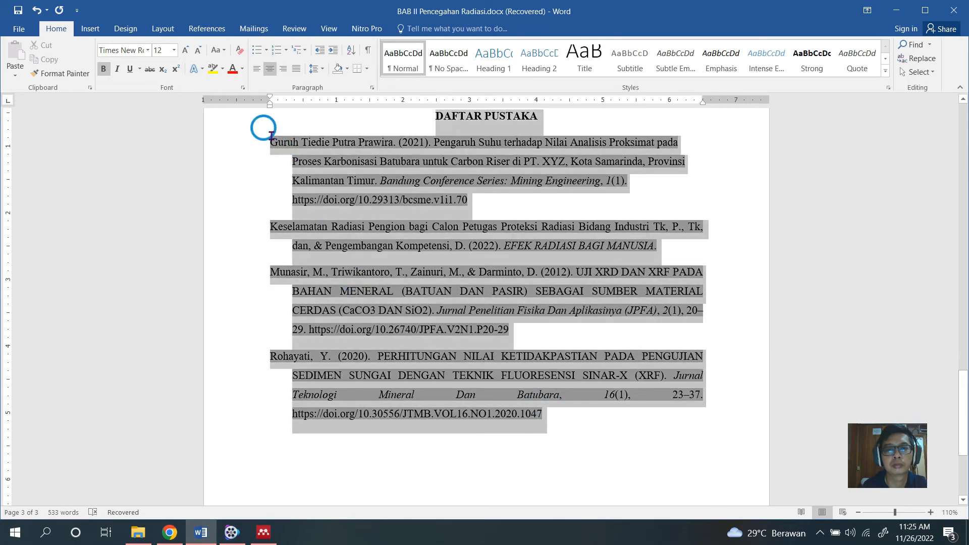
pyautogui.click(295, 70)
pyautogui.click(374, 116)
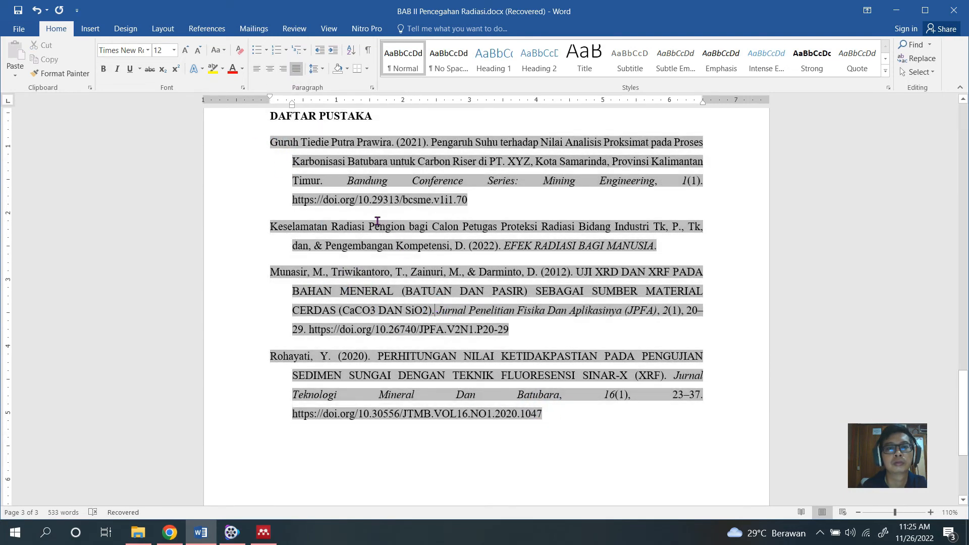
# Center the DAFTAR PUSTAKA heading on the last page again.
pyautogui.scroll(2, 376, 224)
pyautogui.click(238, 224)
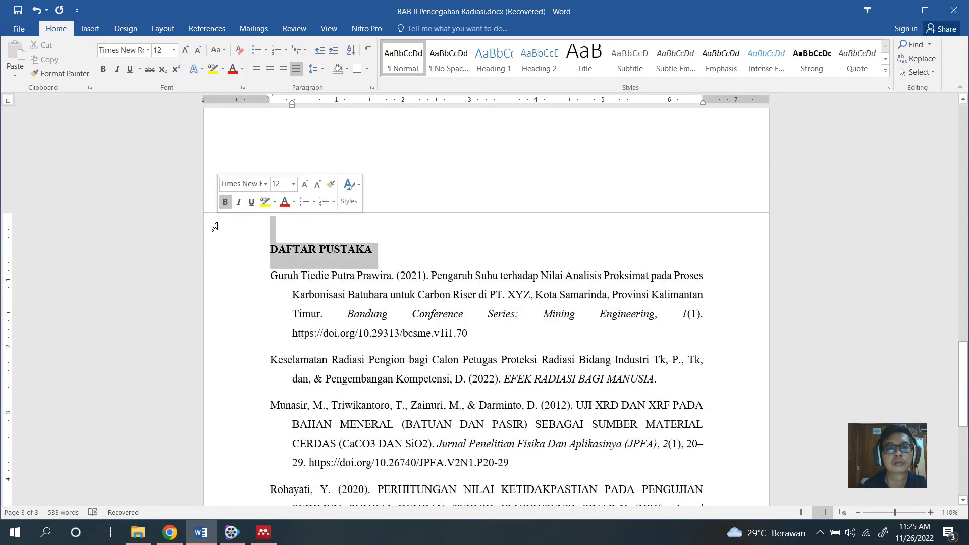
pyautogui.click(270, 69)
pyautogui.click(415, 198)
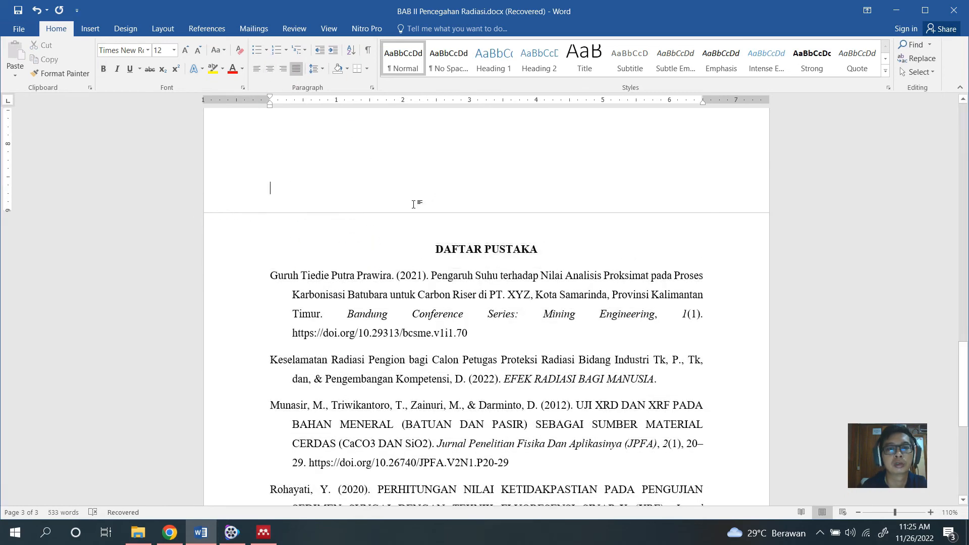
# Review the bibliography entries and their layout under the DAFTAR PUSTAKA heading.
pyautogui.scroll(-1, 415, 201)
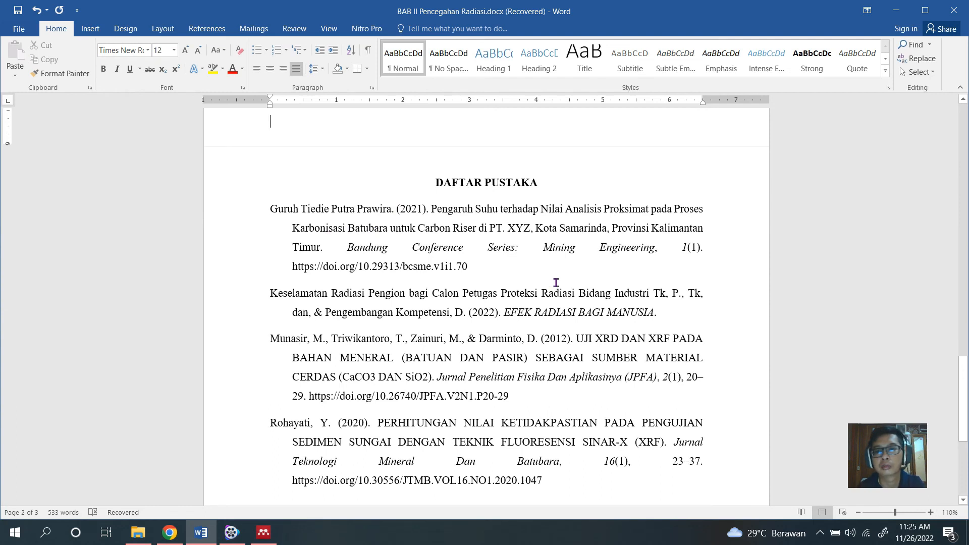
pyautogui.scroll(-1, 552, 280)
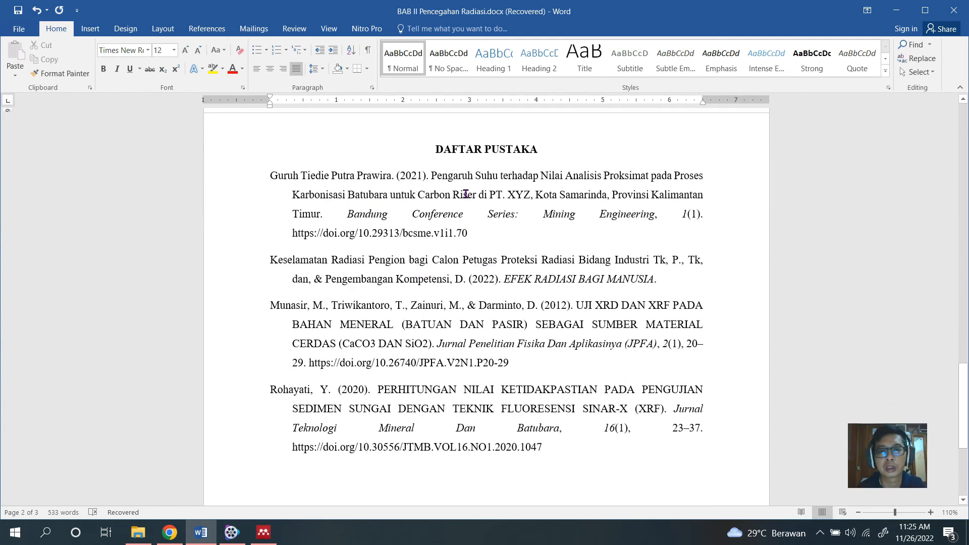
pyautogui.scroll(-1, 446, 256)
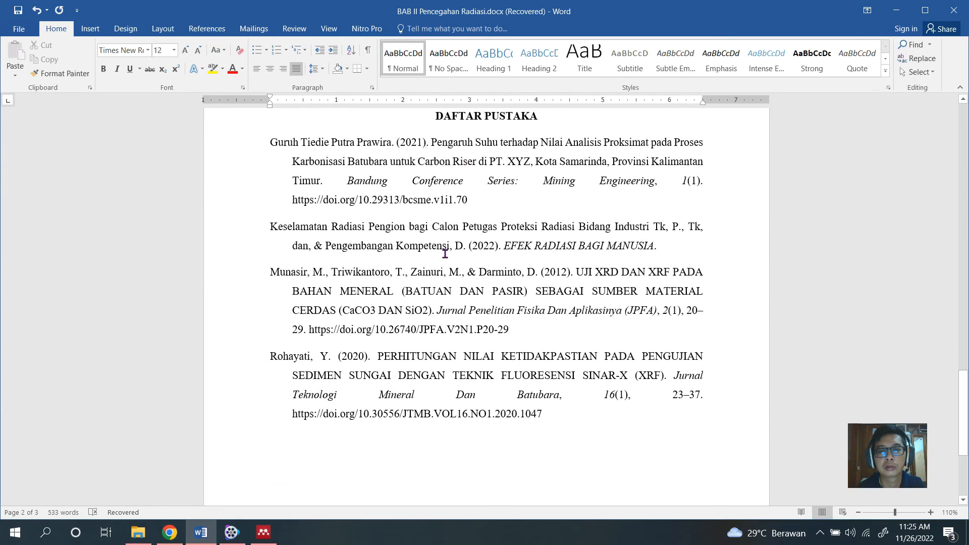
pyautogui.scroll(-6, 444, 277)
pyautogui.scroll(10, 448, 277)
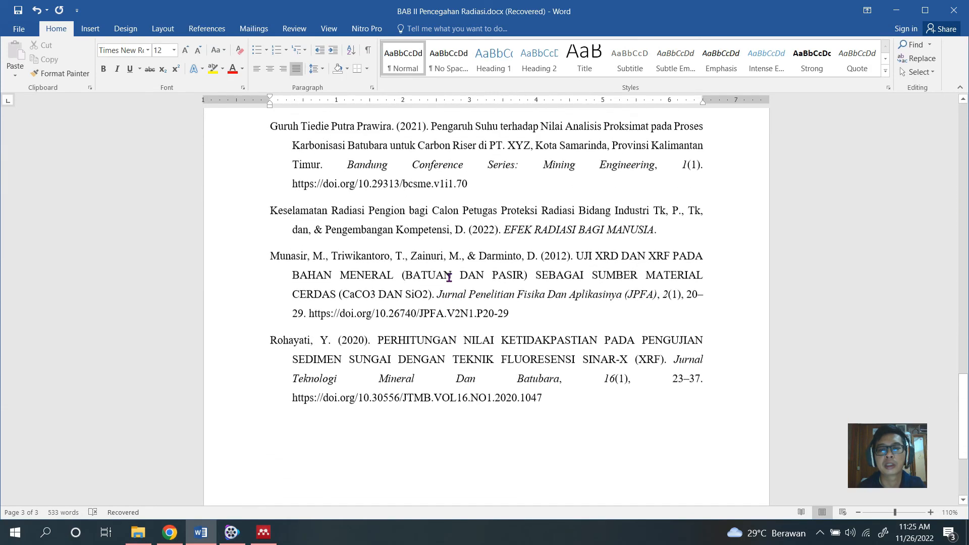
# Examine the in-text citations from the BAB II title page onward and compare them with the reference entries under DAFTAR PUSTAKA.
pyautogui.scroll(15, 449, 277)
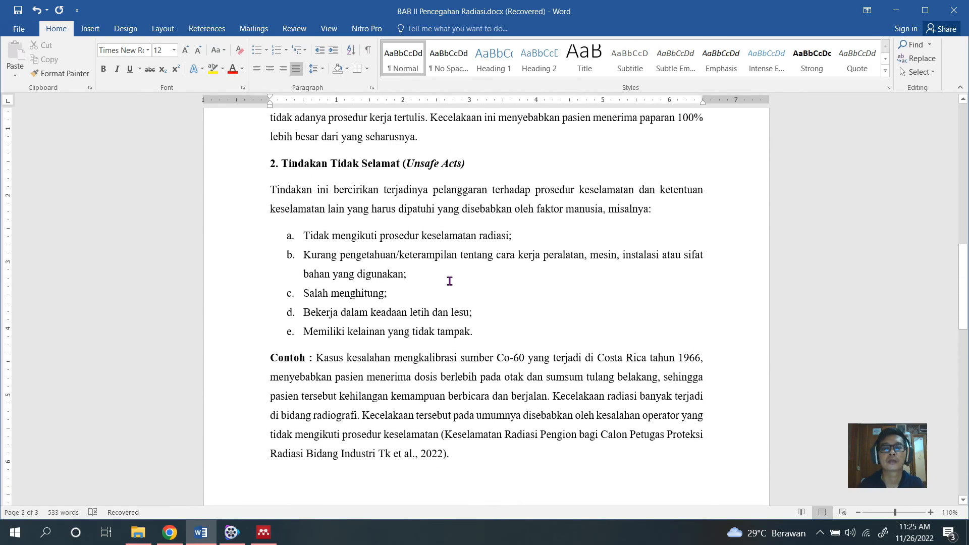
pyautogui.scroll(14, 449, 281)
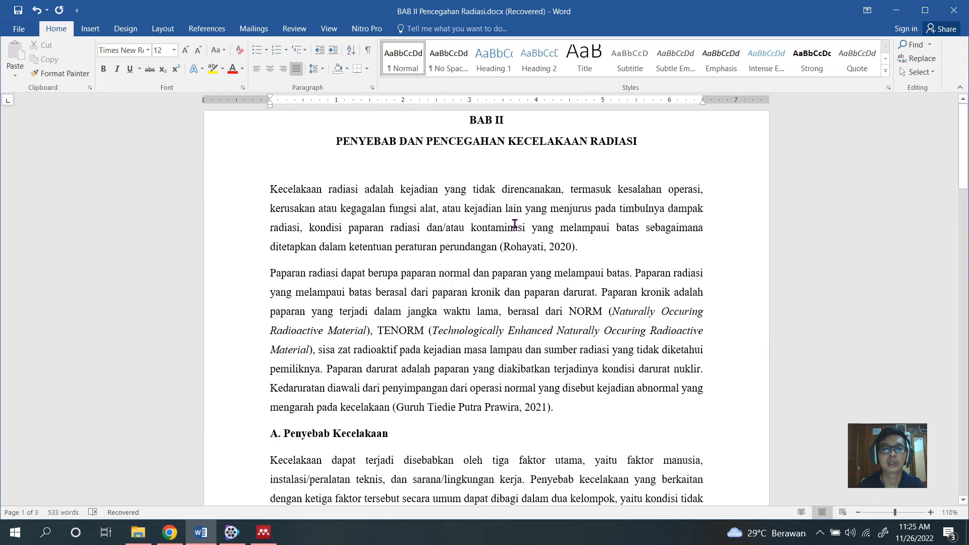
pyautogui.scroll(-2, 514, 222)
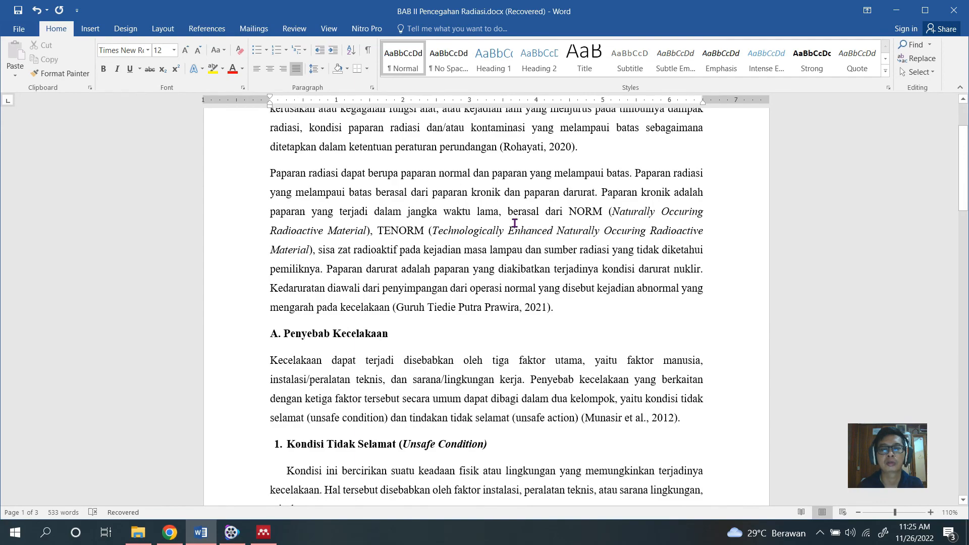
pyautogui.scroll(-15, 514, 222)
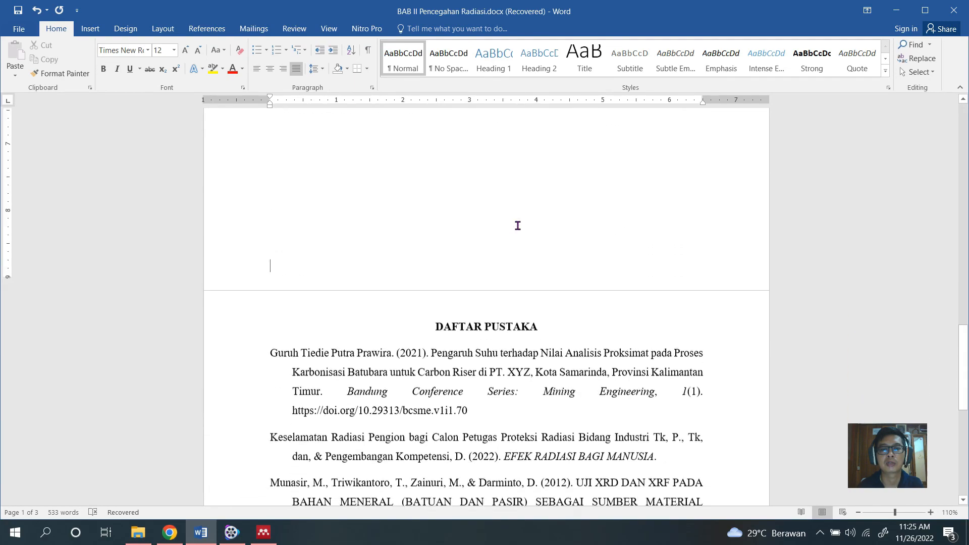
pyautogui.scroll(-5, 517, 226)
pyautogui.scroll(4, 514, 316)
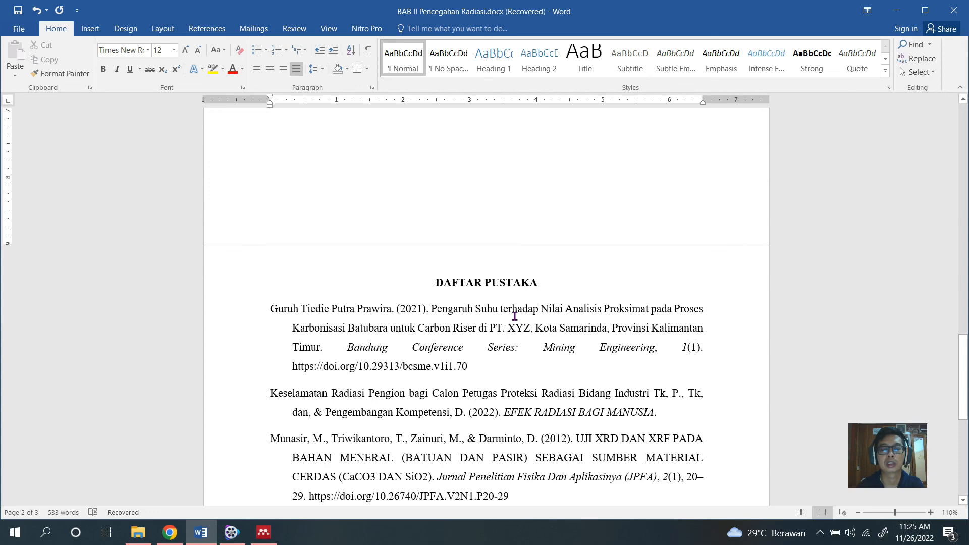
pyautogui.scroll(-3, 514, 316)
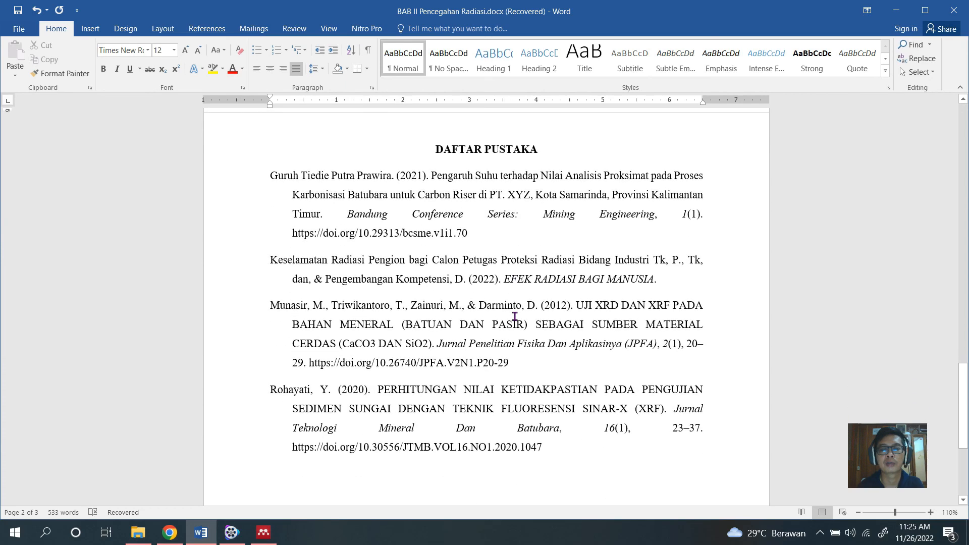